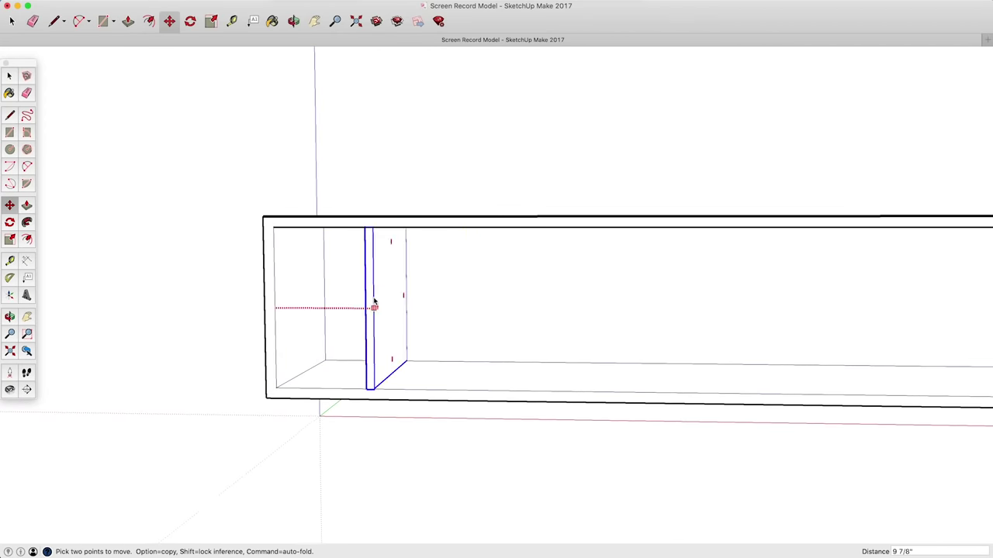
Place the vertical divider panel inside the cabinet and draw a line along the bottom front of the middle opening.
{"action": "left_click", "coordinate": [264, 389]}
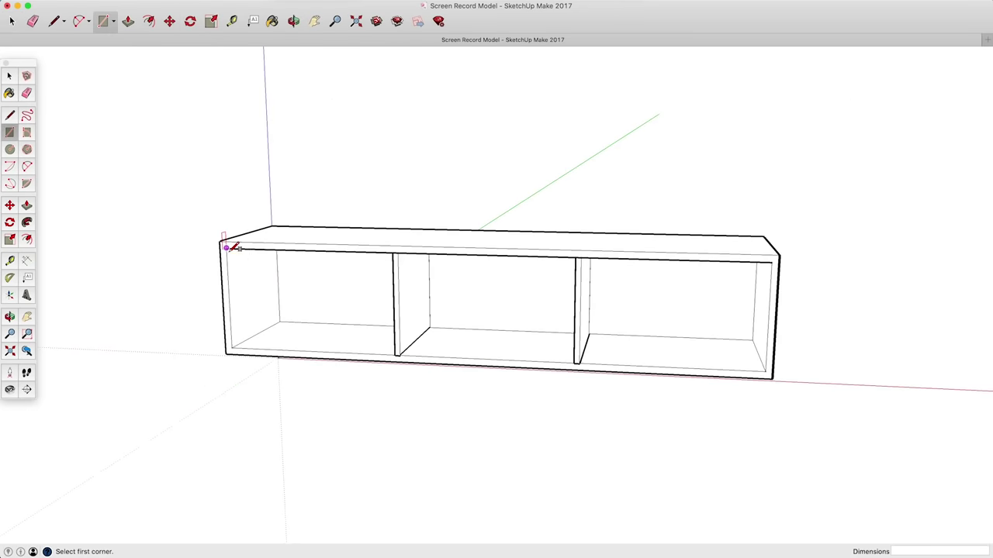
{"action": "key", "text": "space"}
{"action": "left_click", "coordinate": [326, 305]}
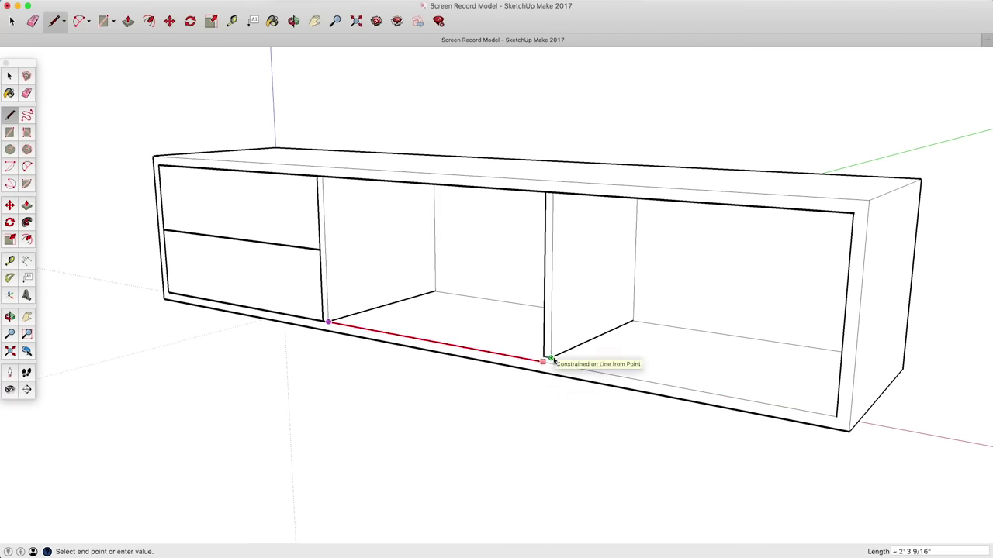
{"action": "left_click", "coordinate": [546, 354]}
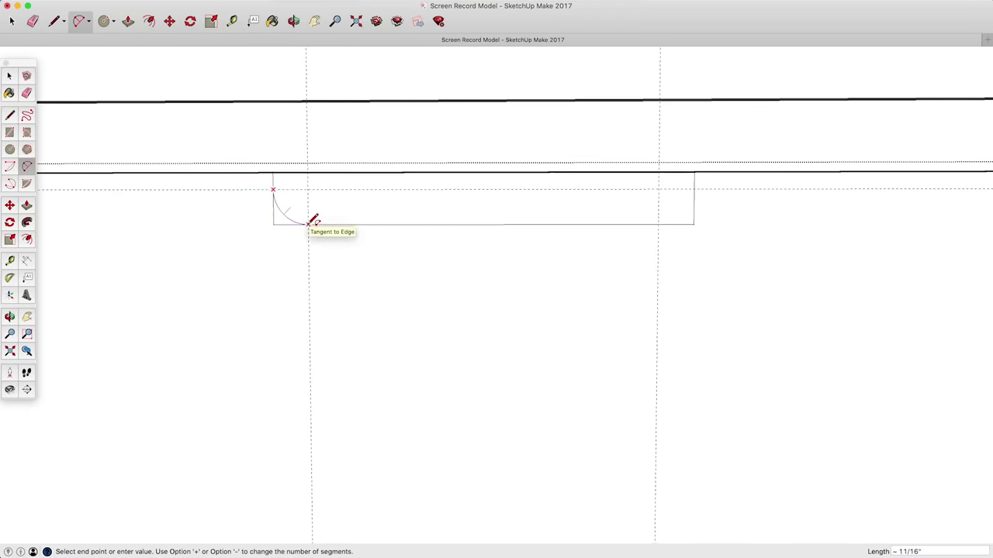
Draw an arc tangent to the edge across the lower corner of the handle cutout.
{"action": "left_click", "coordinate": [308, 224]}
{"action": "key", "text": "e"}
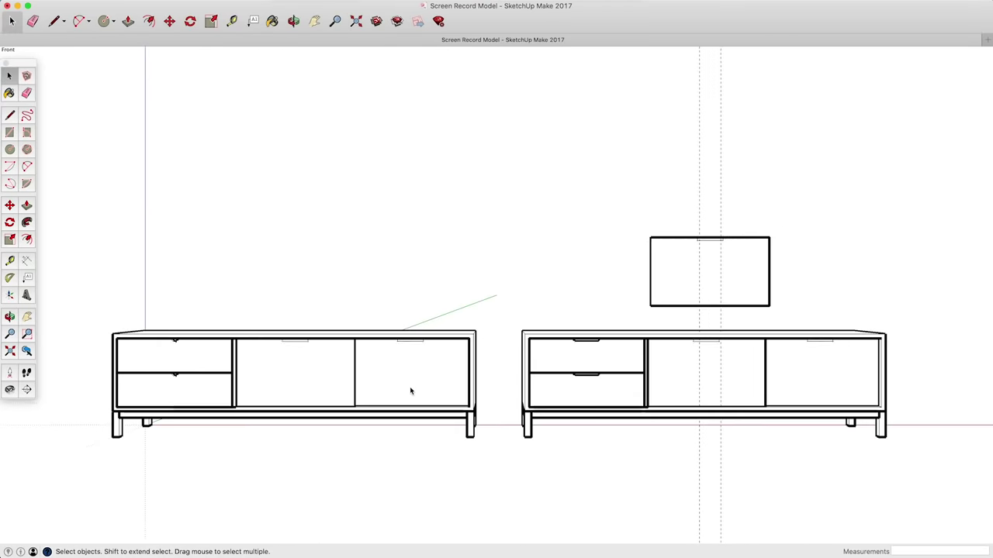
{"action": "right_click", "coordinate": [652, 267]}
{"action": "left_click", "coordinate": [580, 206]}
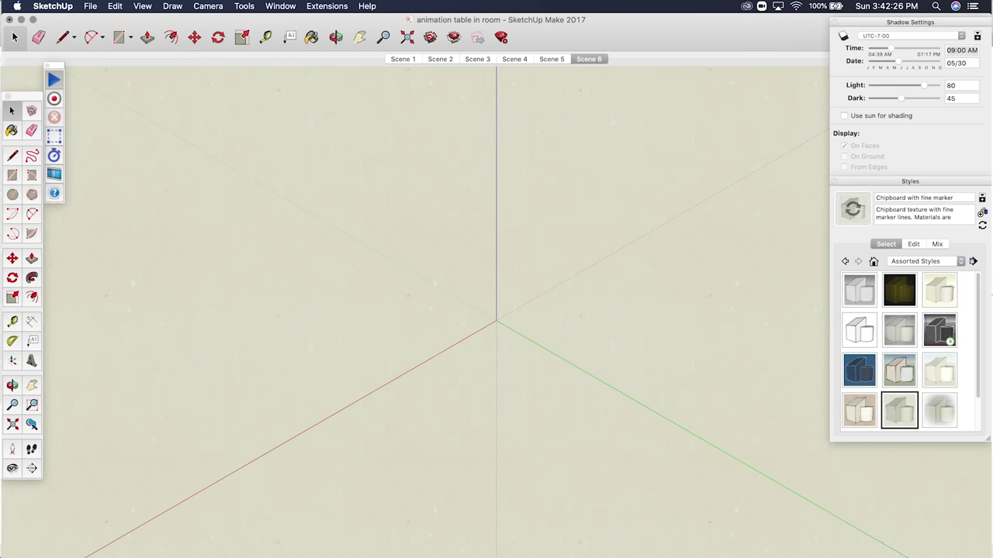
Apply a different style from the Assorted Styles collection to the model.
{"action": "left_click", "coordinate": [859, 369]}
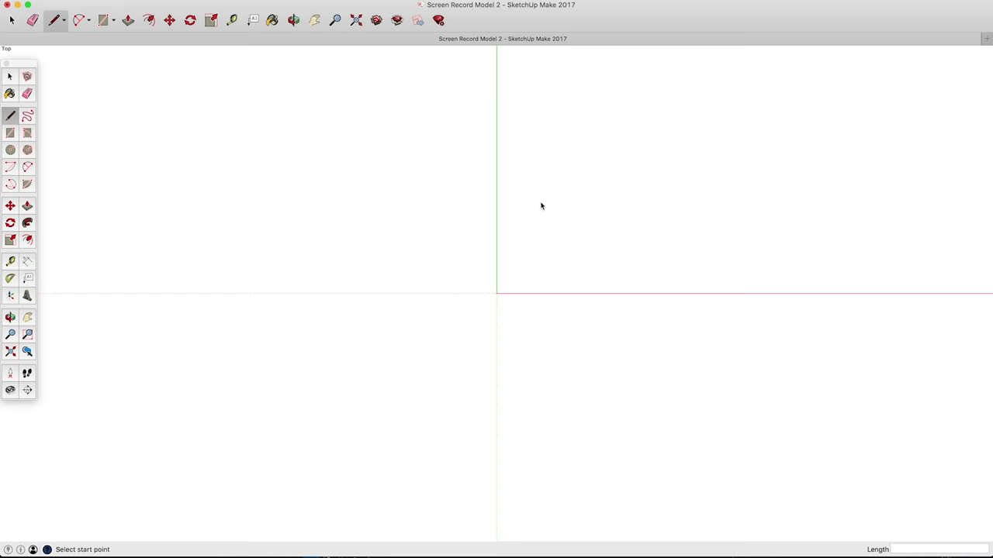
Draw two roughly parallel freehand lines, each about 5' long, above the red axis near the origin.
{"action": "key", "text": "super+1"}
{"action": "mouse_move", "coordinate": [540, 202]}
{"action": "left_mouse_down"}
{"action": "mouse_move", "coordinate": [704, 194]}
{"action": "mouse_move", "coordinate": [720, 213]}
{"action": "left_mouse_up"}
{"action": "left_click_drag", "start_coordinate": [536, 248], "coordinate": [720, 265]}
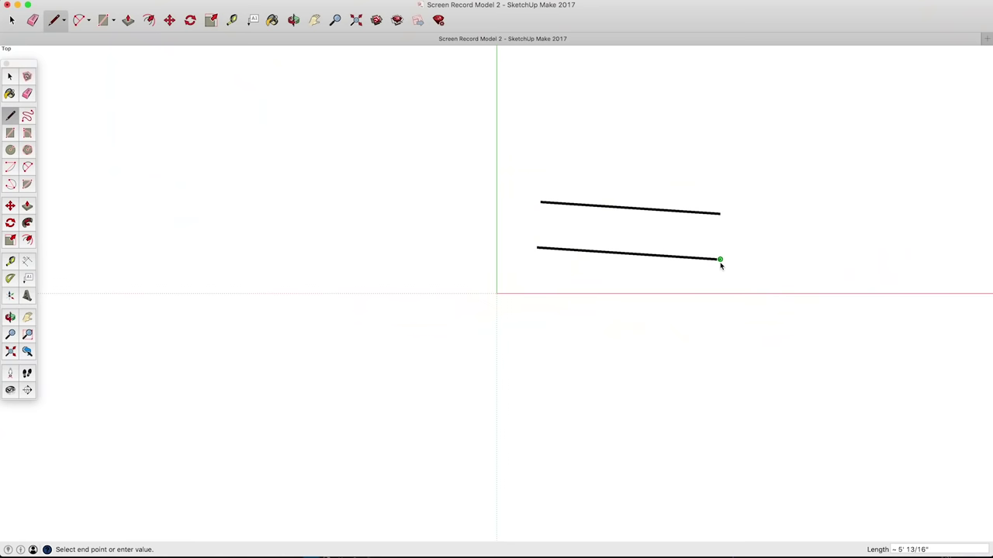
Undo both freehand lines and abandon a third slanted line.
{"action": "key", "text": "super+z"}
{"action": "key", "text": "super+z"}
{"action": "left_click", "coordinate": [528, 245]}
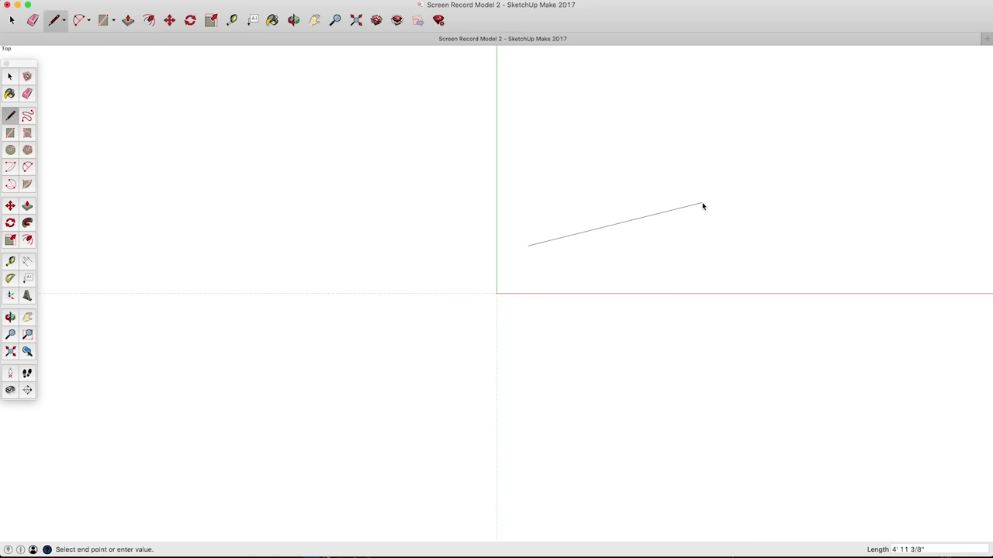
{"action": "key", "text": "Escape"}
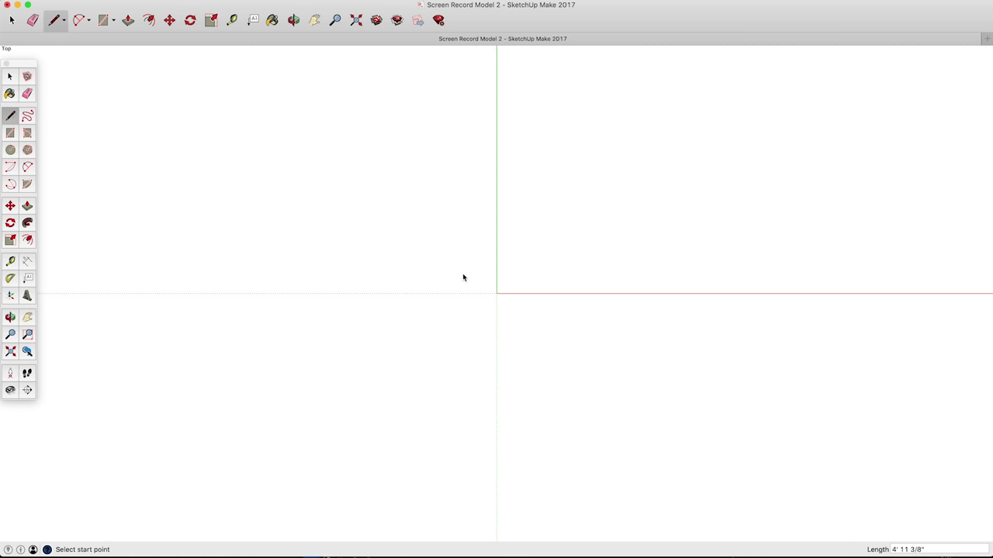
Draw a 10" line from the origin along the red axis.
{"action": "left_click", "coordinate": [496, 293]}
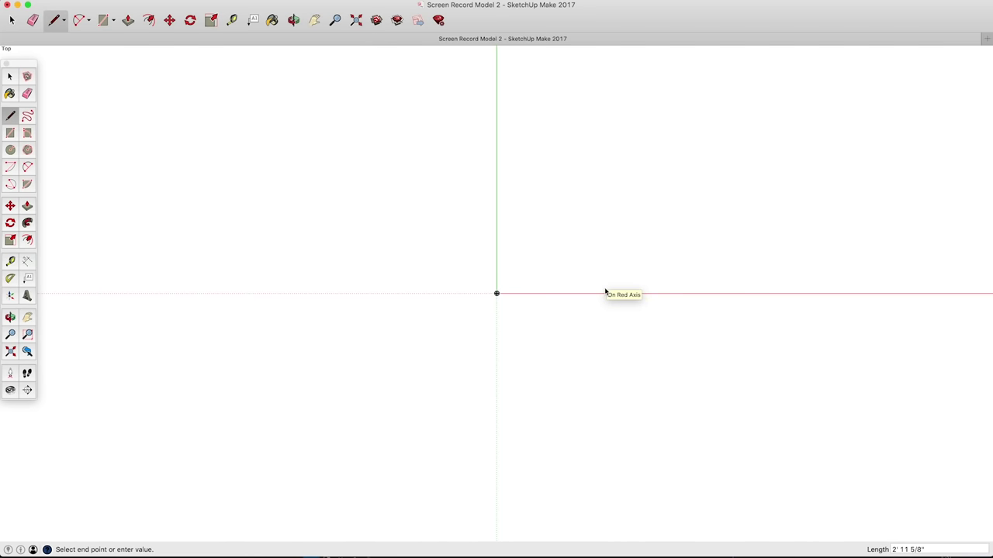
{"action": "type", "text": "10"}
{"action": "key", "text": "Return"}
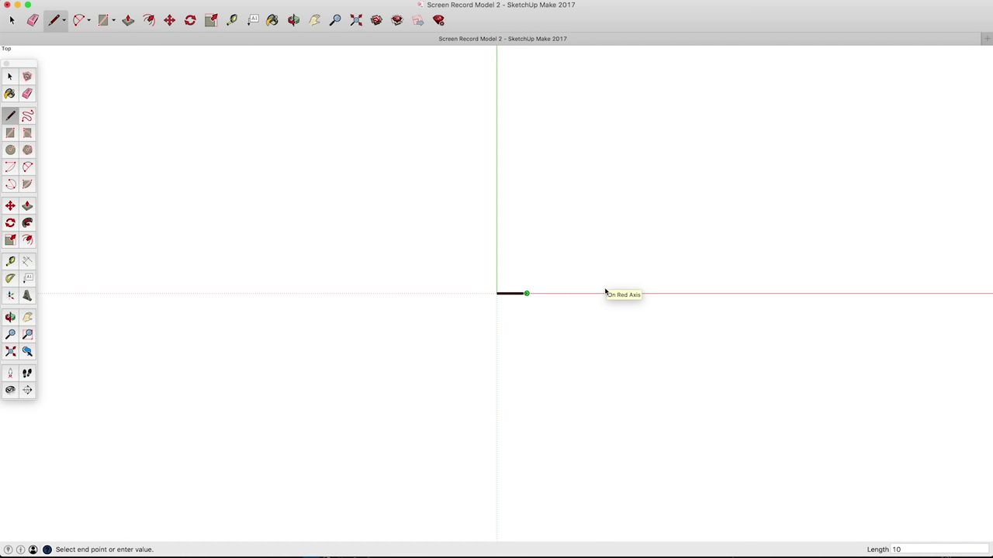
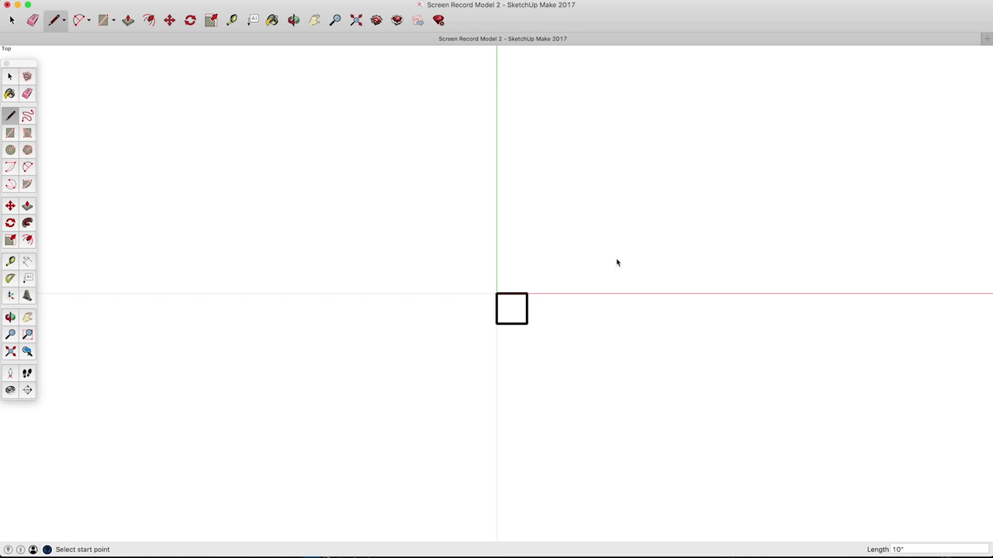
Delete the square made of lines and draw a 10" by 10" rectangle from the origin in its place.
{"action": "key", "text": "super+a"}
{"action": "key", "text": "Delete"}
{"action": "left_click", "coordinate": [10, 133]}
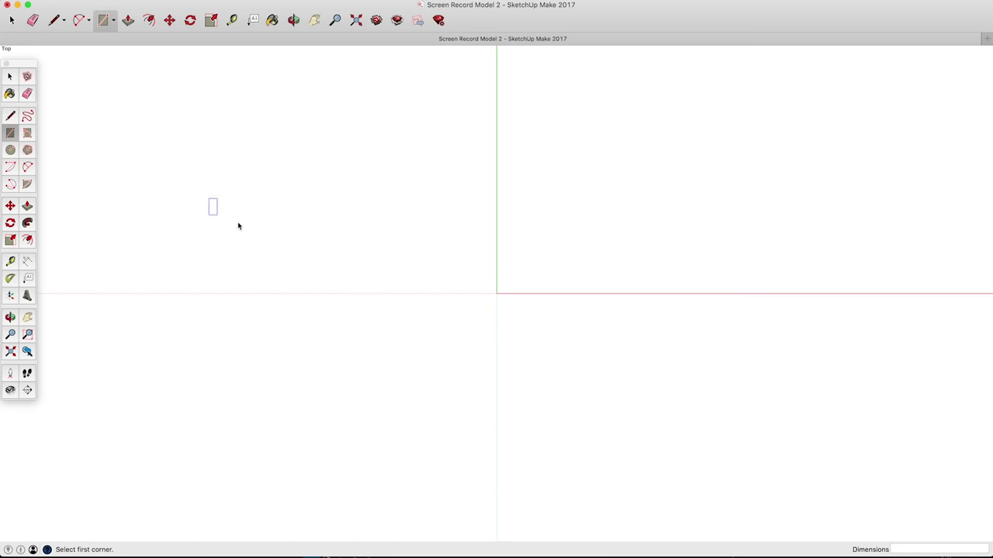
{"action": "left_click", "coordinate": [497, 294]}
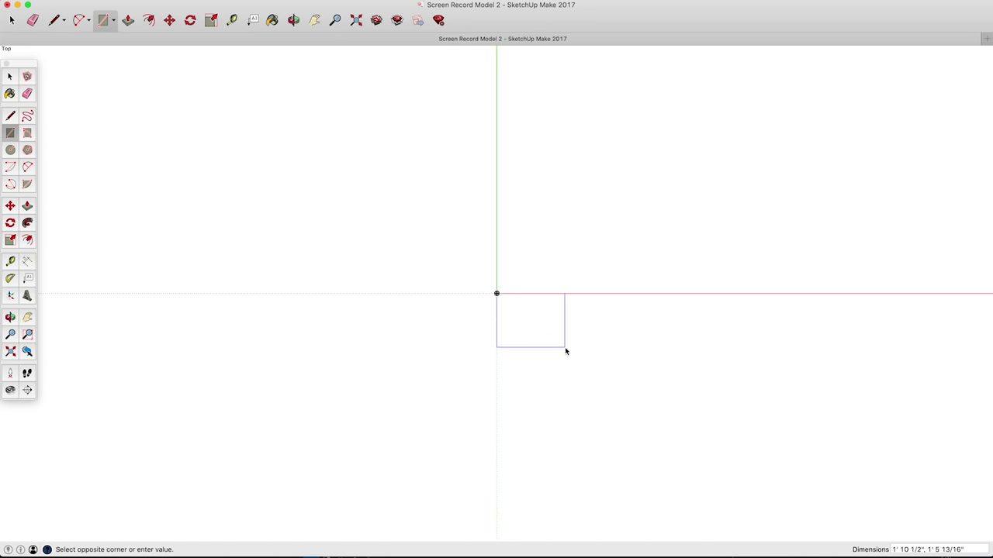
{"action": "type", "text": "10,10"}
{"action": "key", "text": "Return"}
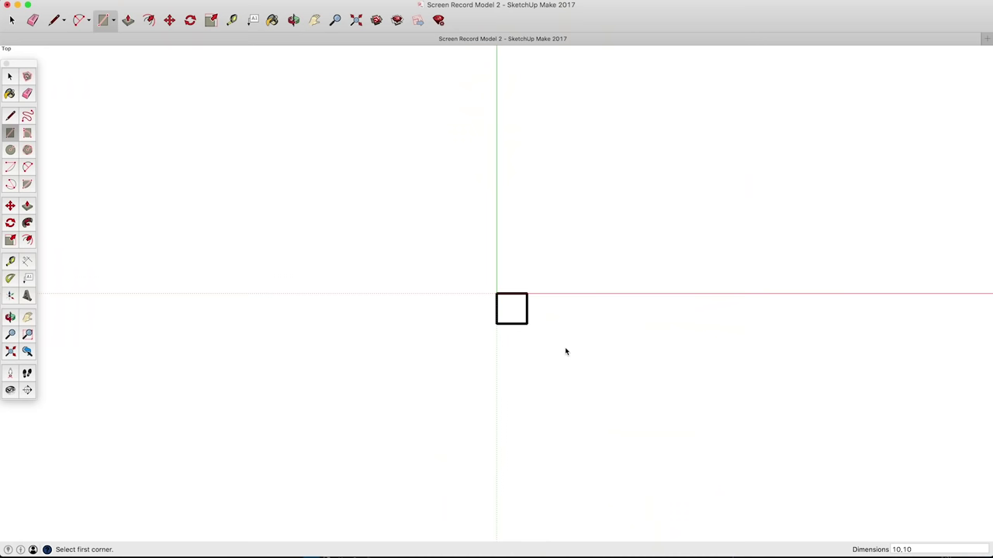
Examine the 10" square at full extents, from several orbited angles, and in the top and isometric views.
{"action": "left_click", "coordinate": [12, 353]}
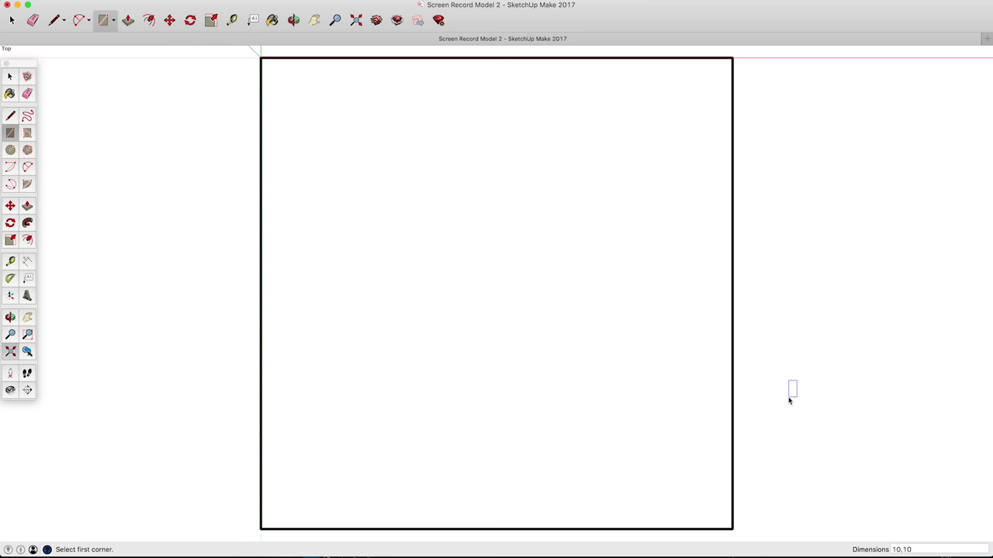
{"action": "key", "text": "ctrl"}
{"action": "key", "text": "super"}
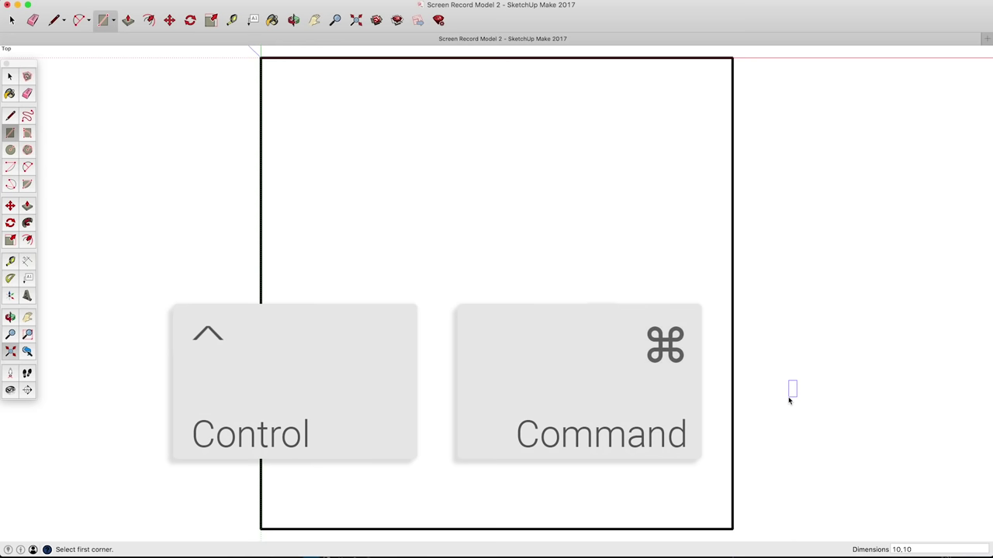
{"action": "key", "text": "shift"}
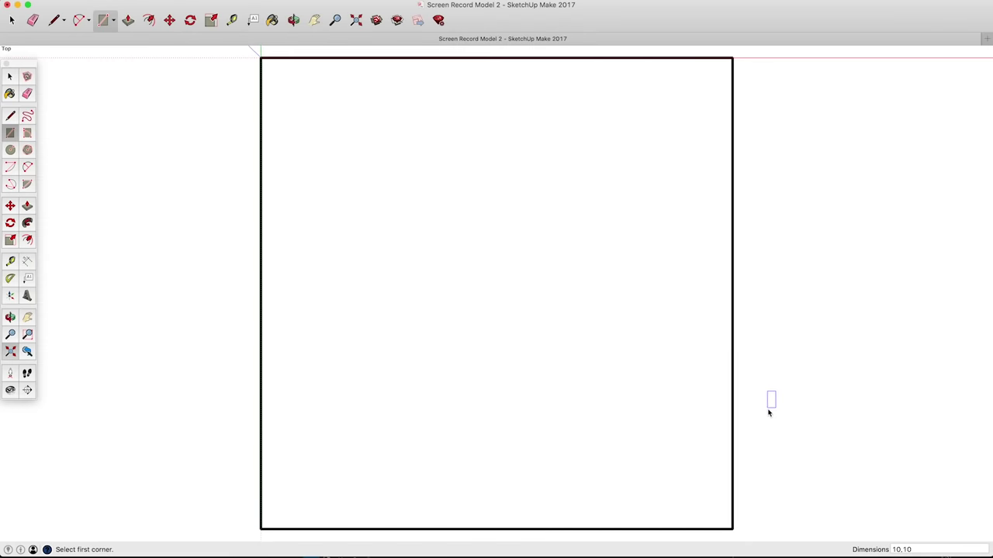
{"action": "key", "text": "o"}
{"action": "mouse_move", "coordinate": [786, 417]}
{"action": "left_mouse_down"}
{"action": "mouse_move", "coordinate": [780, 303]}
{"action": "mouse_move", "coordinate": [533, 276]}
{"action": "mouse_move", "coordinate": [538, 398]}
{"action": "mouse_move", "coordinate": [724, 350]}
{"action": "mouse_move", "coordinate": [758, 377]}
{"action": "left_mouse_up"}
{"action": "key", "text": "r"}
{"action": "scroll", "coordinate": [712, 413], "scroll_direction": "down", "scroll_amount": 3}
{"action": "key", "text": "o"}
{"action": "left_click_drag", "start_coordinate": [711, 413], "coordinate": [824, 251]}
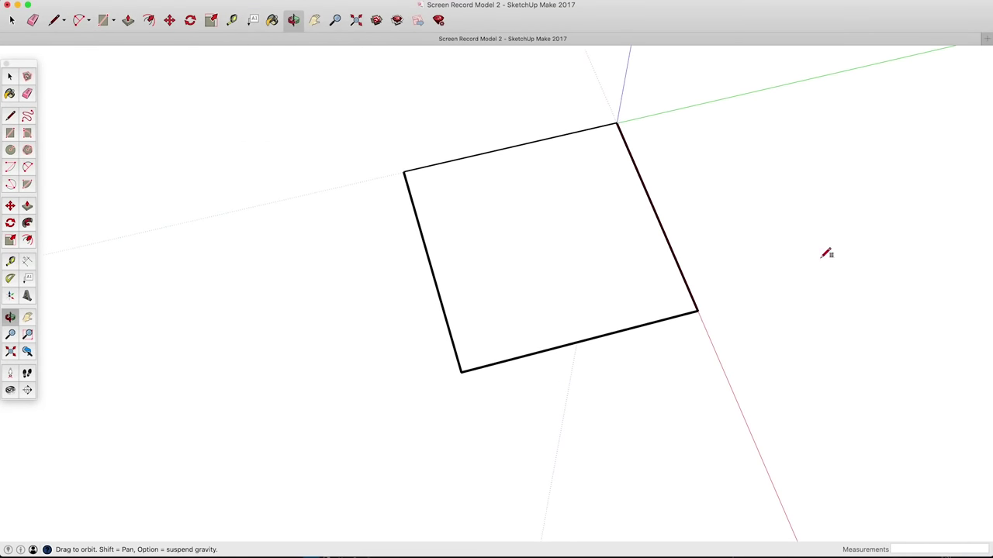
{"action": "key", "text": "r"}
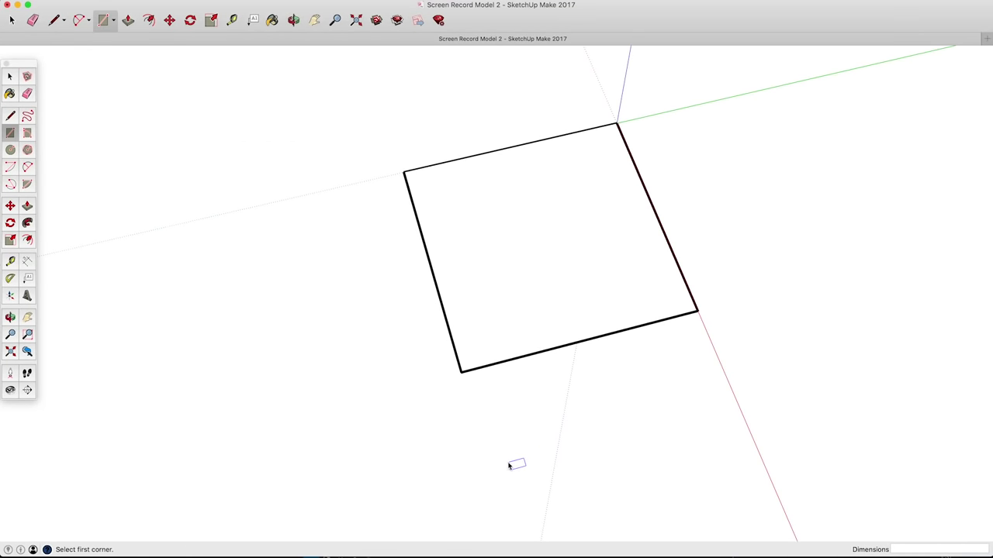
{"action": "key", "text": "super+2"}
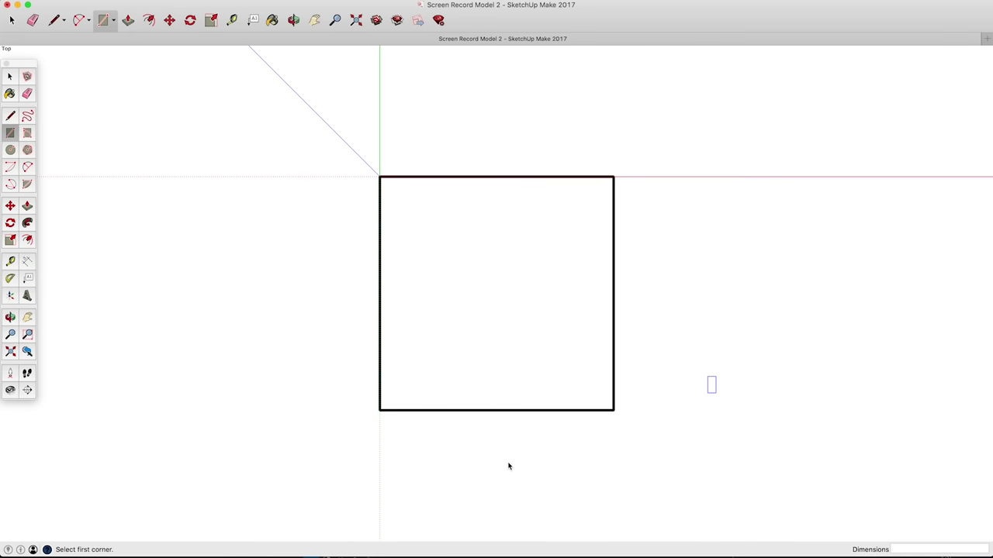
{"action": "key", "text": "super+1"}
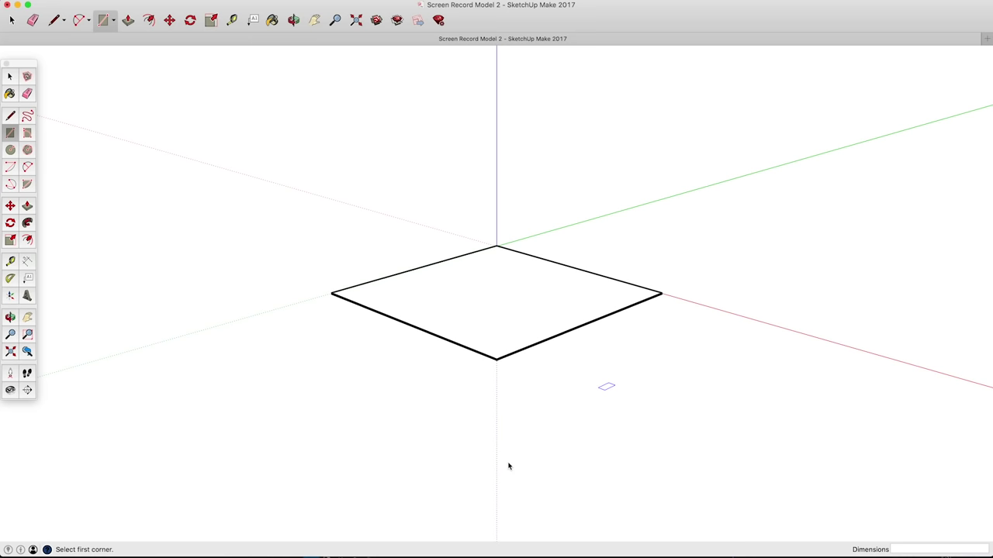
Push/Pull the square face upward 10" to form a cube.
{"action": "left_click", "coordinate": [10, 350]}
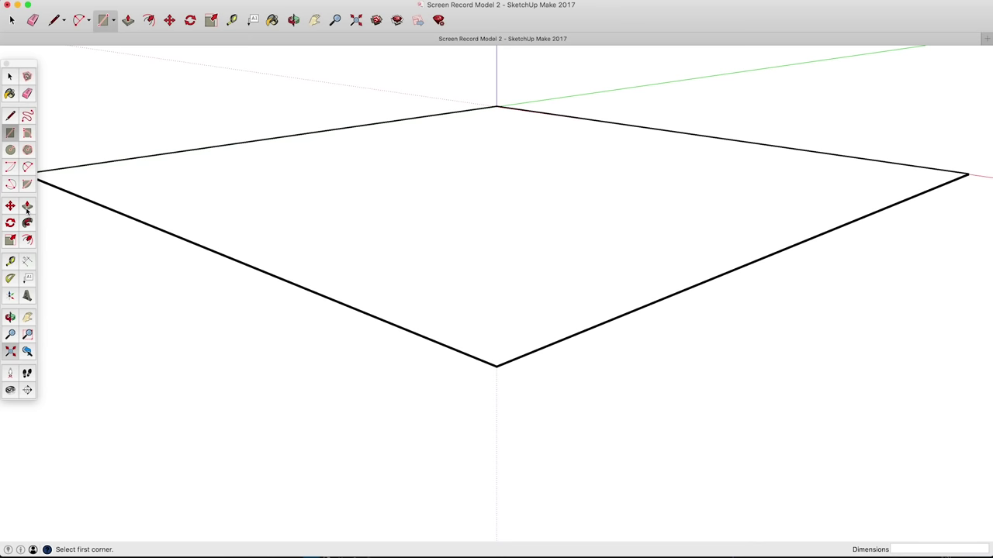
{"action": "left_click", "coordinate": [27, 206]}
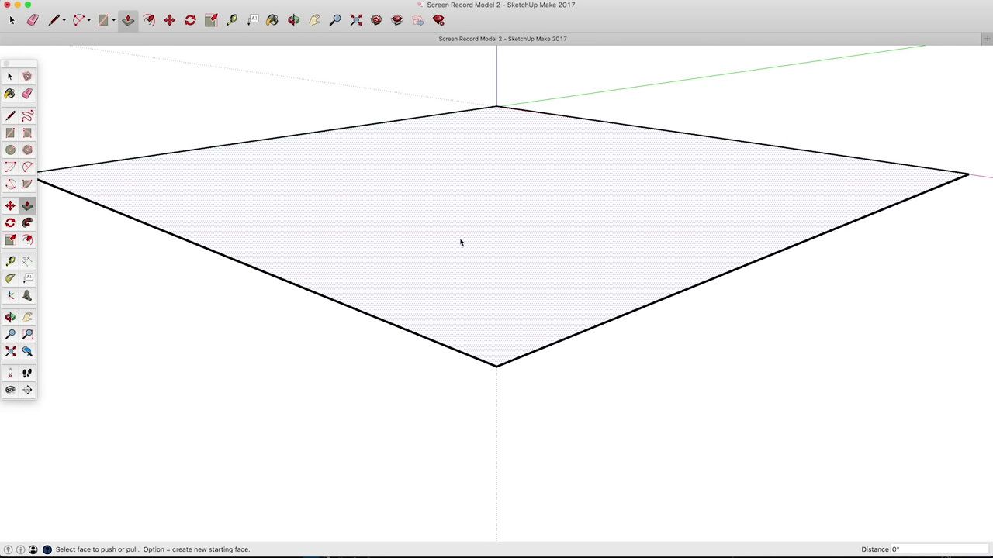
{"action": "left_click", "coordinate": [528, 245]}
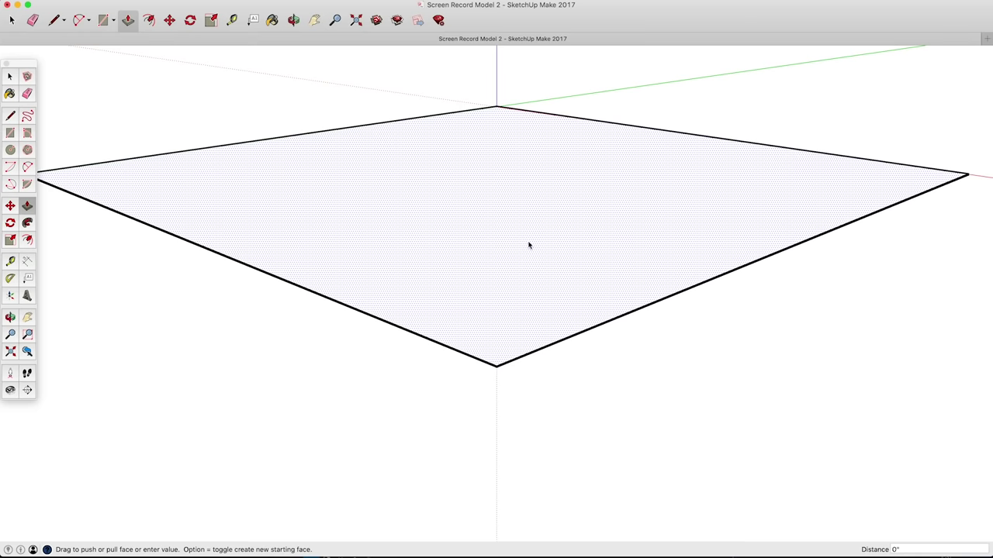
{"action": "type", "text": "1"}
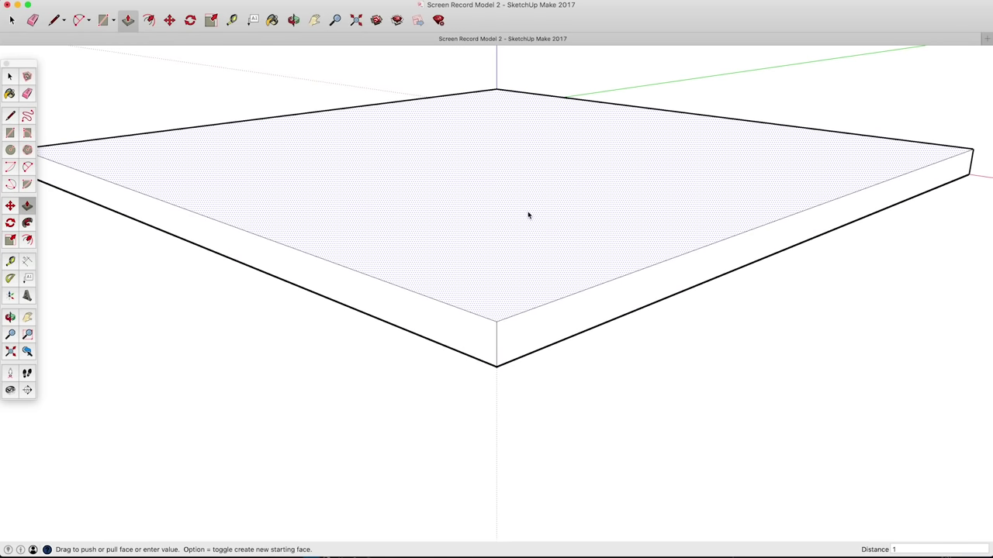
{"action": "type", "text": "'"}
{"action": "key", "text": "Return"}
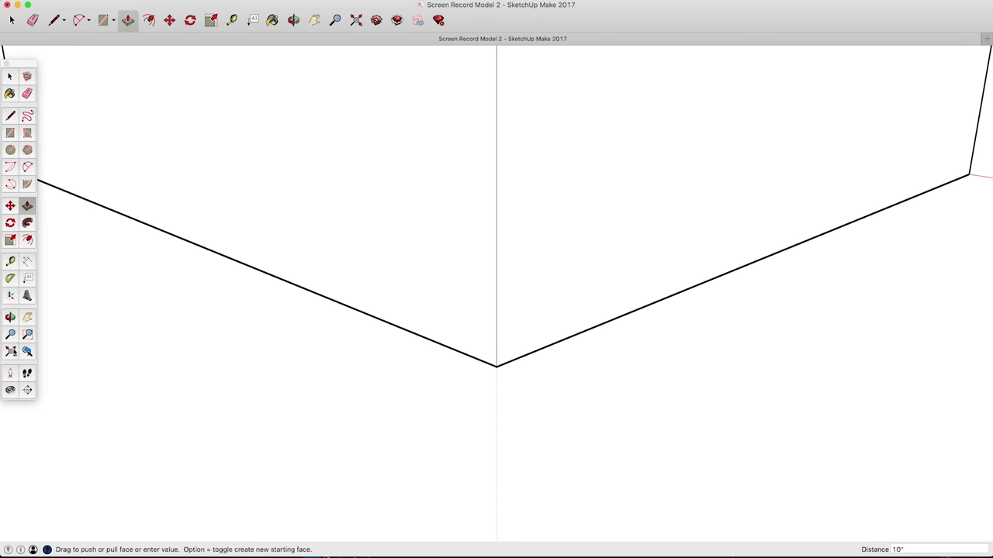
Examine the whole cube from different sides and from directly above.
{"action": "left_click", "coordinate": [11, 351]}
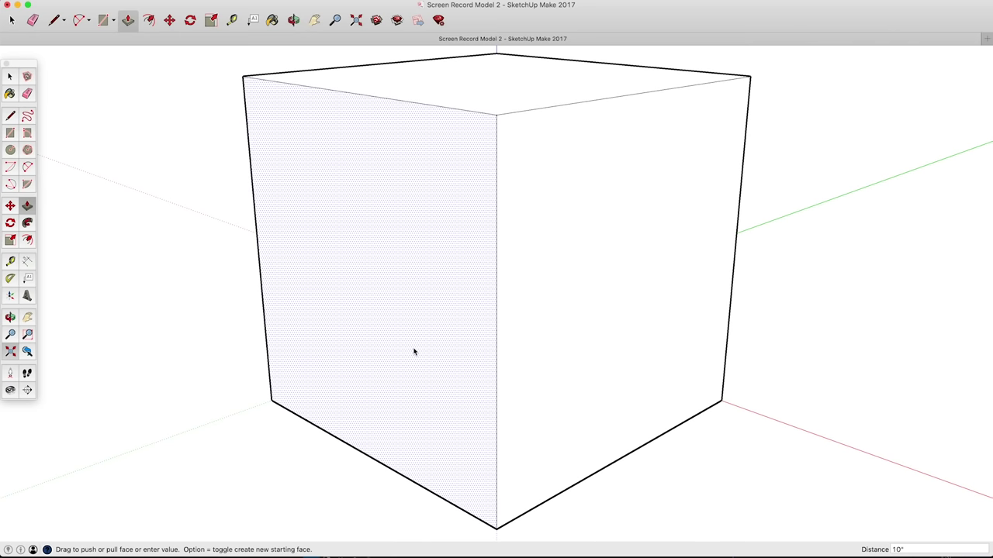
{"action": "scroll", "coordinate": [487, 211], "scroll_direction": "down", "scroll_amount": 5}
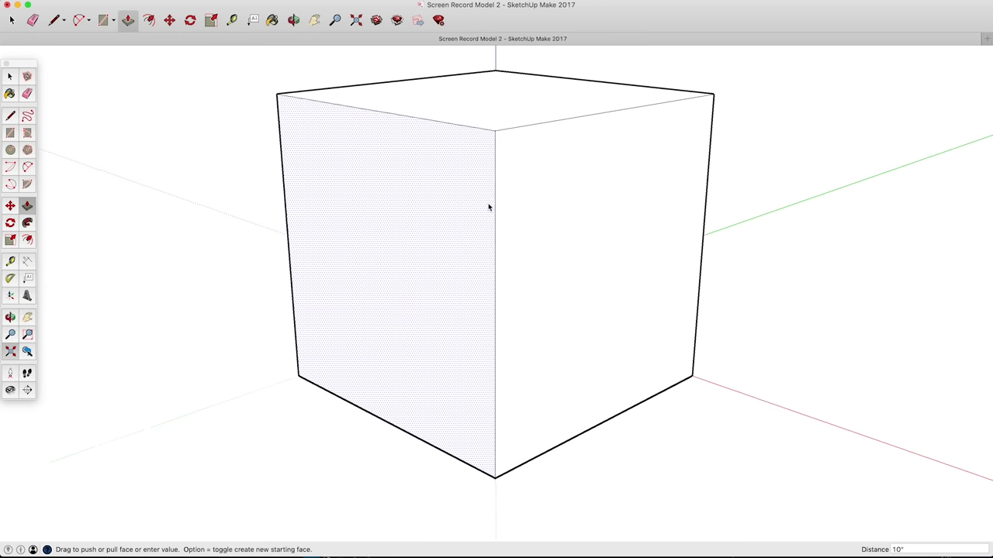
{"action": "middle_click_drag", "start_coordinate": [545, 177], "coordinate": [116, 321]}
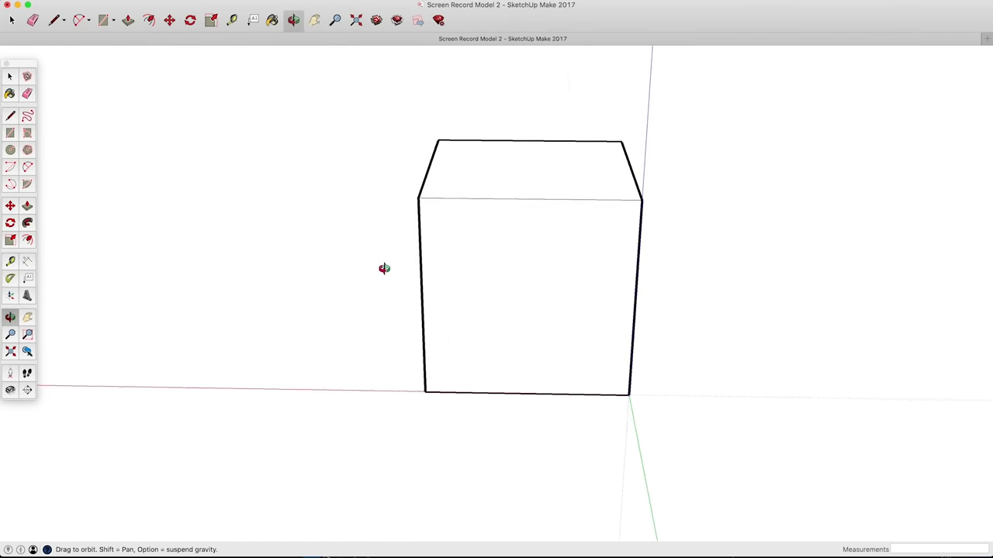
{"action": "mouse_move", "coordinate": [384, 269]}
{"action": "middle_mouse_down"}
{"action": "mouse_move", "coordinate": [204, 186]}
{"action": "mouse_move", "coordinate": [481, 232]}
{"action": "mouse_move", "coordinate": [487, 326]}
{"action": "mouse_move", "coordinate": [658, 308]}
{"action": "mouse_move", "coordinate": [230, 275]}
{"action": "mouse_move", "coordinate": [920, 237]}
{"action": "mouse_move", "coordinate": [395, 184]}
{"action": "middle_mouse_up"}
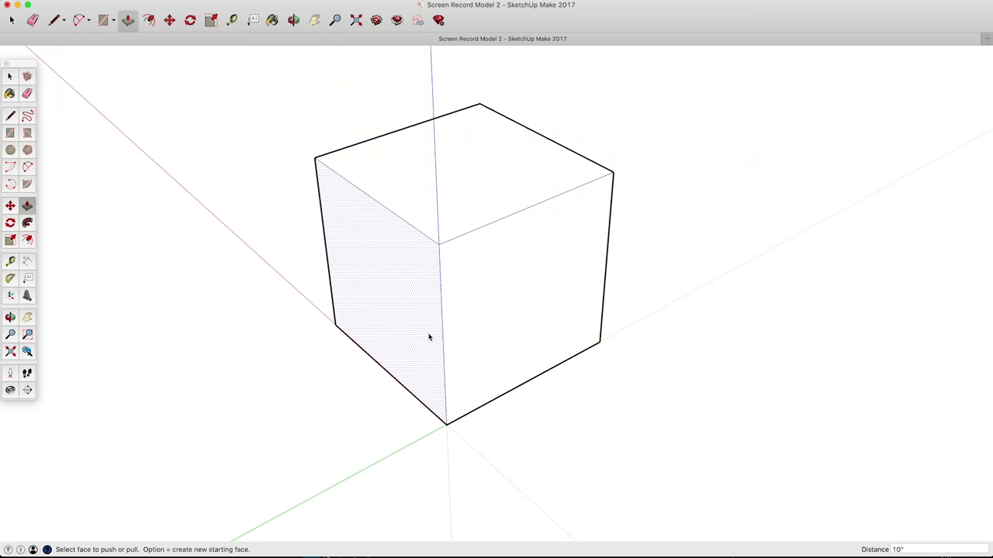
{"action": "key", "text": "super+2"}
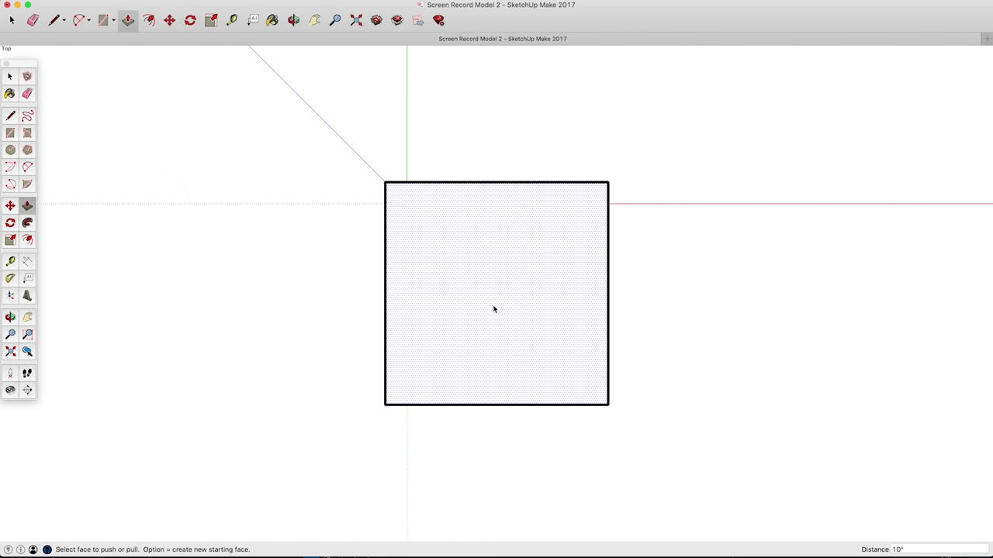
{"action": "scroll", "coordinate": [501, 311], "scroll_direction": "down", "scroll_amount": 5}
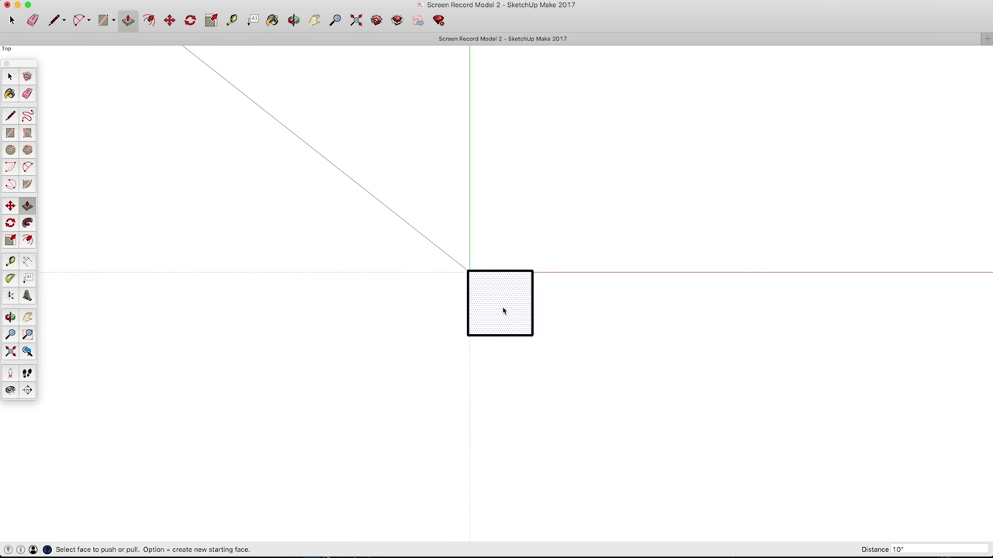
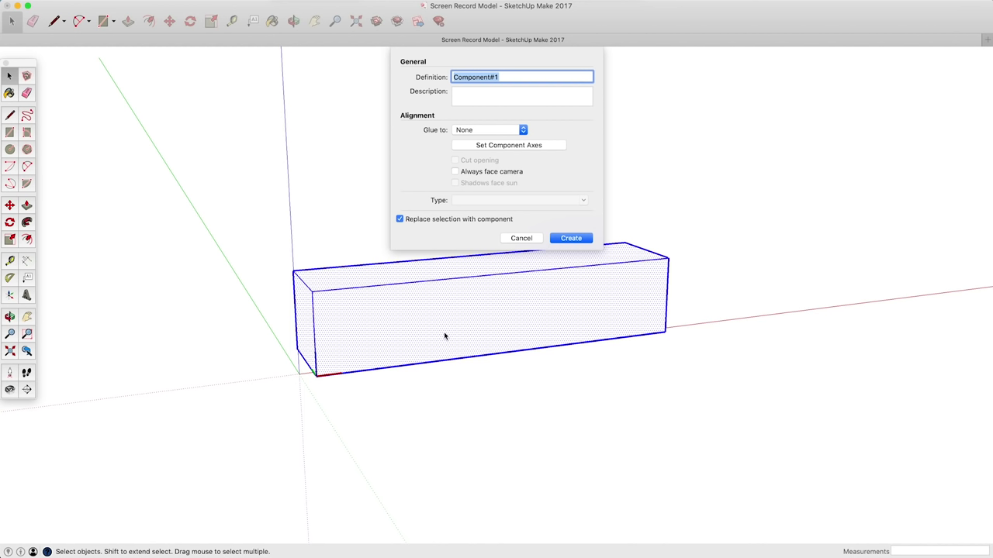
Create a component named Cabinet from the selected box and view it from the front.
{"action": "type", "text": "Cabinet"}
{"action": "left_click", "coordinate": [573, 239]}
{"action": "left_click", "coordinate": [497, 401]}
{"action": "key", "text": "super+3"}
{"action": "key", "text": "o"}
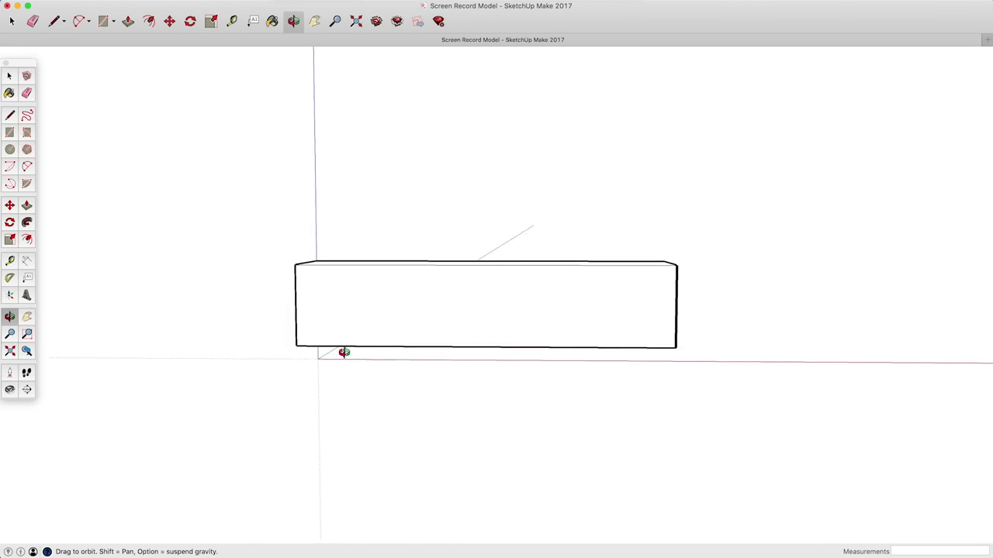
Open the Cabinet component for editing and offset its front face's outline inward by 1".
{"action": "left_click_drag", "start_coordinate": [361, 339], "coordinate": [435, 373]}
{"action": "key", "text": "space"}
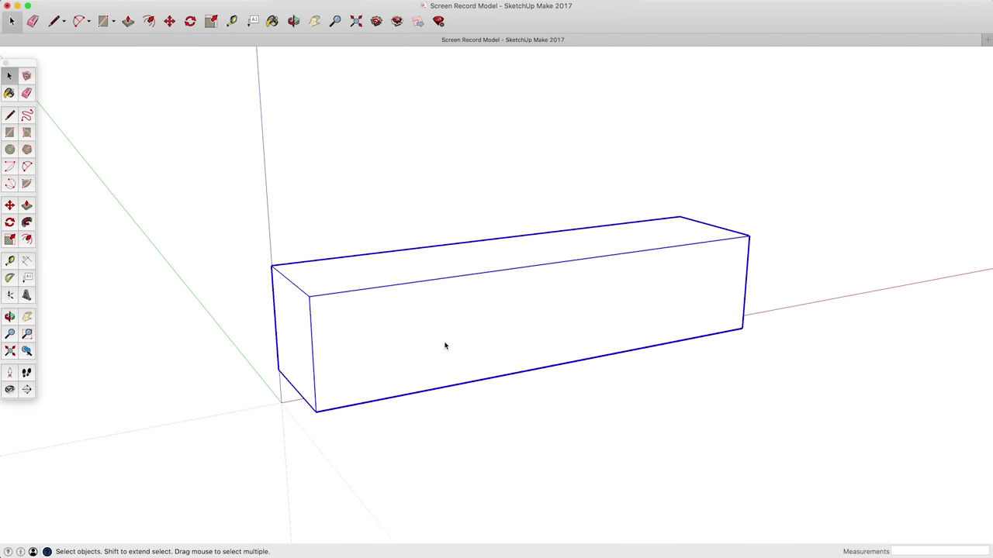
{"action": "double_click", "coordinate": [445, 344]}
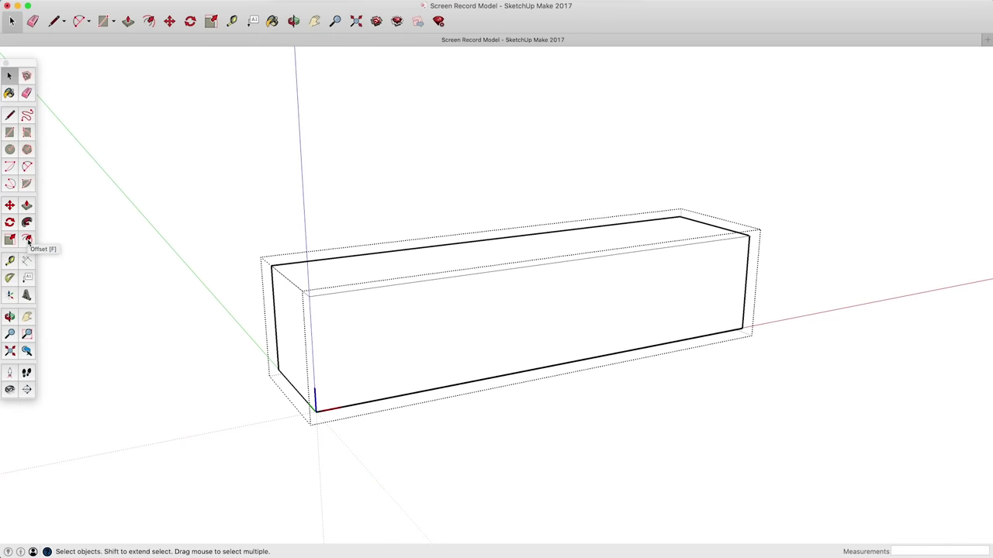
{"action": "left_click", "coordinate": [28, 240]}
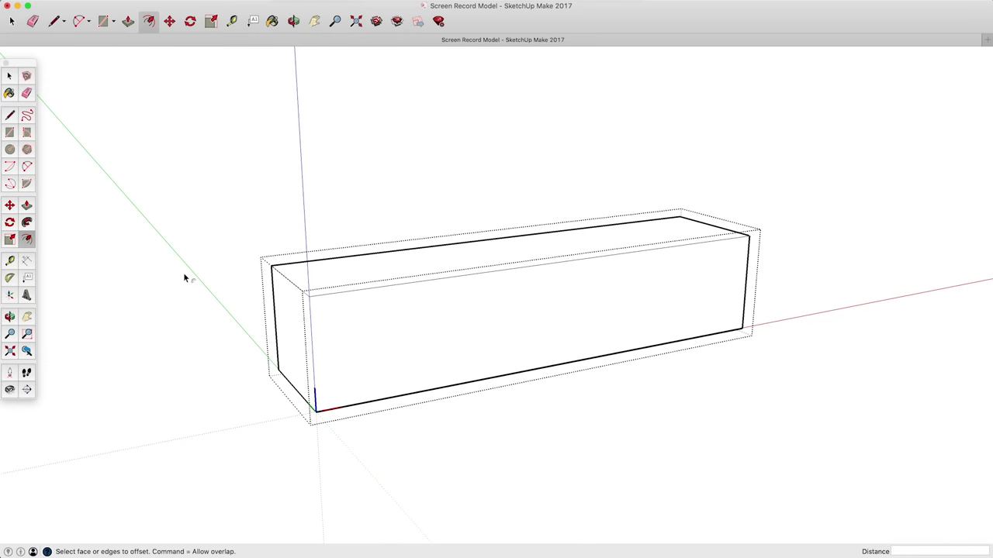
{"action": "left_click", "coordinate": [341, 339]}
{"action": "left_click", "coordinate": [334, 338]}
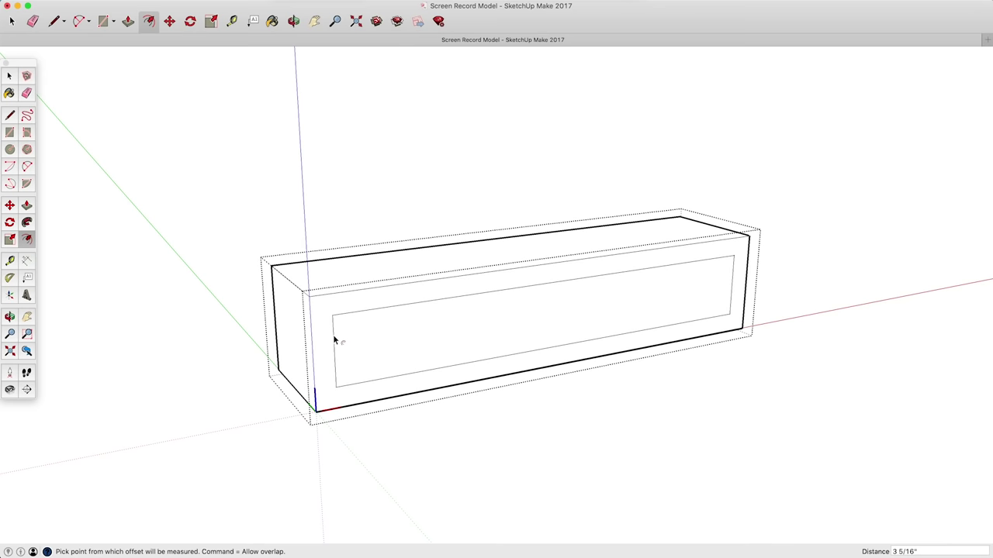
{"action": "type", "text": "1"}
{"action": "key", "text": "Return"}
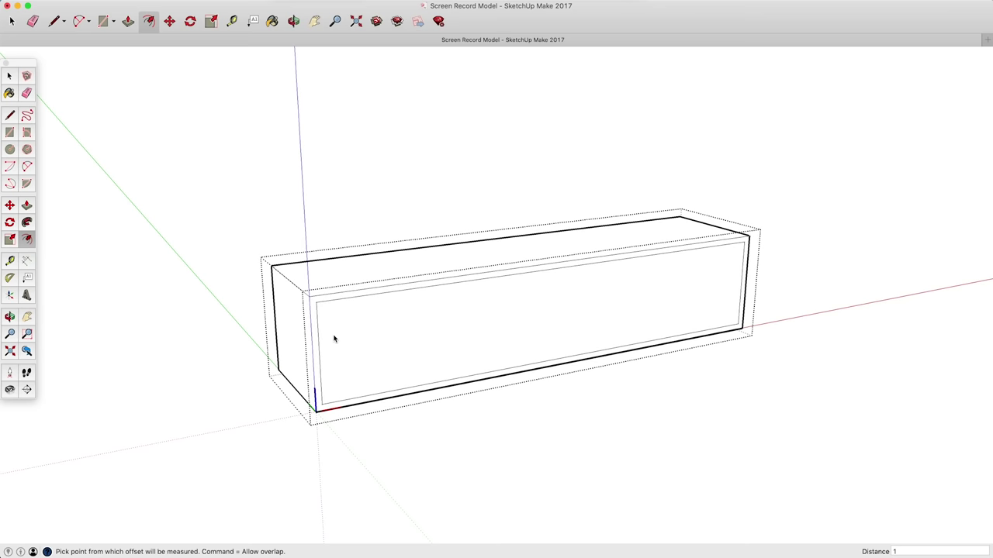
{"action": "key", "text": "Escape"}
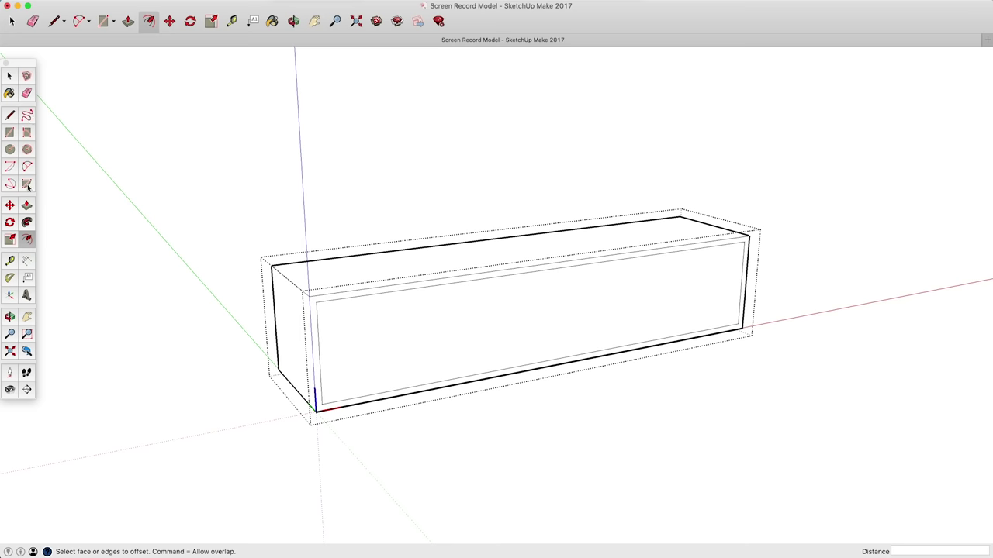
Push the inset front face 1' 7 1/4" into the cabinet to hollow it out, and close the component.
{"action": "left_click", "coordinate": [26, 206]}
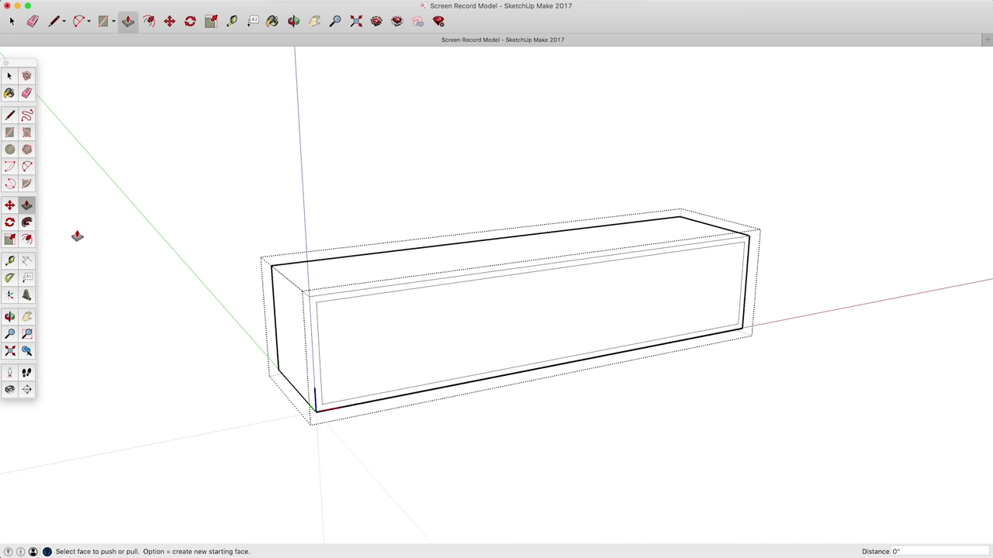
{"action": "left_click", "coordinate": [343, 326]}
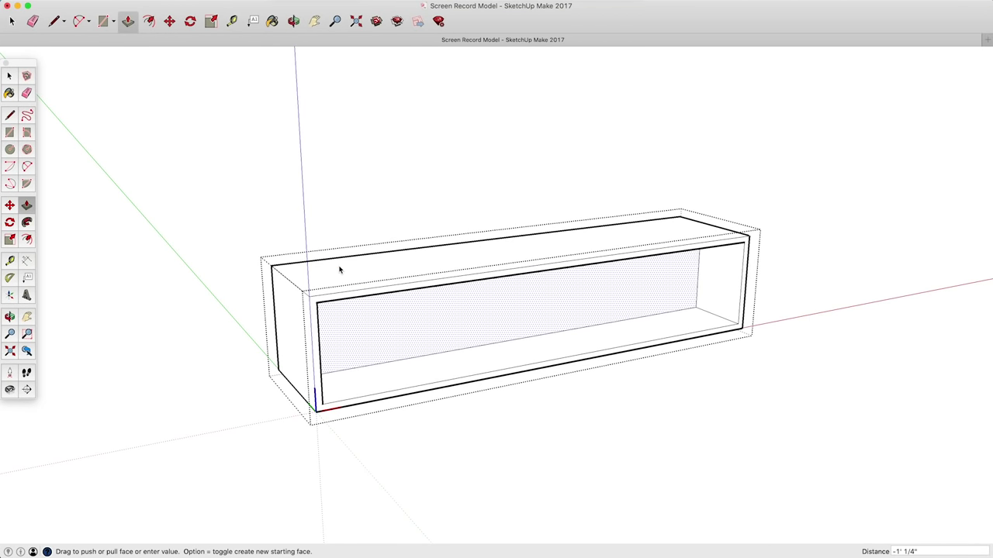
{"action": "type", "text": "18"}
{"action": "key", "text": "Return"}
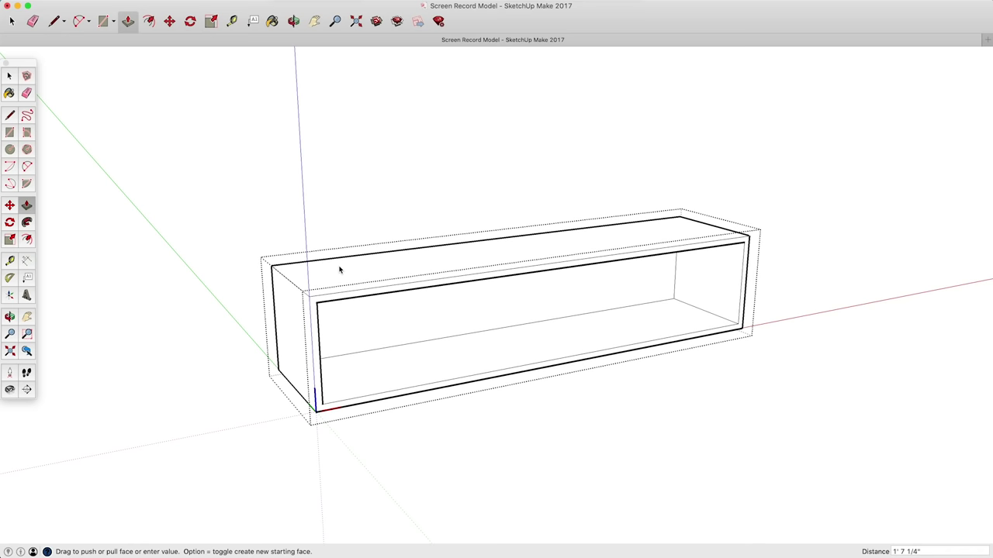
{"action": "key", "text": "space"}
{"action": "left_click", "coordinate": [369, 203]}
{"action": "left_click", "coordinate": [435, 288]}
{"action": "left_click", "coordinate": [416, 218]}
Draw a 1' 7 1/4" by 1' 4" rectangle on the cabinet's inner left side, from back lower corner to front upper corner.
{"action": "key", "text": "o"}
{"action": "left_click_drag", "start_coordinate": [486, 359], "coordinate": [209, 284]}
{"action": "key", "text": "space"}
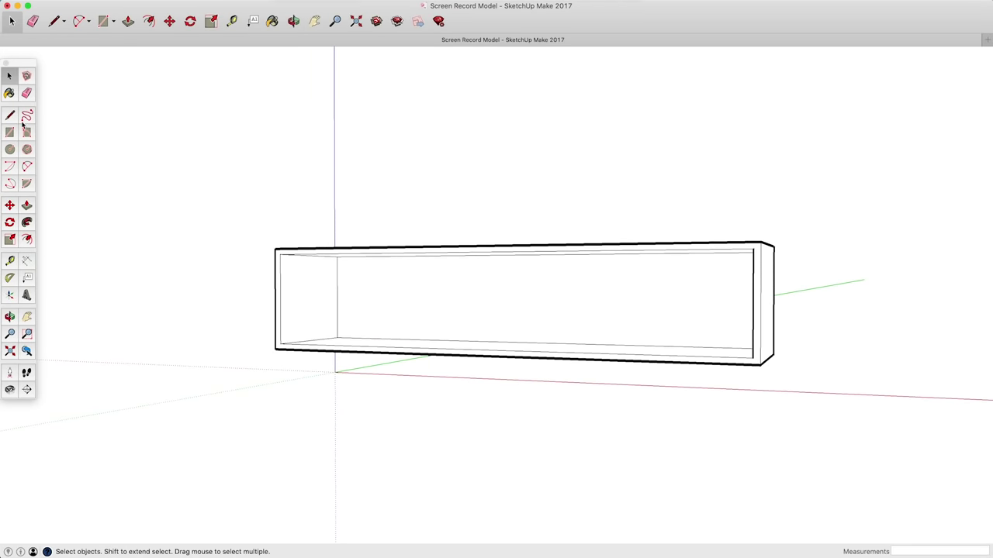
{"action": "left_click", "coordinate": [11, 117]}
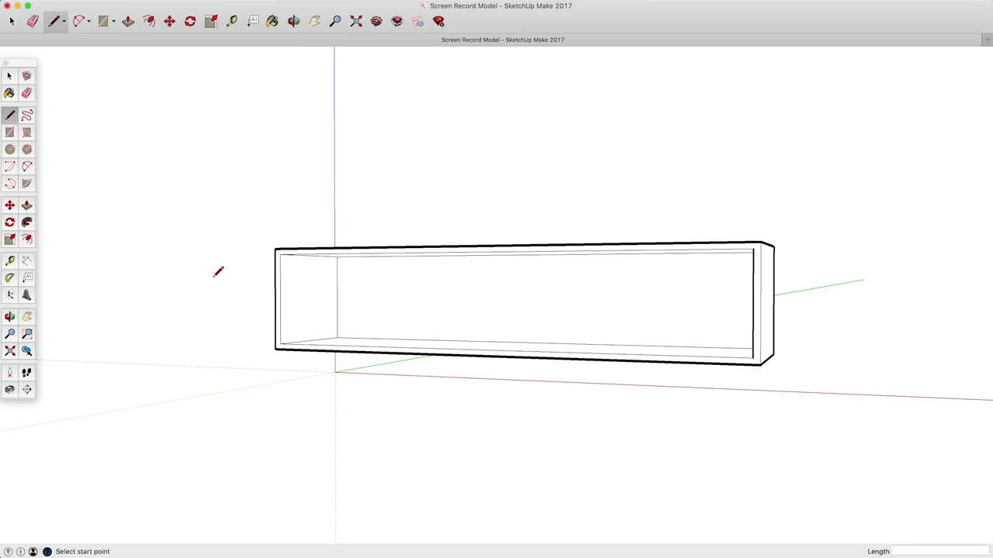
{"action": "left_click", "coordinate": [9, 131]}
{"action": "middle_click_drag", "start_coordinate": [139, 232], "coordinate": [173, 271]}
{"action": "scroll", "coordinate": [349, 310], "scroll_direction": "up", "scroll_amount": 4}
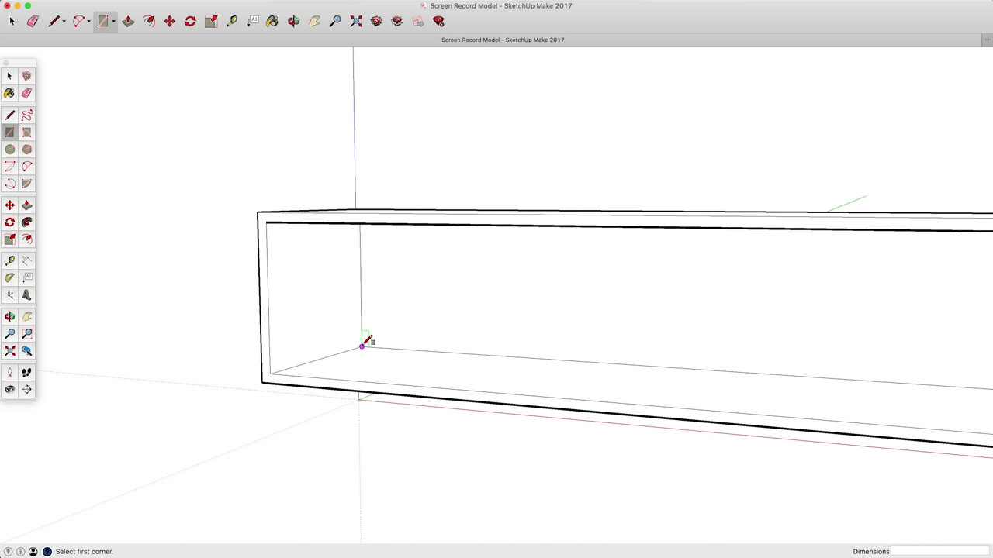
{"action": "left_click", "coordinate": [362, 345]}
{"action": "middle_click_drag", "start_coordinate": [317, 288], "coordinate": [298, 247]}
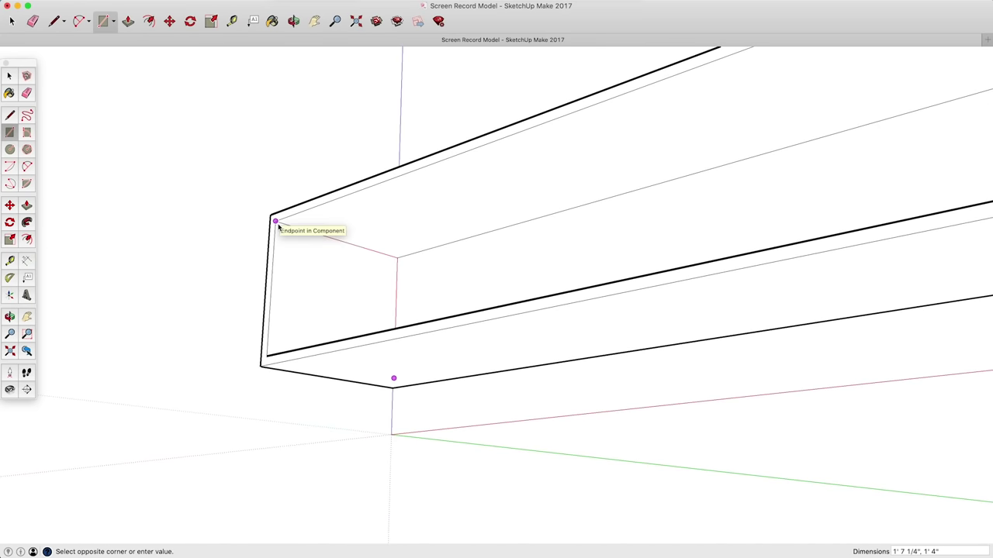
{"action": "left_click", "coordinate": [275, 222]}
{"action": "middle_click_drag", "start_coordinate": [275, 223], "coordinate": [391, 328]}
Push/Pull the rectangle on the cabinet's inner left side into a thin panel.
{"action": "key", "text": "p"}
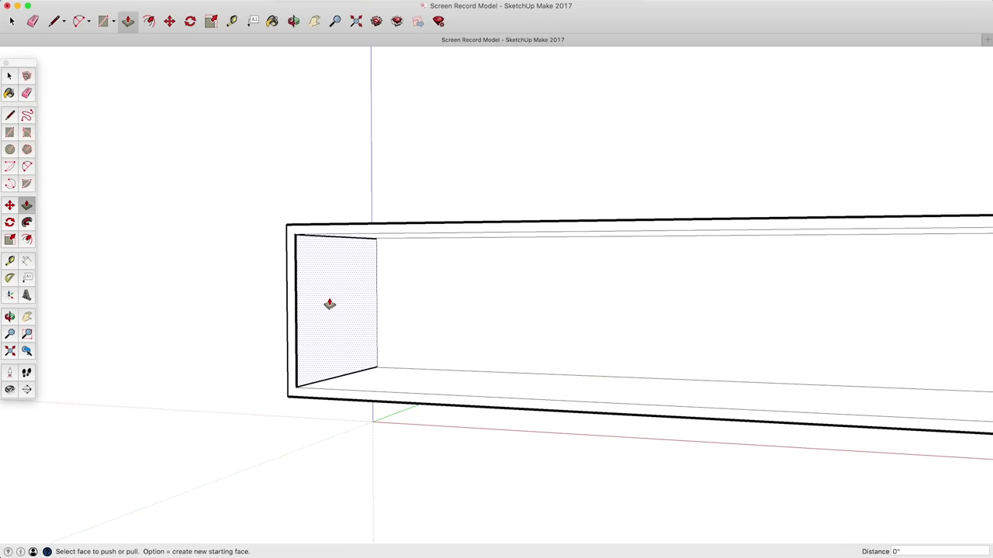
{"action": "left_click", "coordinate": [330, 304]}
{"action": "left_click", "coordinate": [218, 306]}
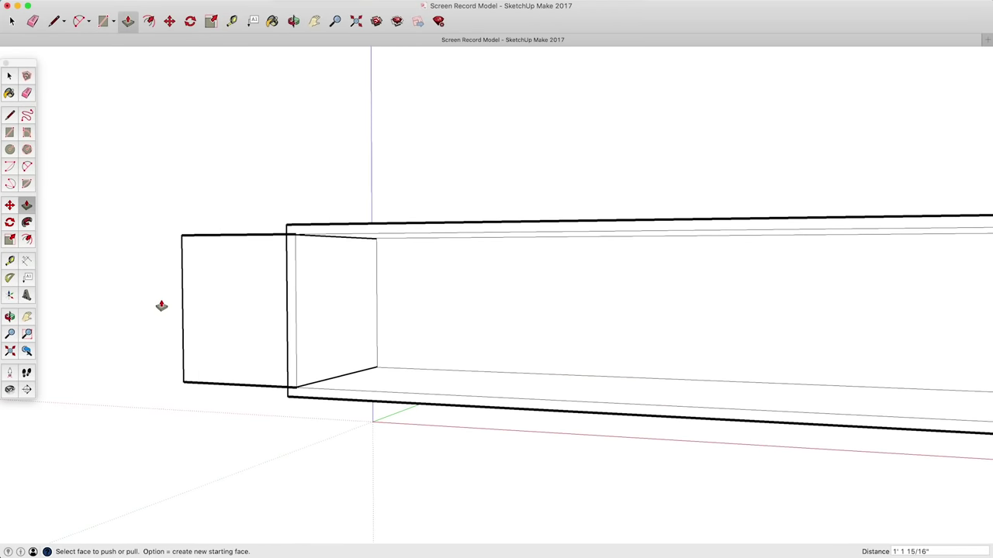
{"action": "left_click", "coordinate": [266, 341]}
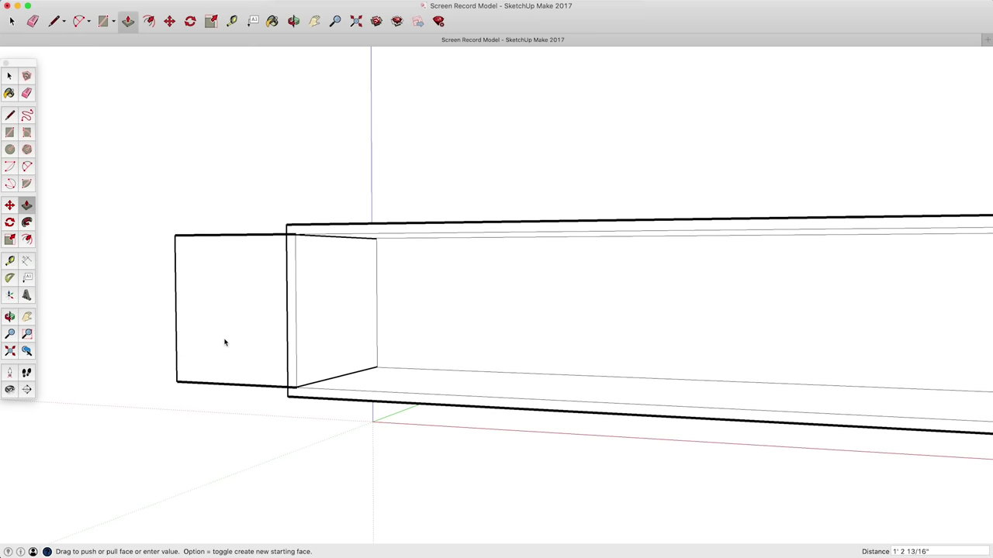
{"action": "type", "text": "."}
{"action": "key", "text": "Return"}
{"action": "key", "text": "space"}
Turn the whole side panel into a component, keeping the default definition name and settings.
{"action": "middle_click_drag", "start_coordinate": [250, 385], "coordinate": [307, 362]}
{"action": "triple_click", "coordinate": [308, 358]}
{"action": "key", "text": "g"}
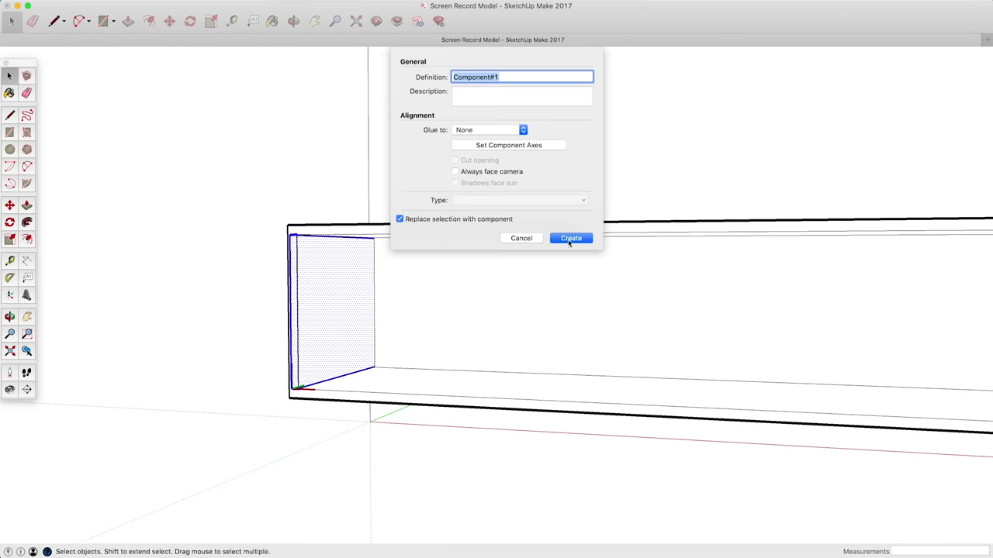
{"action": "left_click", "coordinate": [571, 238]}
{"action": "mouse_move", "coordinate": [323, 348]}
{"action": "middle_mouse_down"}
{"action": "mouse_move", "coordinate": [321, 361]}
{"action": "mouse_move", "coordinate": [354, 374]}
{"action": "mouse_move", "coordinate": [328, 358]}
{"action": "middle_mouse_up"}
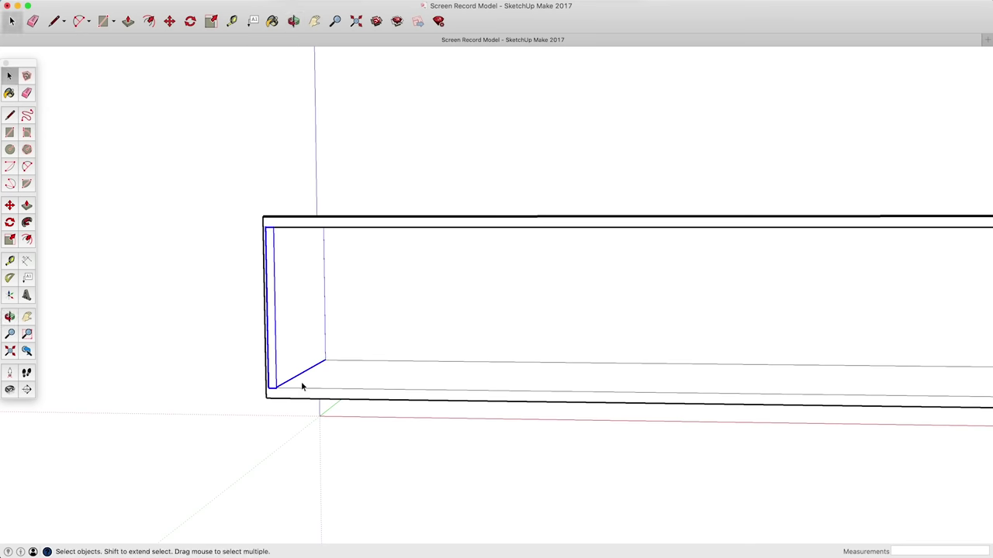
Try moving the panel by its front edge's midpoint with the movement locked to the green, red and blue axes.
{"action": "key", "text": "m"}
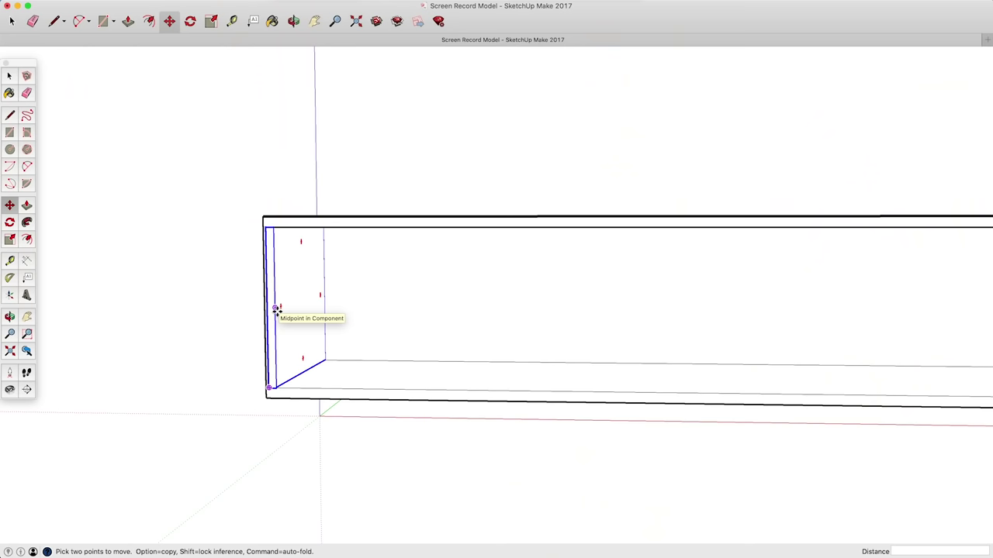
{"action": "left_click", "coordinate": [276, 309]}
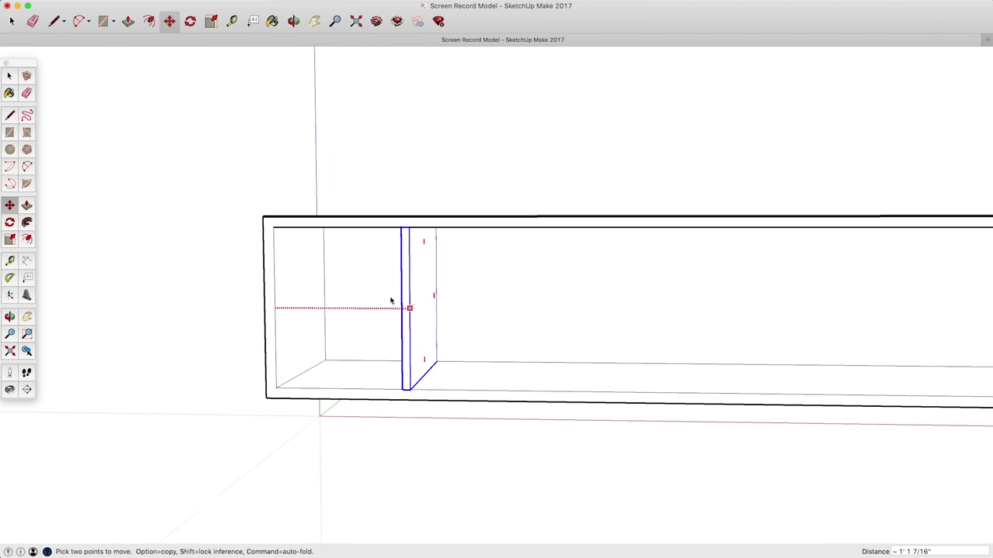
{"action": "key", "text": "Left"}
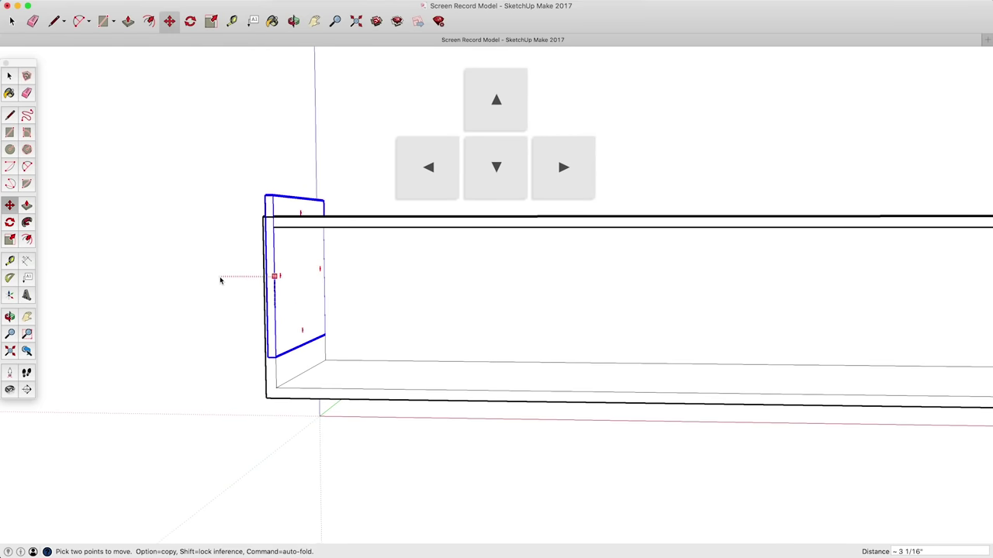
{"action": "key", "text": "Right"}
{"action": "key", "text": "Up"}
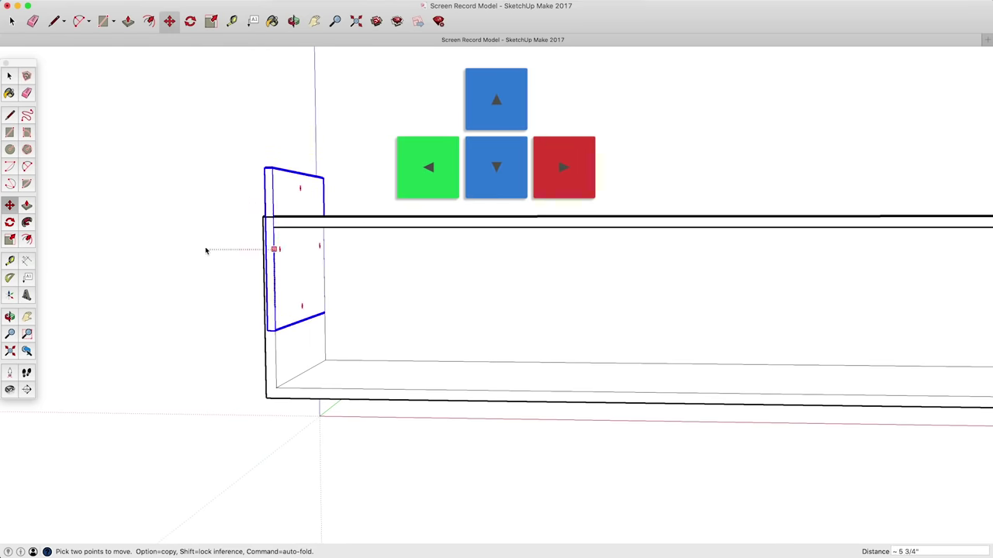
{"action": "key", "text": "Left"}
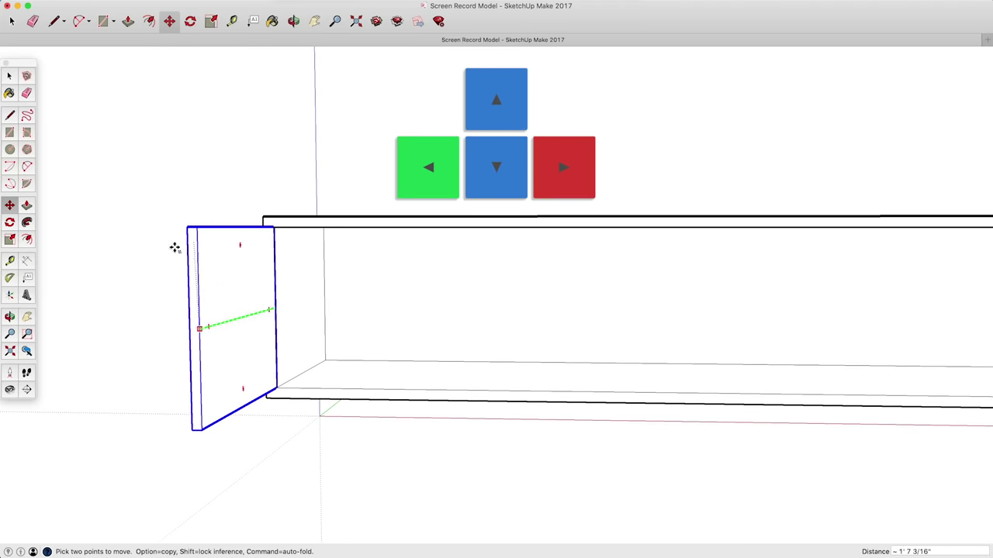
{"action": "key", "text": "Right"}
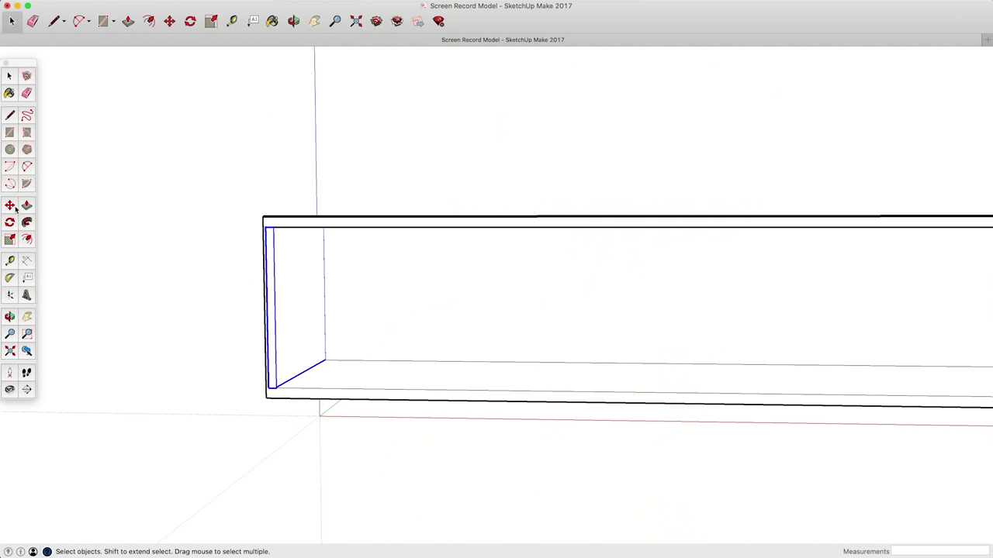
{"action": "left_click", "coordinate": [10, 207]}
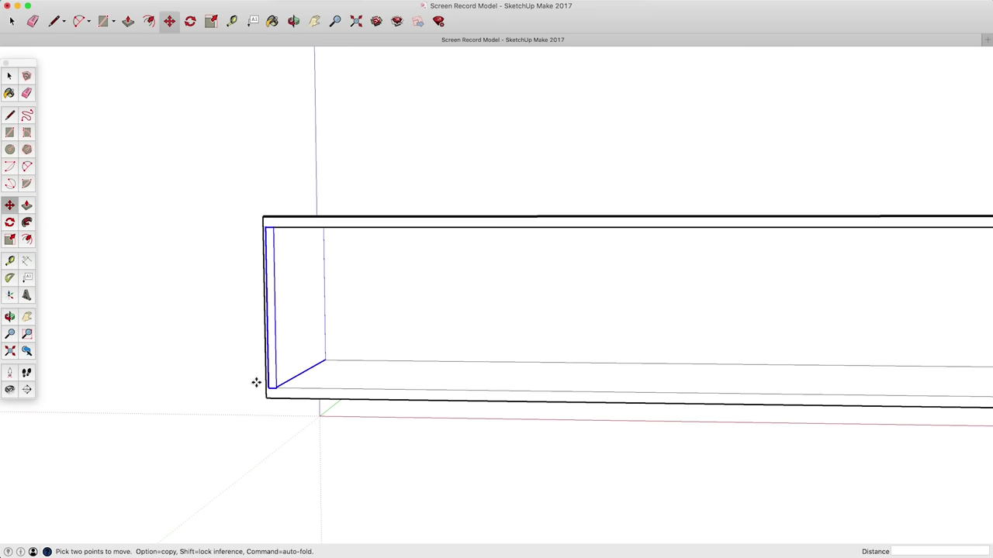
{"action": "scroll", "coordinate": [268, 395], "scroll_direction": "up", "scroll_amount": 3}
{"action": "scroll", "coordinate": [267, 396], "scroll_direction": "up", "scroll_amount": 2}
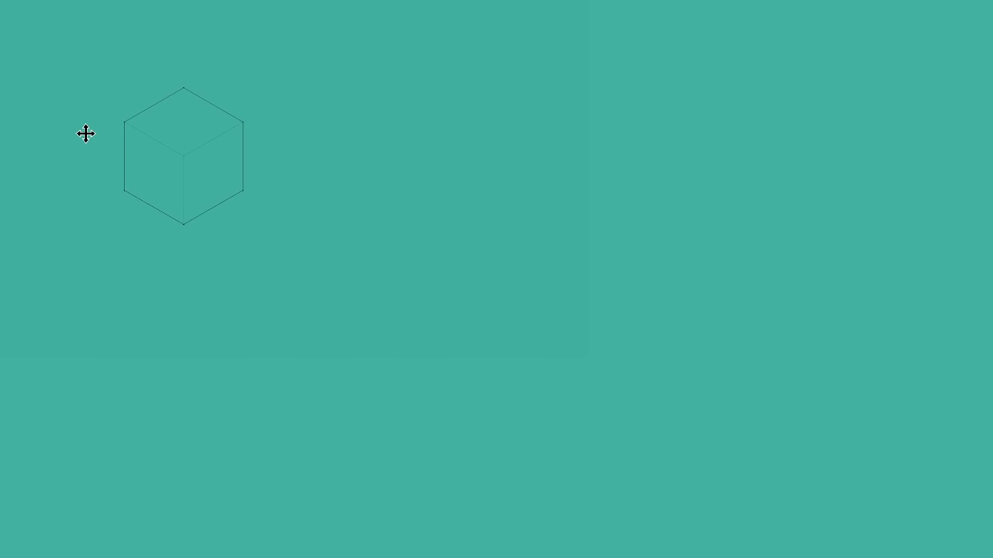
{"action": "left_click_drag", "start_coordinate": [86, 315], "coordinate": [85, 381]}
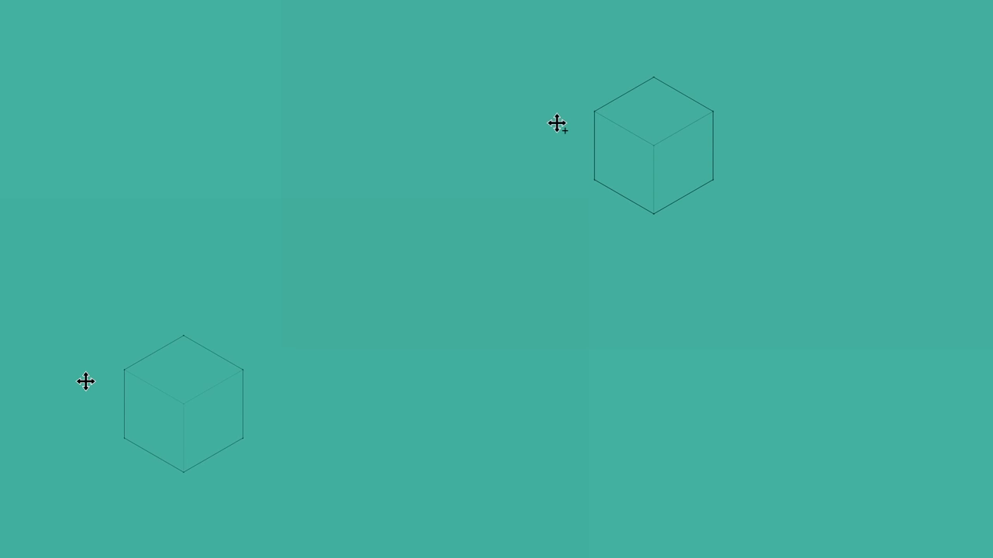
{"action": "left_click_drag", "start_coordinate": [557, 124], "coordinate": [557, 382], "text": "alt"}
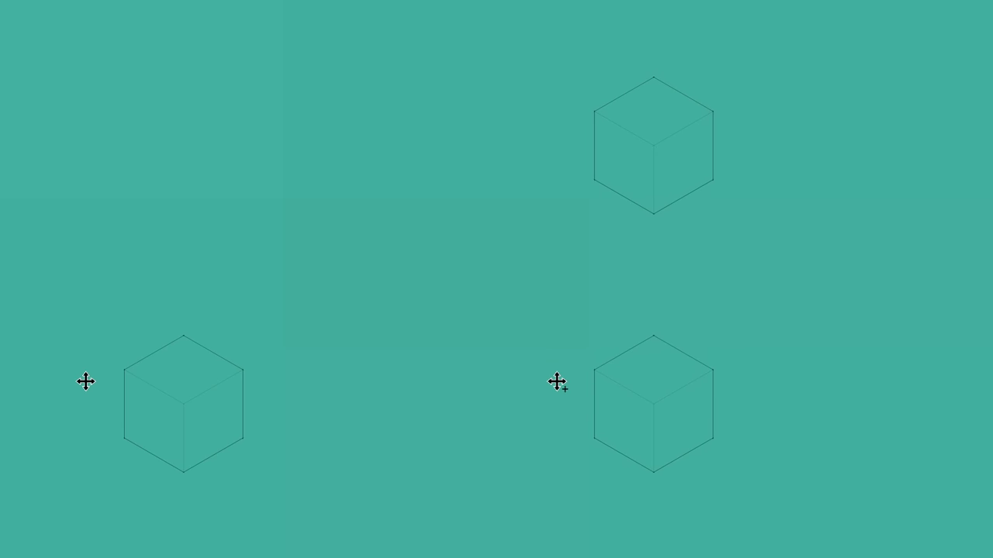
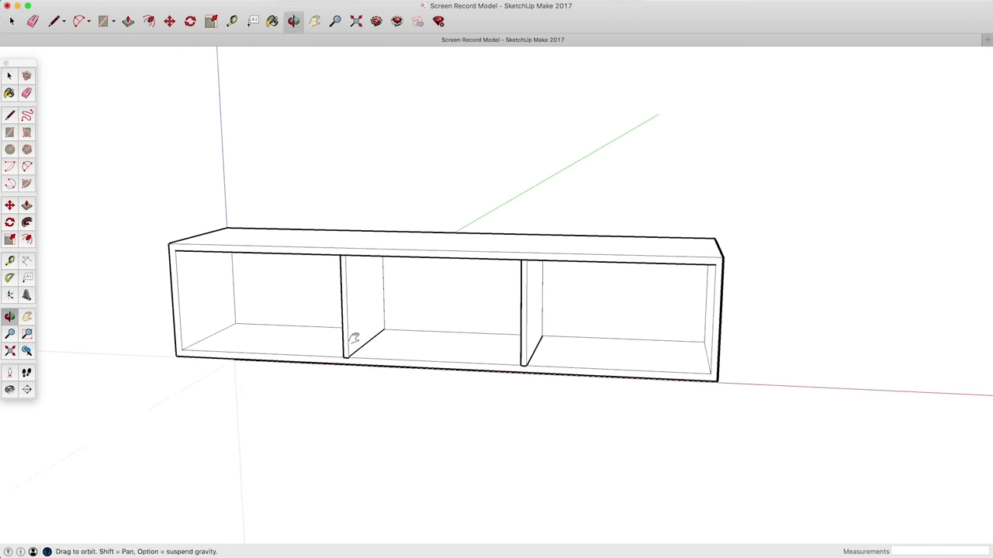
Draw a rectangle of about 2' 2 13/16" by 1' 4" covering the cabinet's left front opening up to the first divider.
{"action": "key", "text": "space"}
{"action": "key", "text": "r"}
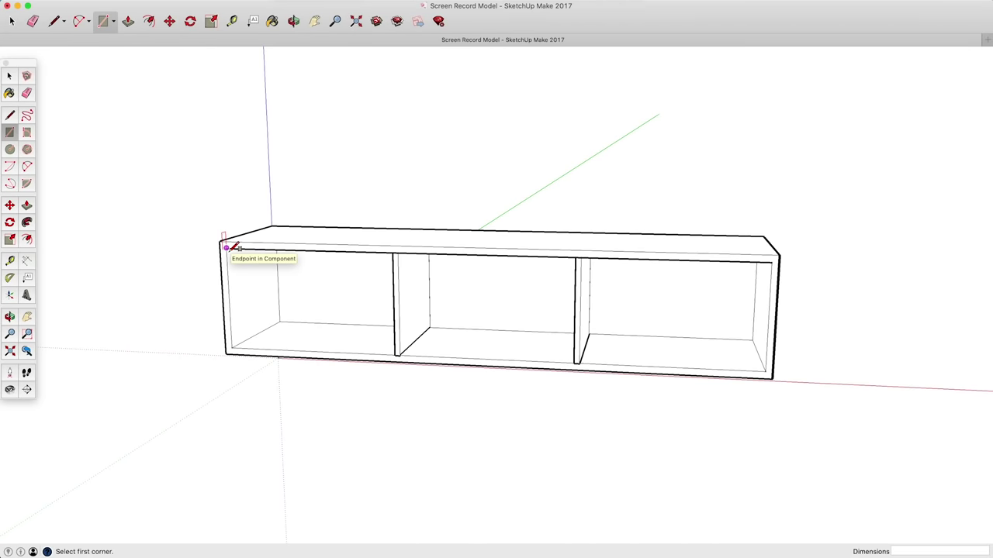
{"action": "left_click", "coordinate": [225, 248]}
{"action": "left_click", "coordinate": [394, 355]}
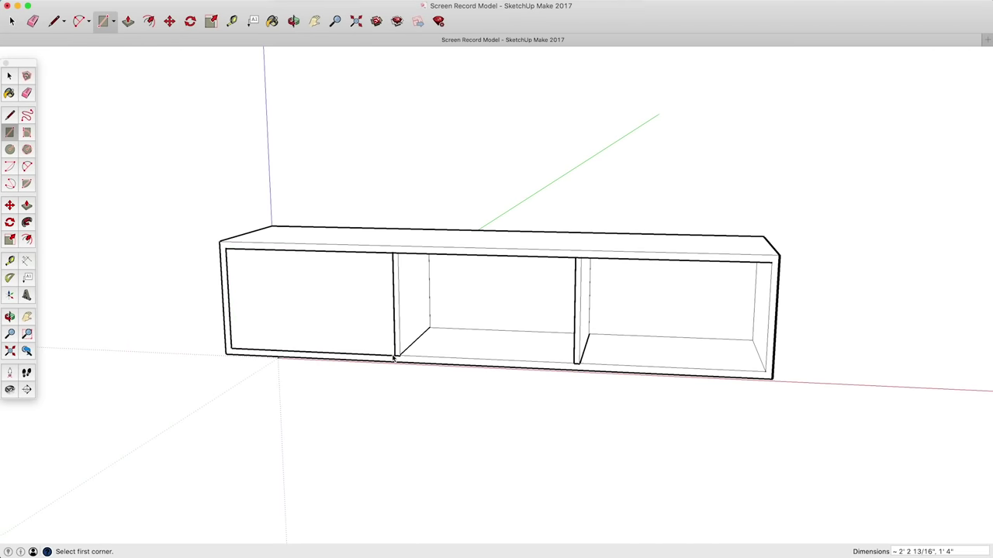
Push/Pull the rectangle over the left opening .75" toward the back to form a door panel.
{"action": "left_click", "coordinate": [27, 206]}
{"action": "left_click_drag", "start_coordinate": [311, 266], "coordinate": [436, 171]}
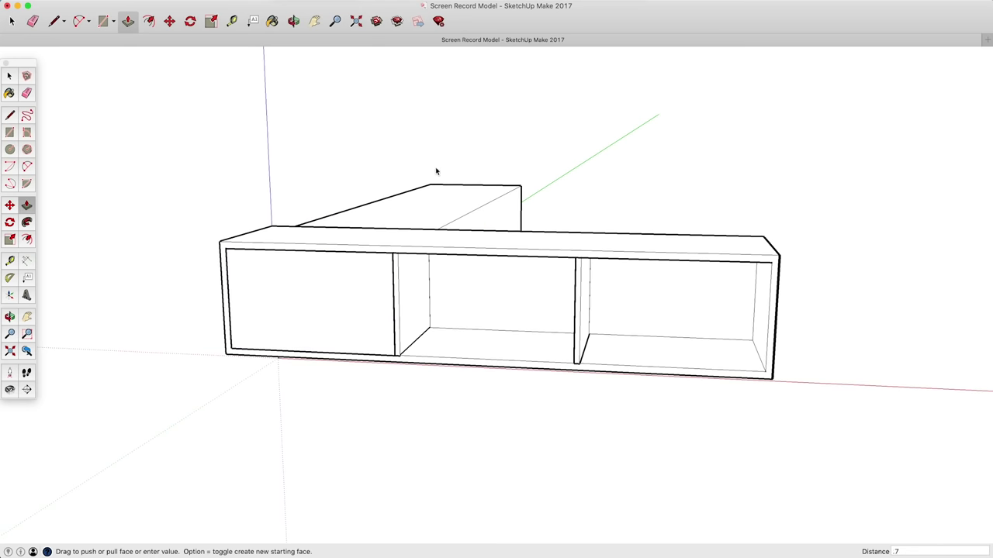
{"action": "type", "text": ".75"}
{"action": "key", "text": "Return"}
{"action": "key", "text": "space"}
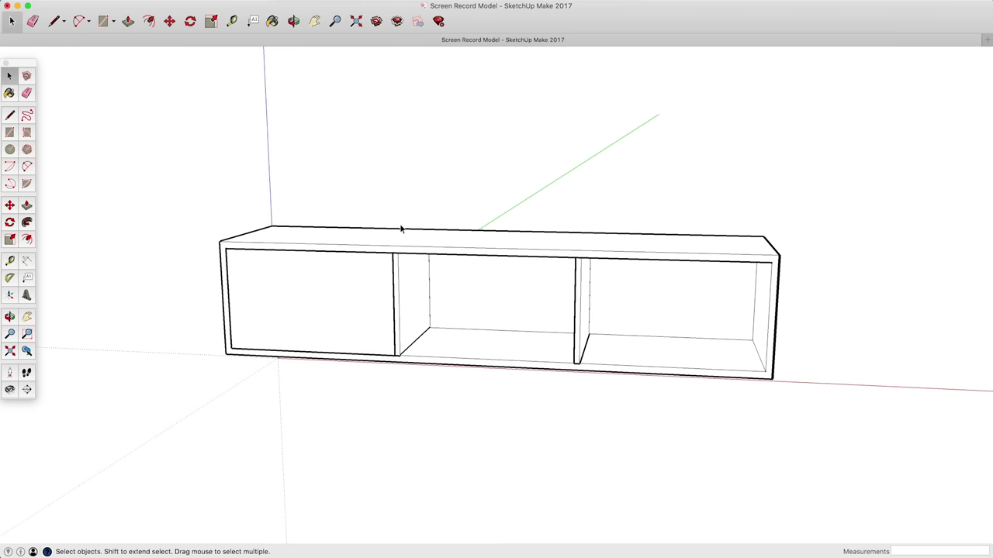
Turn the left door panel into a component, keeping the default definition and alignment settings.
{"action": "left_click", "coordinate": [324, 308]}
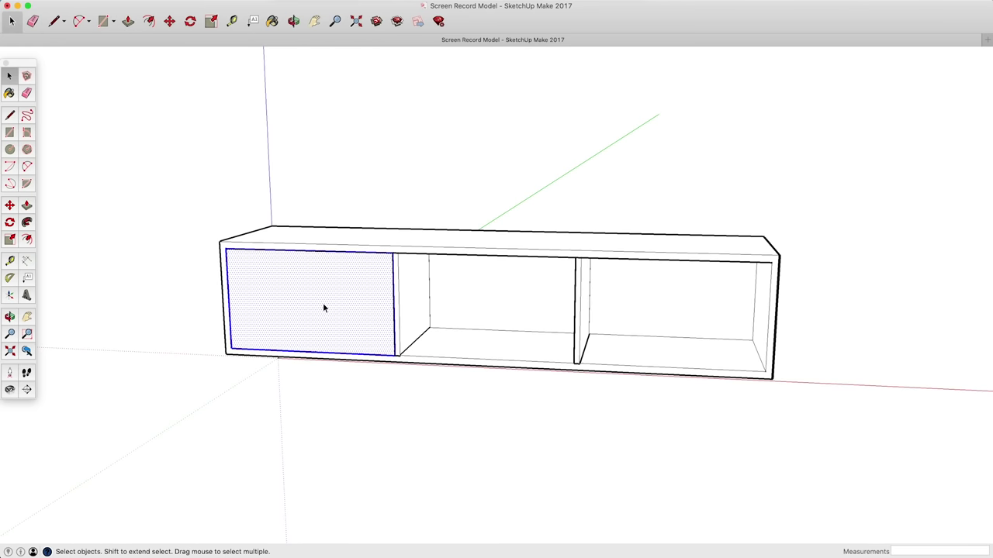
{"action": "key", "text": "g"}
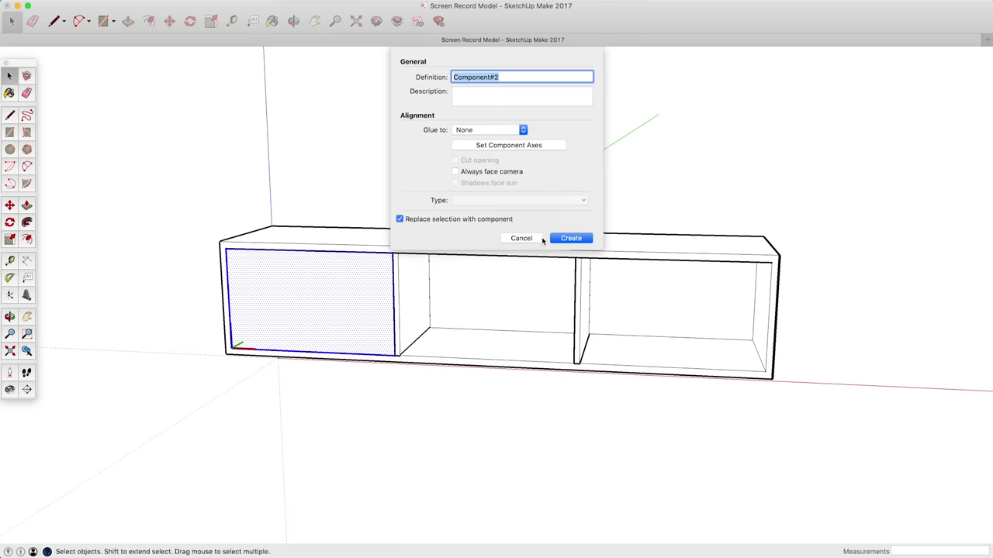
{"action": "left_click", "coordinate": [571, 238]}
Inside the door component, draw a horizontal line across the front face between the midpoints of its two side edges.
{"action": "middle_click_drag", "start_coordinate": [365, 401], "coordinate": [355, 347]}
{"action": "key", "text": "super+3"}
{"action": "scroll", "coordinate": [265, 305], "scroll_direction": "up", "scroll_amount": 1}
{"action": "middle_click_drag", "start_coordinate": [266, 305], "coordinate": [313, 297], "text": "shift"}
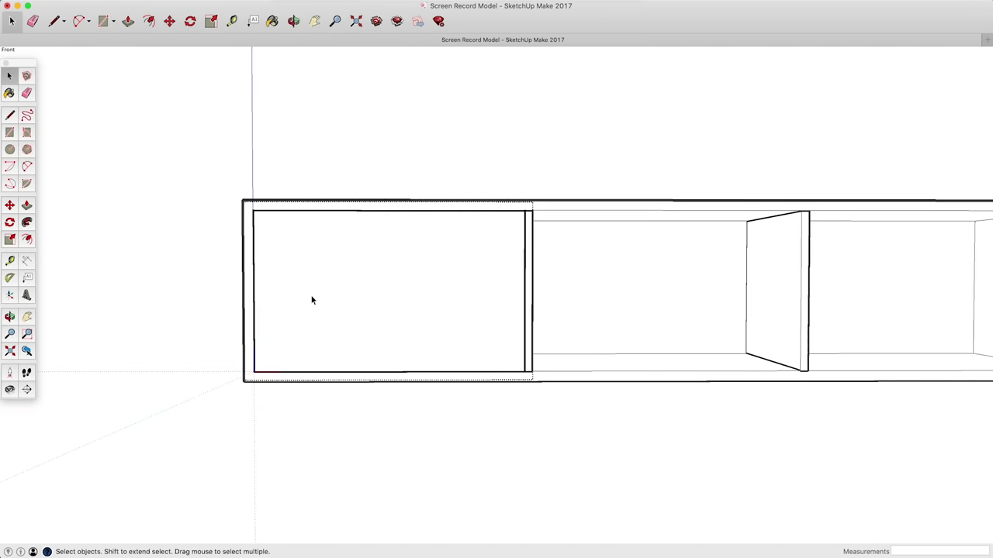
{"action": "left_click", "coordinate": [10, 114]}
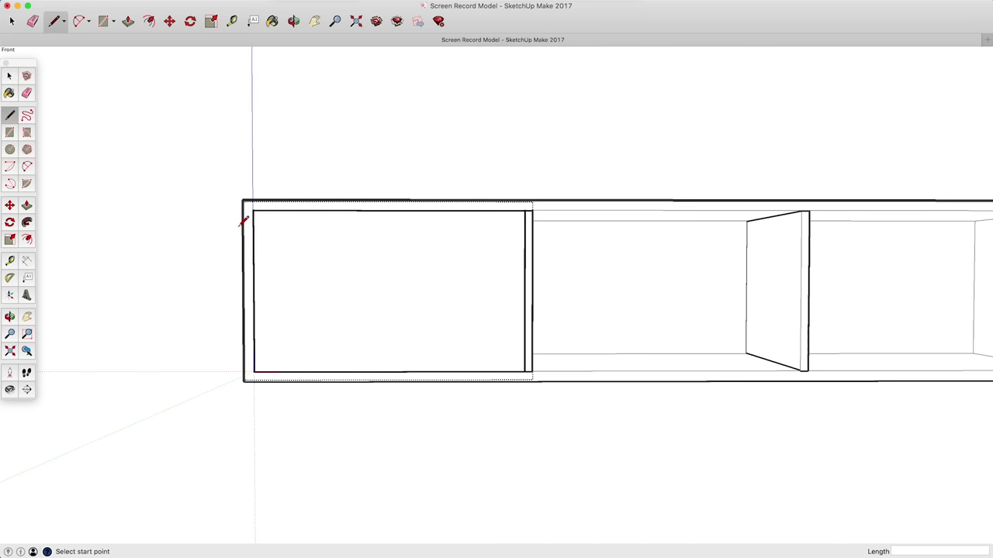
{"action": "left_click", "coordinate": [254, 291]}
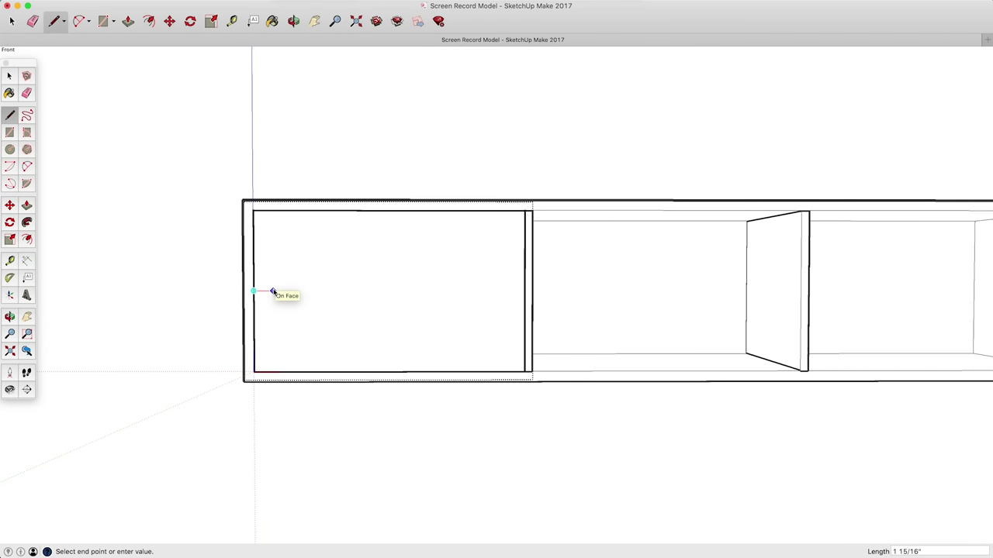
{"action": "left_click", "coordinate": [524, 291]}
Push/Pull the lower half of the divided door panel back 3/4" so only the upper half remains as a drawer front.
{"action": "middle_click_drag", "start_coordinate": [317, 295], "coordinate": [427, 357]}
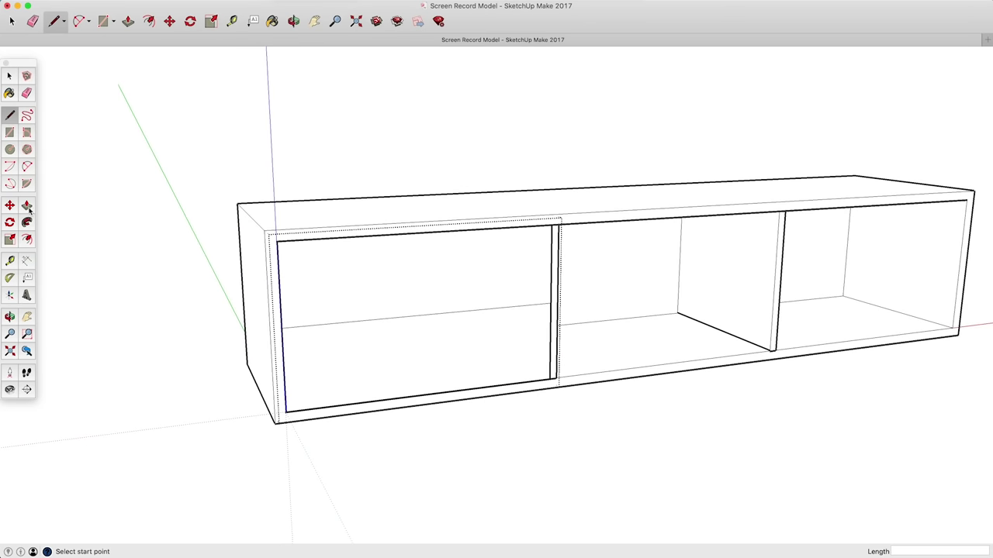
{"action": "key", "text": "p"}
{"action": "left_click", "coordinate": [504, 357]}
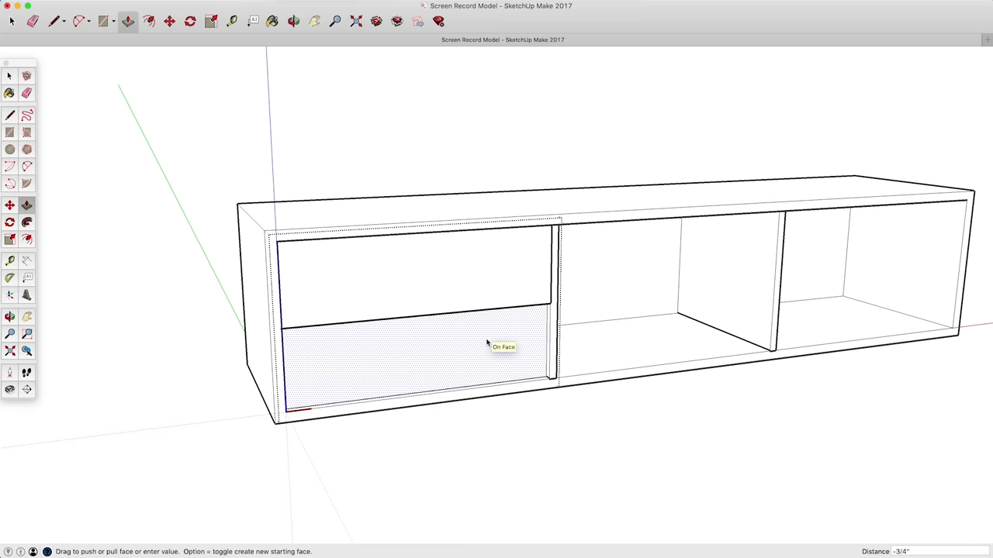
{"action": "left_click", "coordinate": [488, 343]}
{"action": "key", "text": "space"}
Copy the upper drawer front 8" straight down, from its top corner to its bottom corner, to fill the rest of the left opening.
{"action": "key", "text": "o"}
{"action": "left_click_drag", "start_coordinate": [505, 421], "coordinate": [262, 266]}
{"action": "key", "text": "space"}
{"action": "middle_click_drag", "start_coordinate": [261, 266], "coordinate": [91, 288]}
{"action": "scroll", "coordinate": [91, 288], "scroll_direction": "up", "scroll_amount": 3}
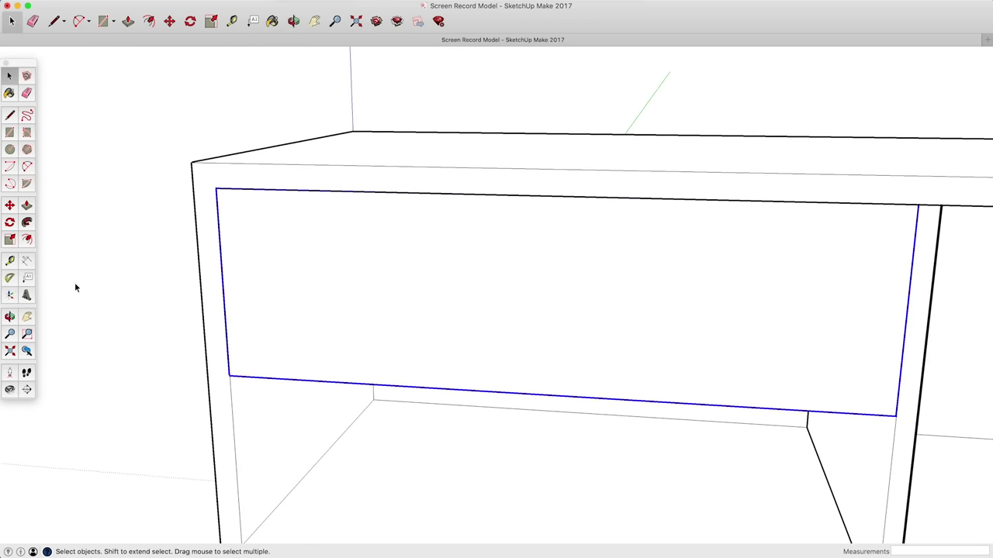
{"action": "left_click", "coordinate": [11, 206]}
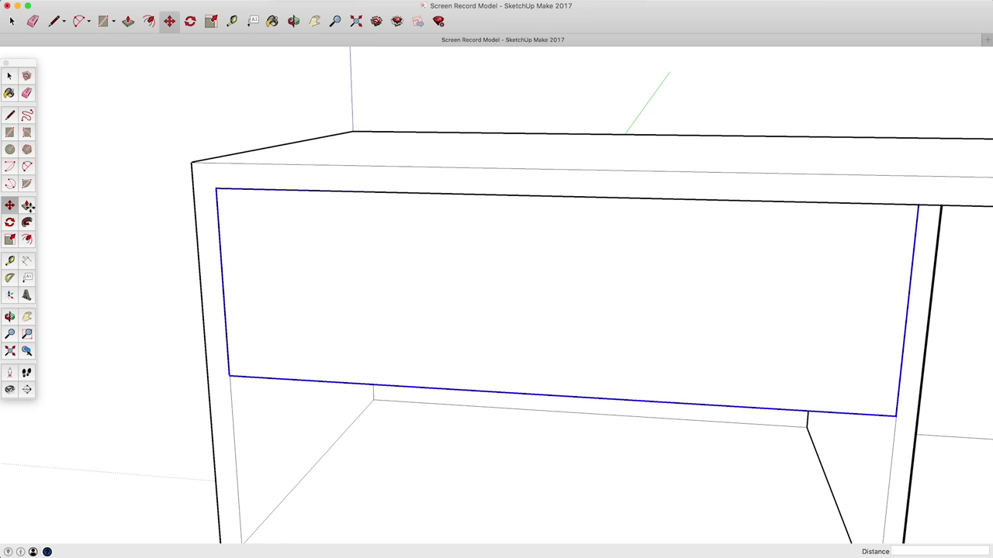
{"action": "left_click", "coordinate": [217, 190]}
{"action": "key", "text": "alt"}
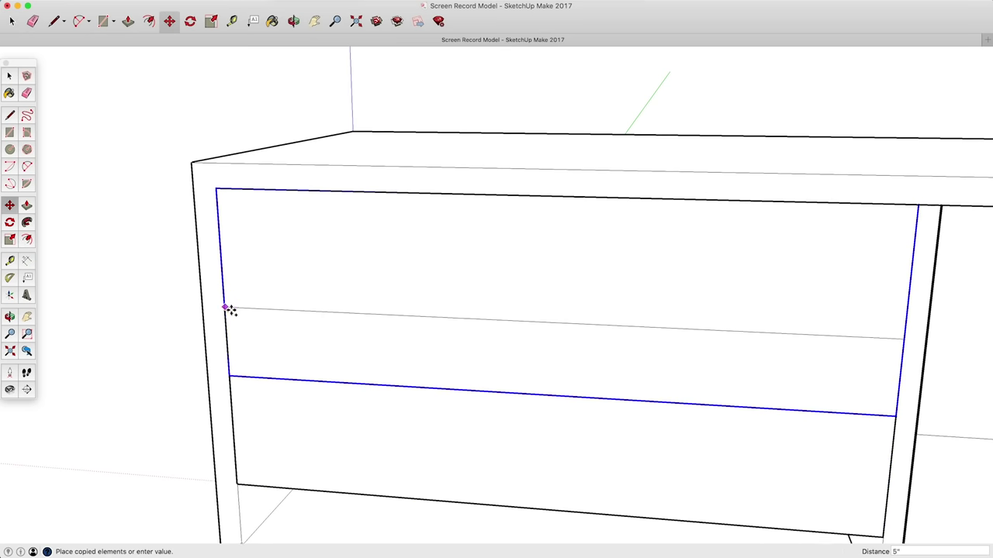
{"action": "left_click", "coordinate": [230, 376]}
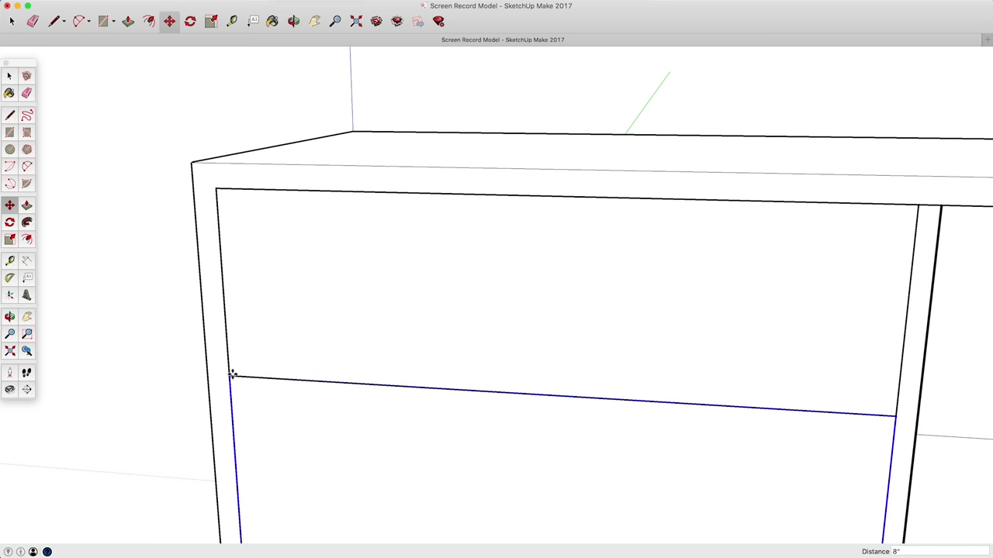
{"action": "key", "text": "space"}
{"action": "left_click", "coordinate": [124, 370]}
{"action": "scroll", "coordinate": [347, 419], "scroll_direction": "down", "scroll_amount": 5}
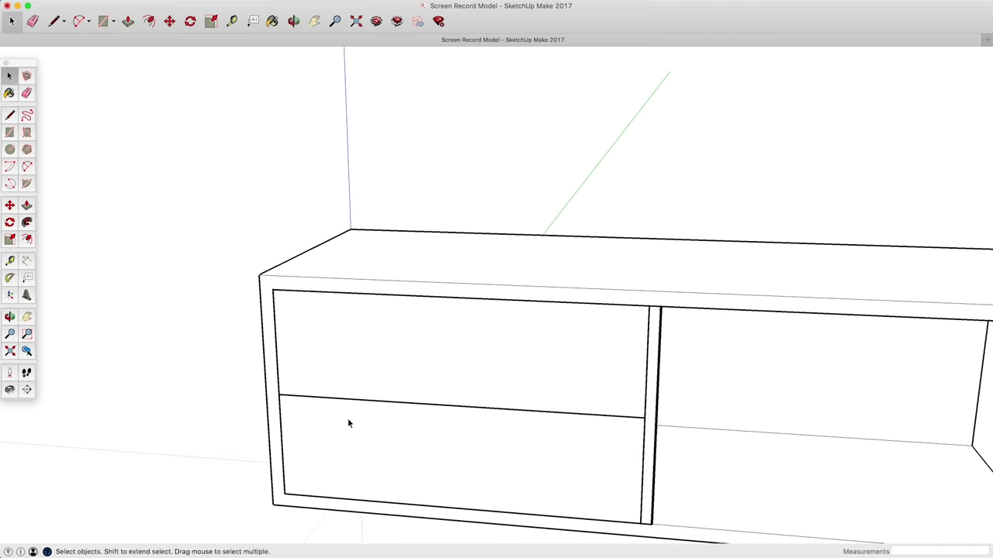
Open the upper drawer front for editing and draw three circles of different sizes on its face.
{"action": "middle_click_drag", "start_coordinate": [362, 425], "coordinate": [313, 270]}
{"action": "left_click", "coordinate": [290, 241]}
{"action": "double_click", "coordinate": [288, 239]}
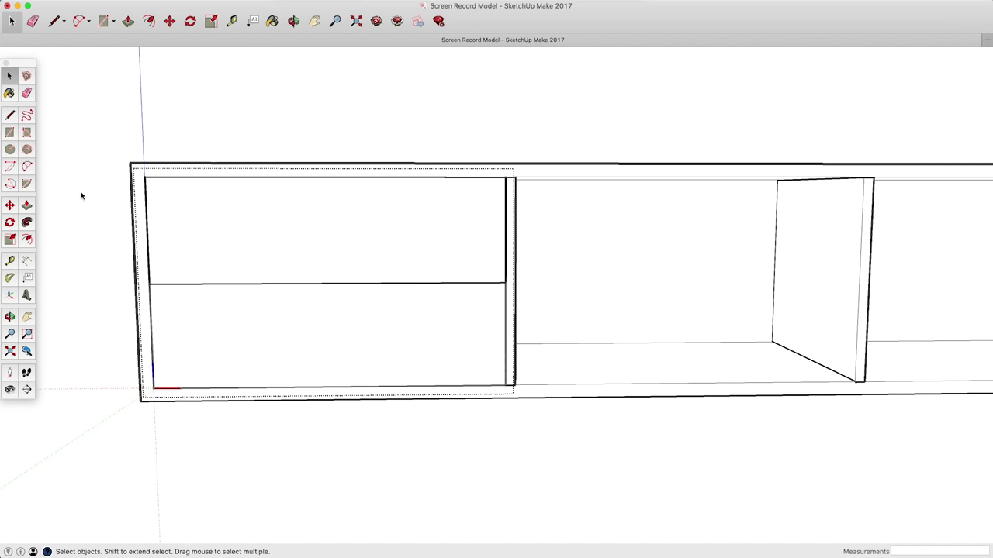
{"action": "left_click", "coordinate": [10, 149]}
{"action": "left_click", "coordinate": [196, 215]}
{"action": "left_click", "coordinate": [209, 234]}
{"action": "left_click", "coordinate": [383, 231]}
{"action": "left_click", "coordinate": [413, 249]}
{"action": "left_click", "coordinate": [463, 226]}
{"action": "left_click", "coordinate": [454, 252]}
{"action": "key", "text": "space"}
{"action": "left_click", "coordinate": [441, 121]}
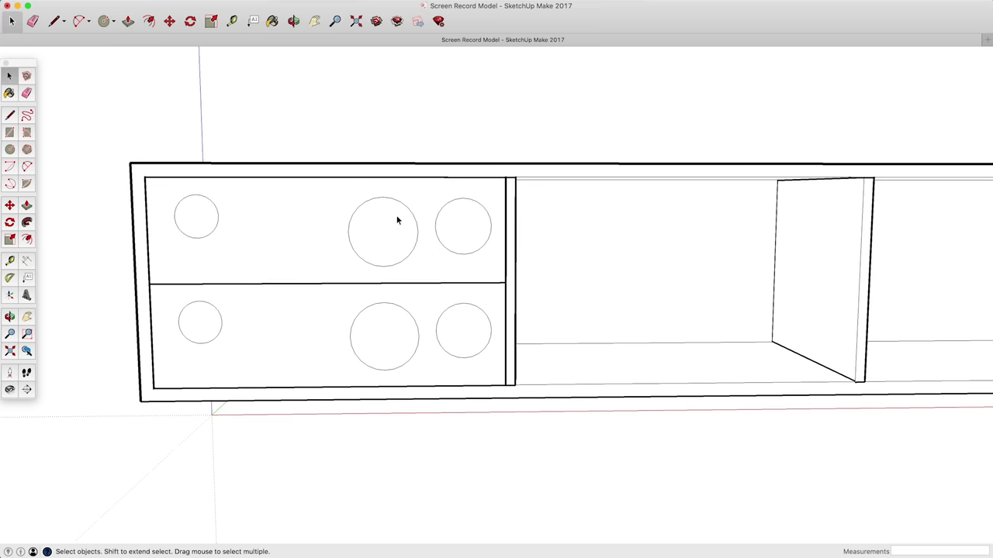
Undo the three circles on the drawer fronts and leave component editing.
{"action": "middle_click_drag", "start_coordinate": [388, 281], "coordinate": [301, 316]}
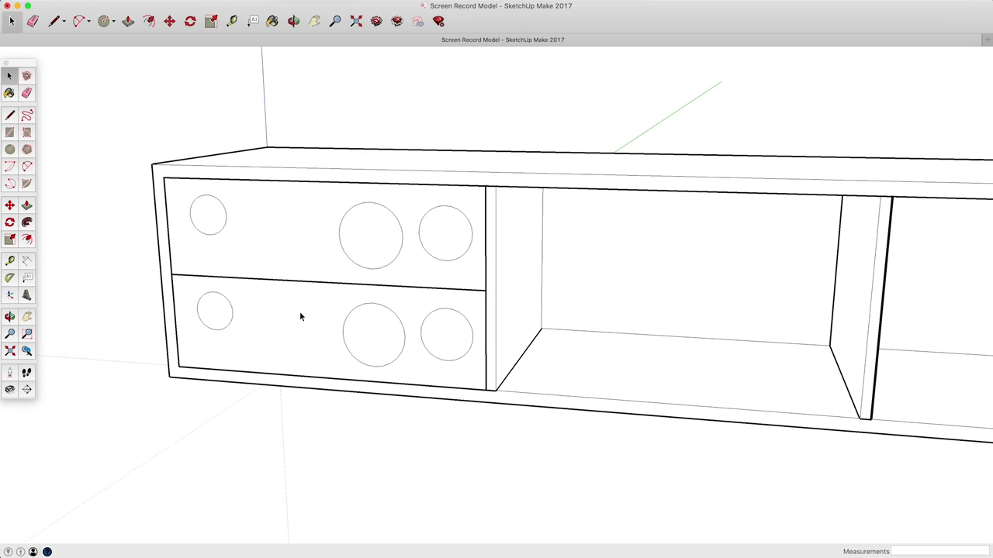
{"action": "double_click", "coordinate": [301, 316]}
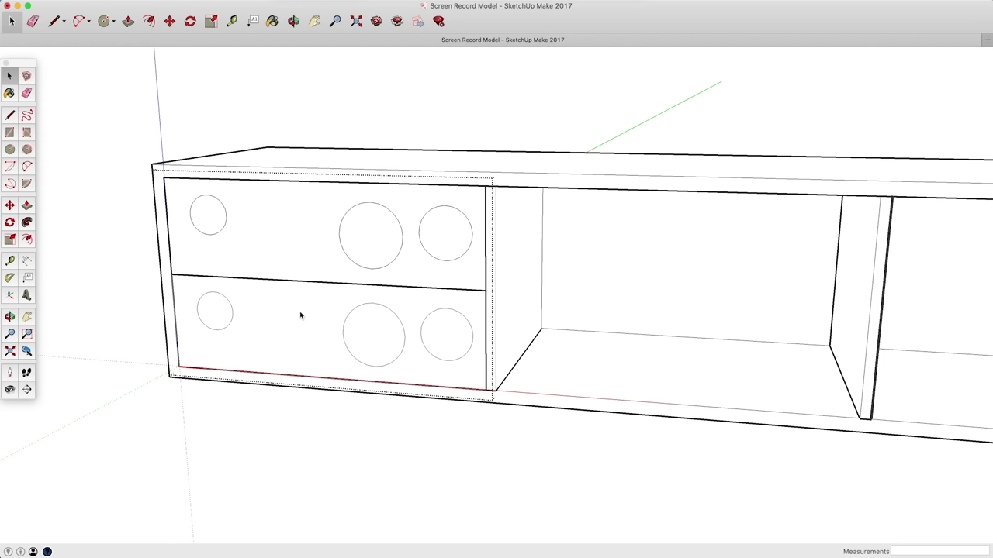
{"action": "key", "text": "super+z"}
{"action": "key", "text": "super+z"}
{"action": "key", "text": "super+z"}
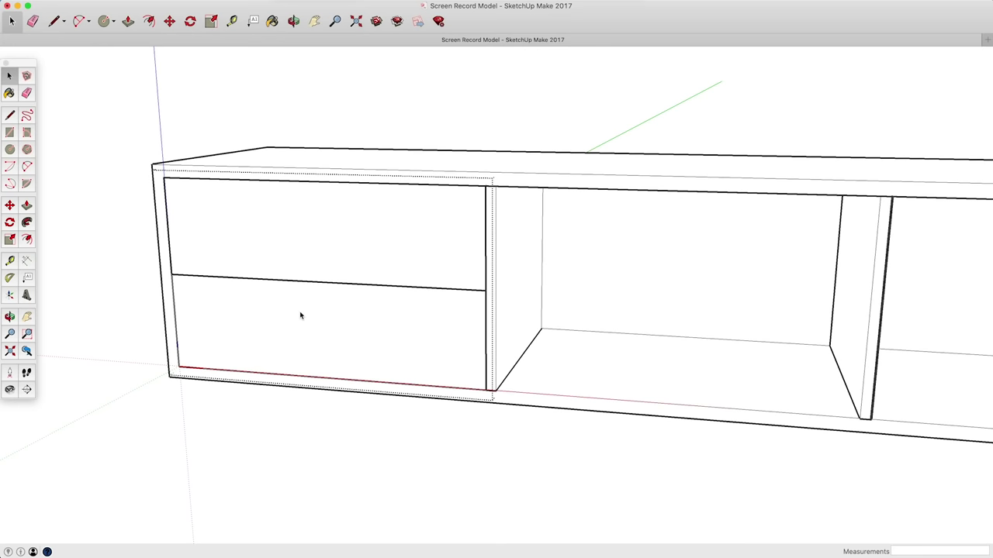
{"action": "left_click", "coordinate": [226, 115]}
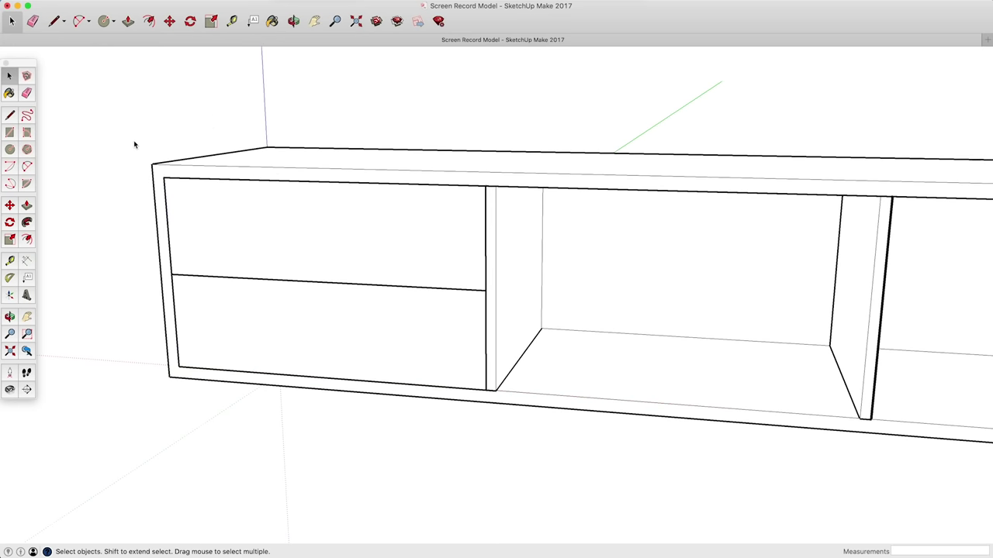
Explode the lower drawer front component and clear the selection.
{"action": "right_click", "coordinate": [237, 310]}
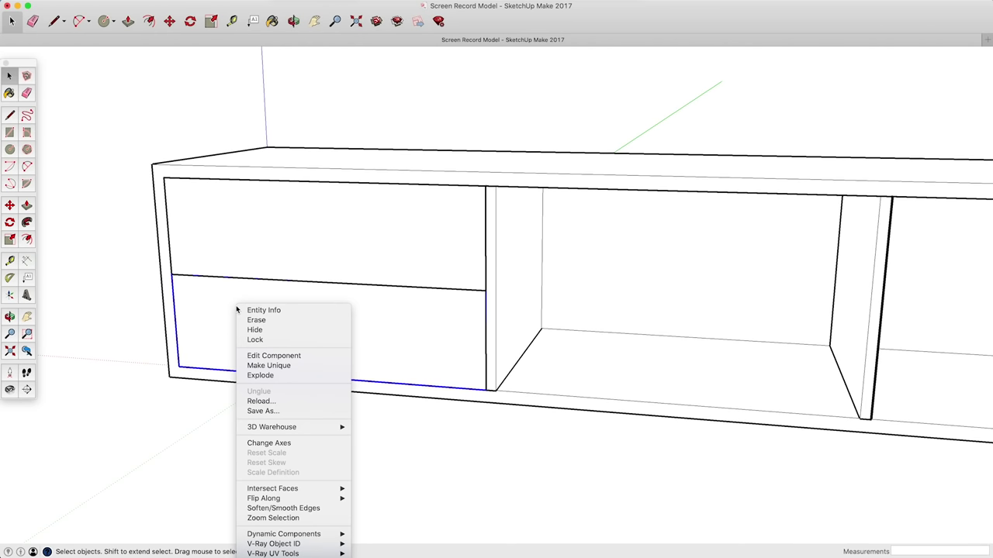
{"action": "left_click", "coordinate": [272, 377]}
{"action": "left_click", "coordinate": [270, 449]}
Draw a test circle on the upper drawer front inside its component, and undo it.
{"action": "double_click", "coordinate": [292, 256]}
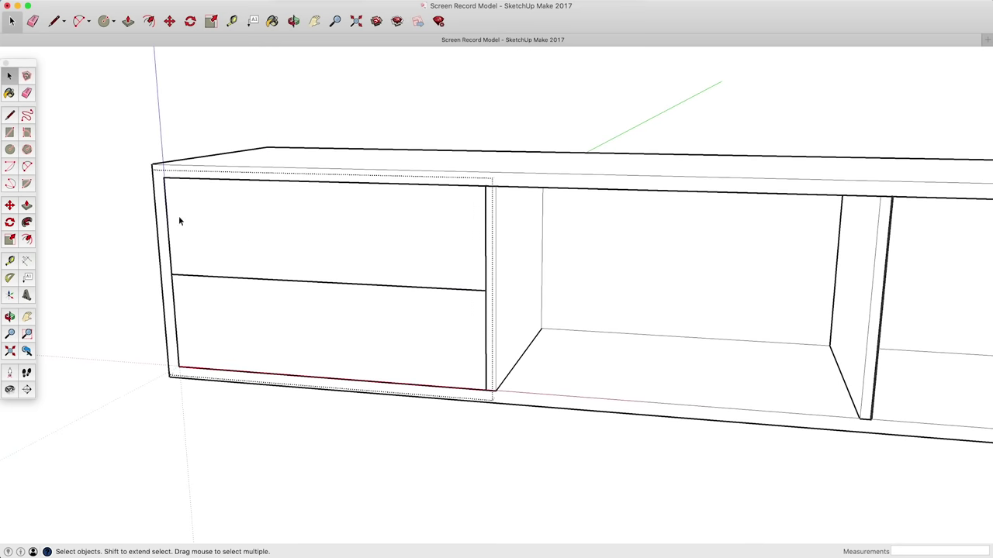
{"action": "left_click", "coordinate": [9, 149]}
{"action": "left_click", "coordinate": [248, 223]}
{"action": "left_click", "coordinate": [276, 224]}
{"action": "key", "text": "space"}
{"action": "left_click", "coordinate": [256, 102]}
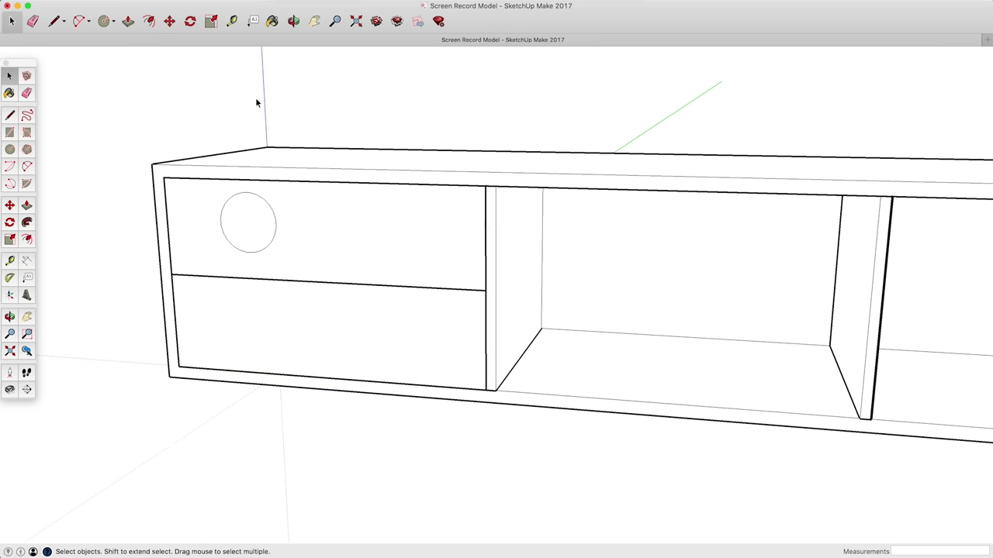
{"action": "key", "text": "super+z"}
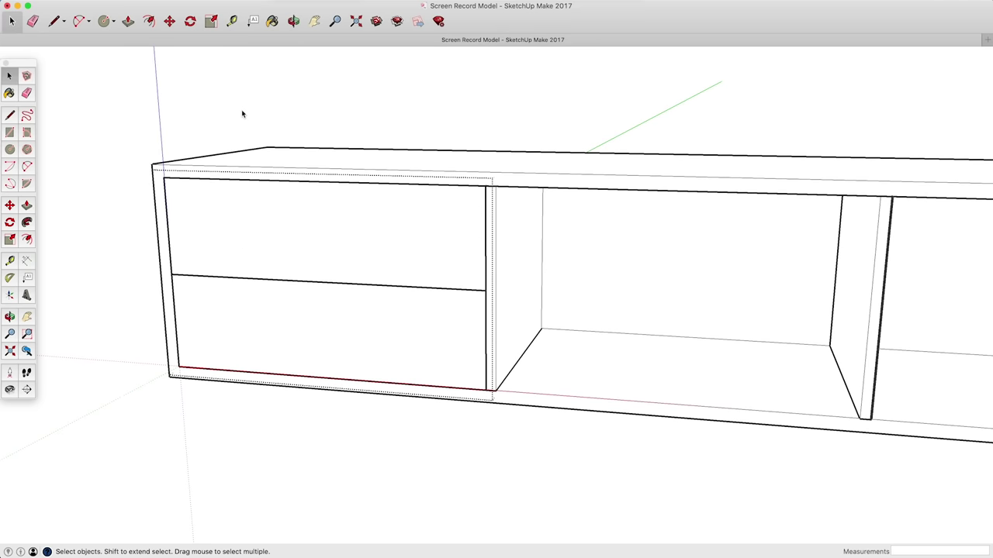
Select the lower drawer front and make it a unique component, independent of the upper one.
{"action": "left_click", "coordinate": [243, 308]}
{"action": "left_click", "coordinate": [241, 302], "text": "shift"}
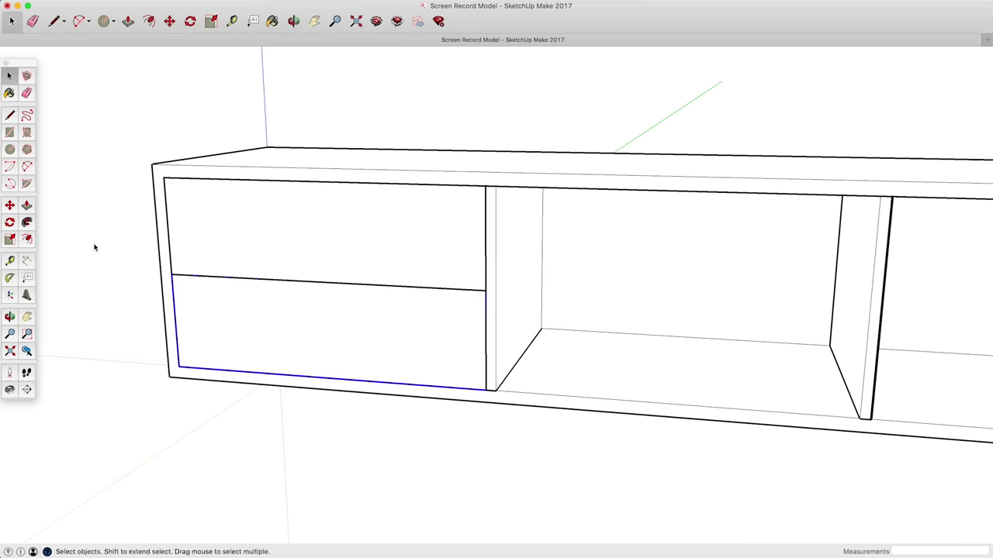
{"action": "right_click", "coordinate": [249, 307]}
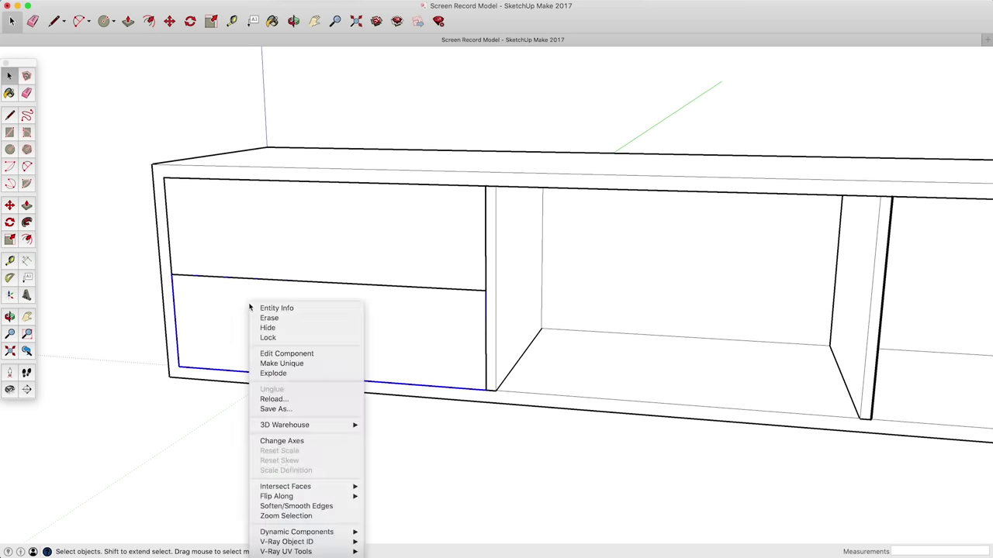
{"action": "left_click", "coordinate": [278, 364]}
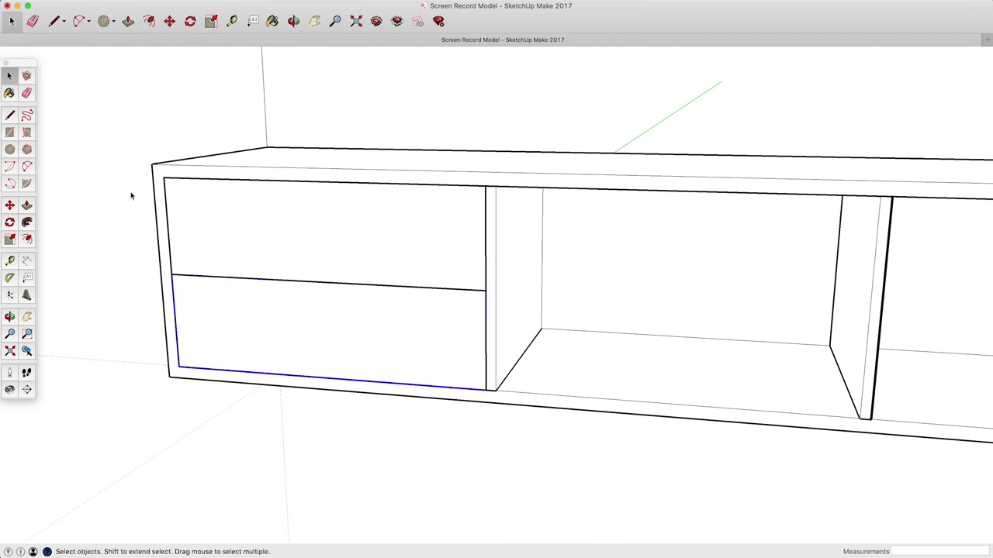
Edit the upper drawer front and draw a circle near the left end of its face.
{"action": "double_click", "coordinate": [249, 238]}
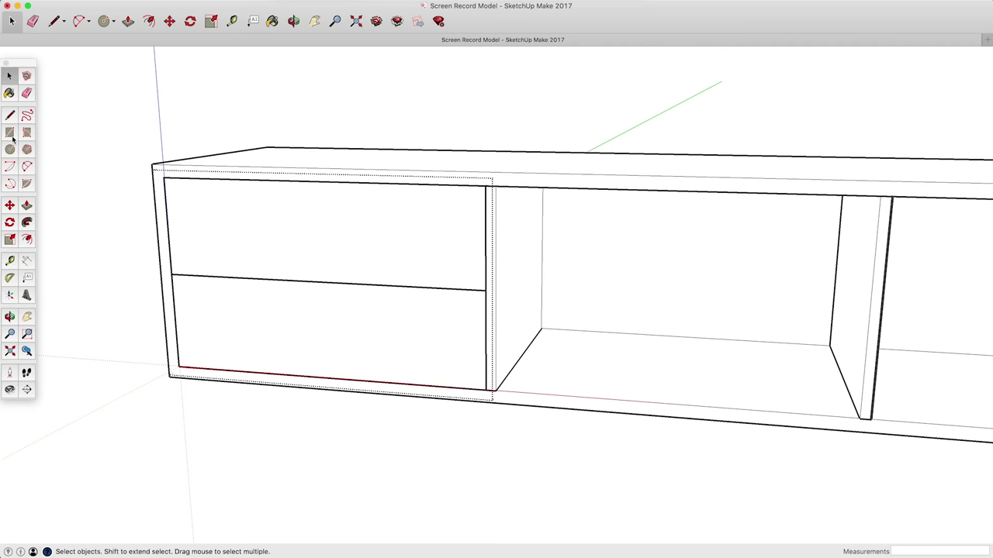
{"action": "left_click", "coordinate": [9, 148]}
{"action": "left_click", "coordinate": [230, 205]}
{"action": "left_click", "coordinate": [261, 224]}
{"action": "key", "text": "space"}
{"action": "left_click", "coordinate": [426, 125]}
Undo the circle on the upper drawer front, and redo the one change undone too many.
{"action": "key", "text": "super+z"}
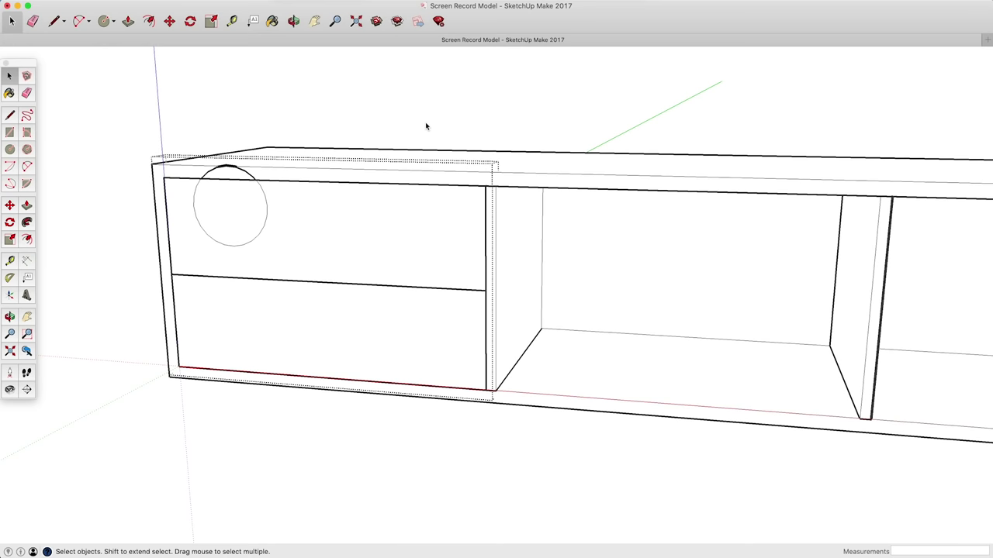
{"action": "key", "text": "super+z"}
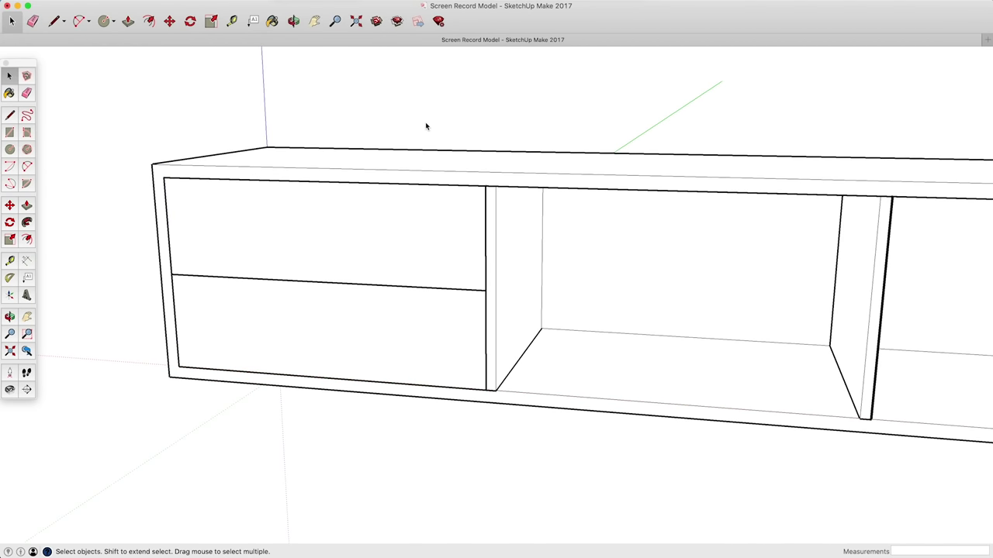
{"action": "key", "text": "super+z"}
{"action": "key", "text": "super+shift+z"}
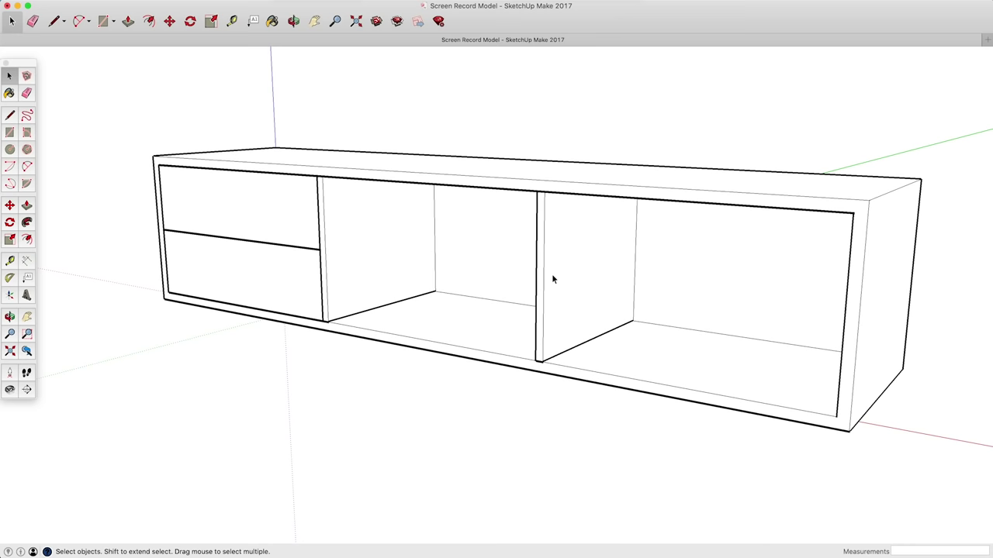
{"action": "double_click", "coordinate": [552, 280]}
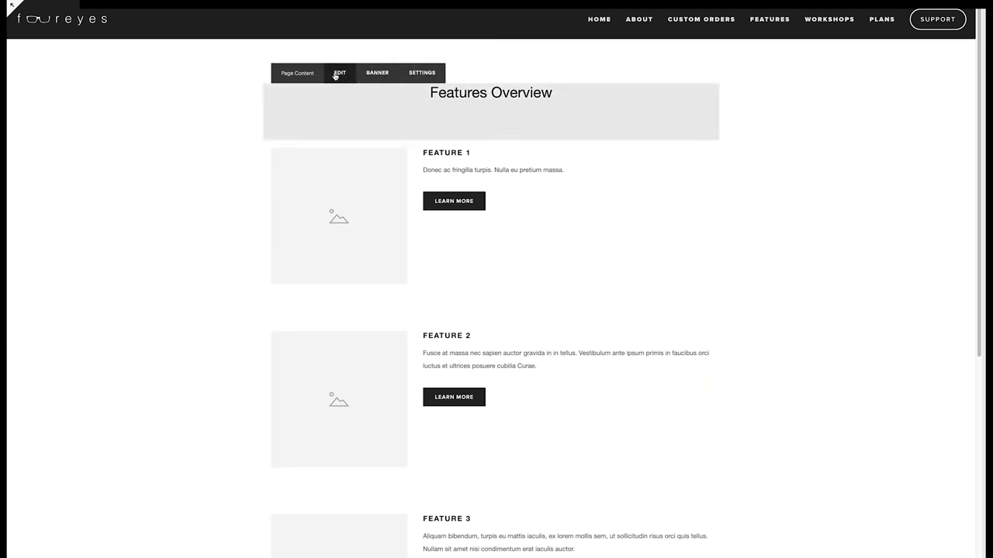
In the website editor, title the page "Woodworking Plans" and its three features "SEVOTTO DRESSER", "CECE ROCKING CHAIR" and "THE DESQUIRE DESK".
{"action": "left_click", "coordinate": [377, 71]}
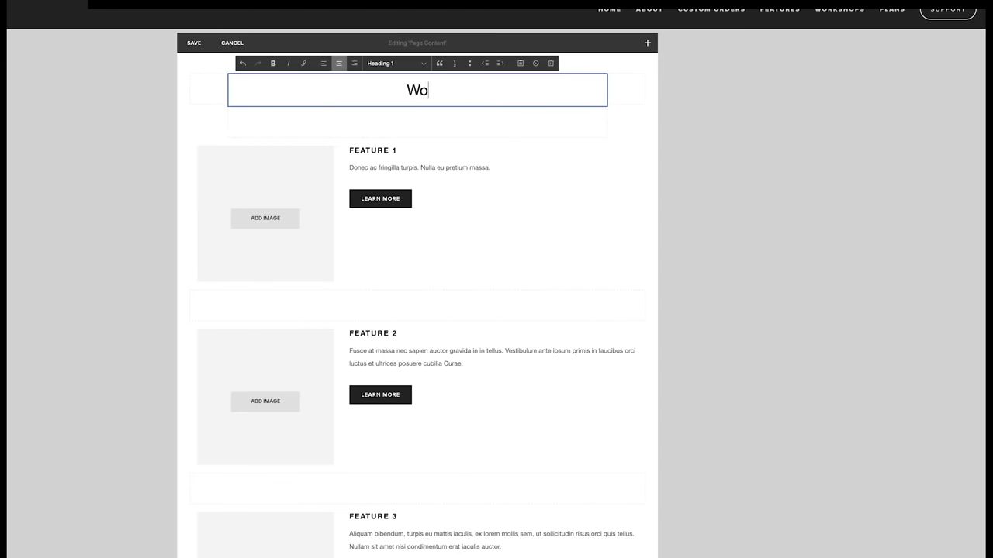
{"action": "triple_click", "coordinate": [373, 150]}
{"action": "type", "text": "SEVOTTO DRESSER"}
{"action": "triple_click", "coordinate": [377, 334]}
{"action": "type", "text": "CECE ROCKING CHAIR"}
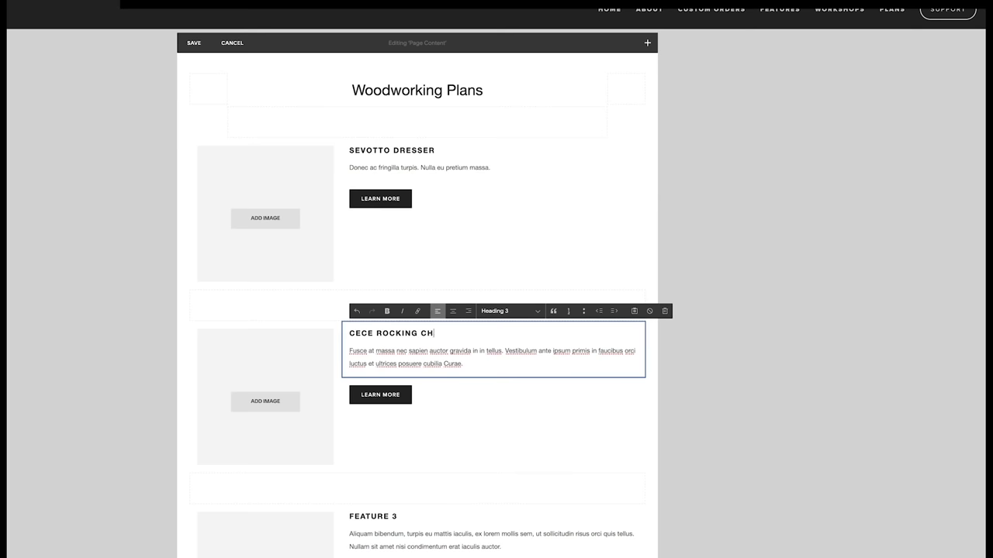
{"action": "triple_click", "coordinate": [373, 516]}
{"action": "type", "text": "DESQUIRE DESK"}
{"action": "key", "text": "Home"}
{"action": "type", "text": "THE"}
Replace the Sevotto Dresser's placeholder text with a description of its skill-building value, case work, drawers, doors and customization options.
{"action": "type", "text": "Dresser is a great skill builder"}
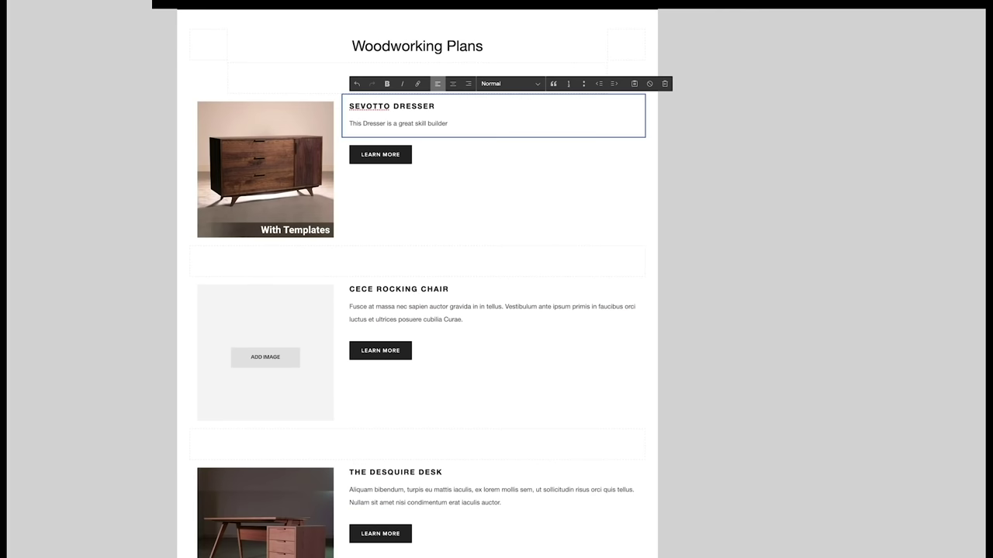
{"action": "type", "text": ". You'll learn about case work, building drawers, building doors and more. The piece also has plenty of opportunity for you to customize things like the style of base you use, the material you feat"}
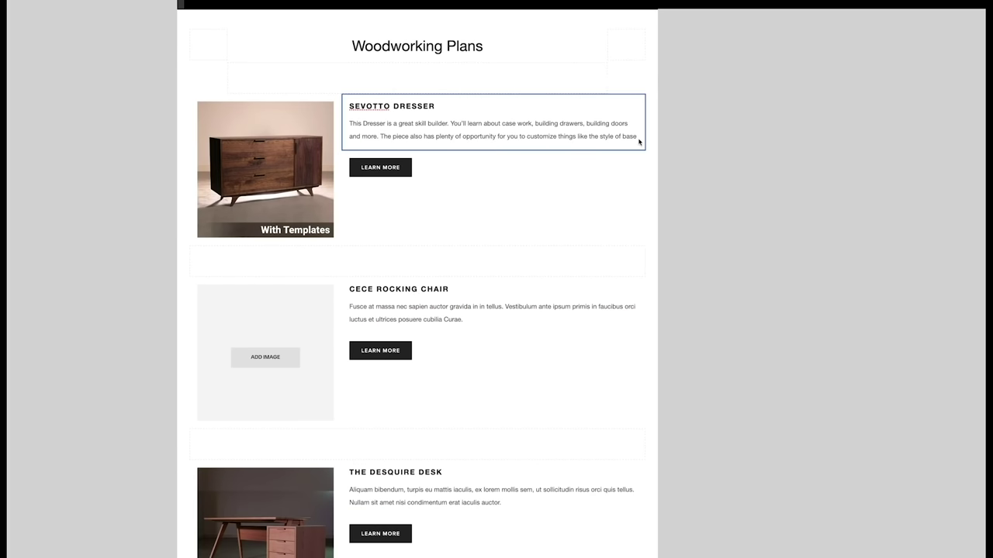
Replace the Cece Rocking Chair's placeholder text with a description saying it isn't an easy build but the plans provide all needed detail.
{"action": "triple_click", "coordinate": [491, 313]}
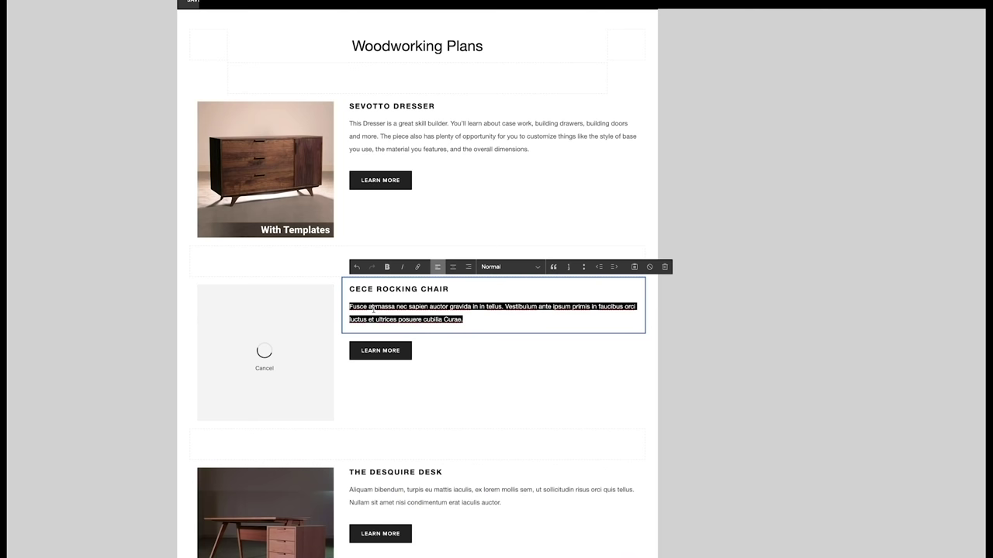
{"action": "type", "text": "The Cece rocking chair isn't an easy build...but nothing worth doing is easy"}
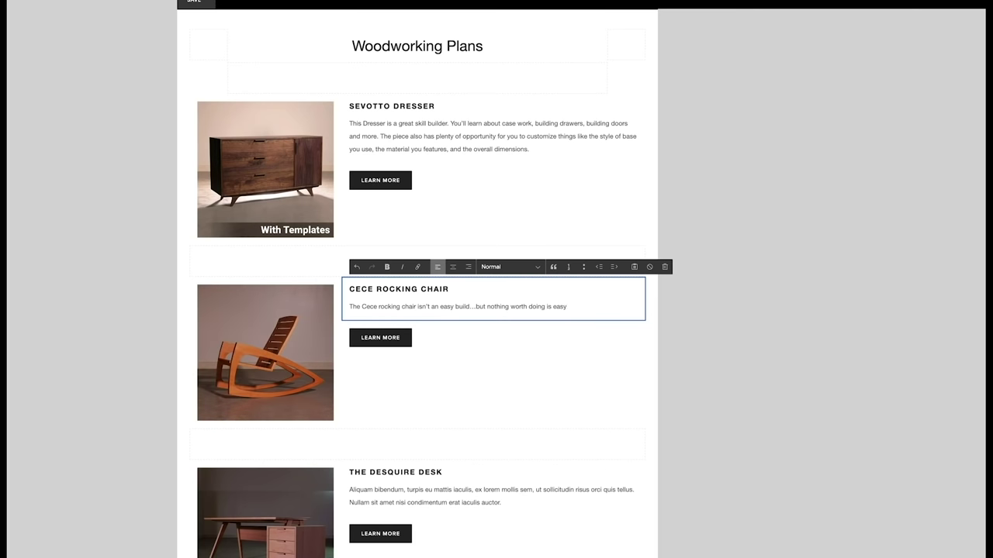
{"action": "type", "text": ". That said, we orovide you with all the detail you'll need to put it together regardless of your skill level."}
Replace the Desquire Desk's placeholder text with a description about working from home and build options for different needs and skill levels, and save the page.
{"action": "triple_click", "coordinate": [492, 496]}
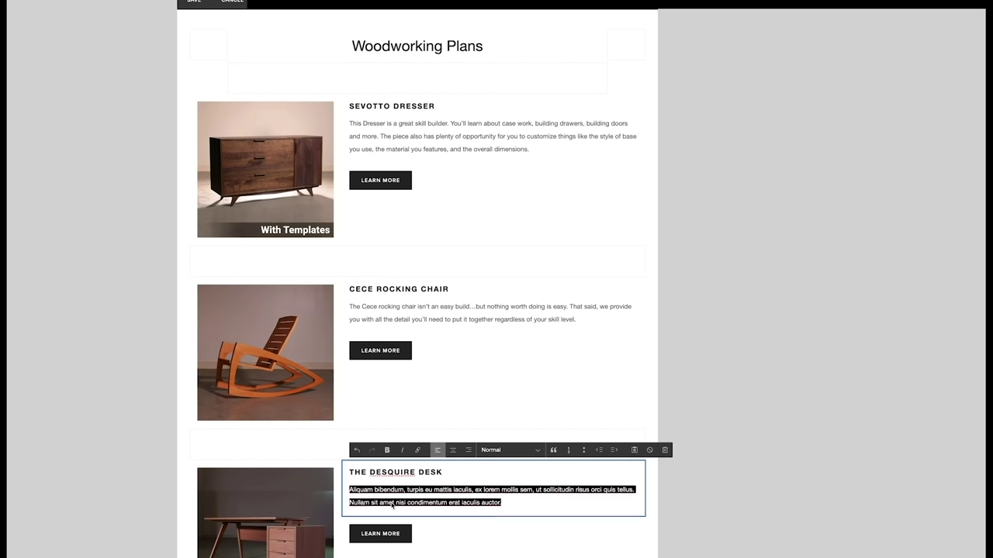
{"action": "type", "text": "This is the perfect desk at the perfect time. Esp"}
{"action": "key", "text": "BackSpace"}
{"action": "key", "text": "BackSpace"}
{"action": "key", "text": "BackSpace"}
{"action": "type", "text": "With so many people working from home...wouldn't you love to have a piece that looks great and fits all of your needs"}
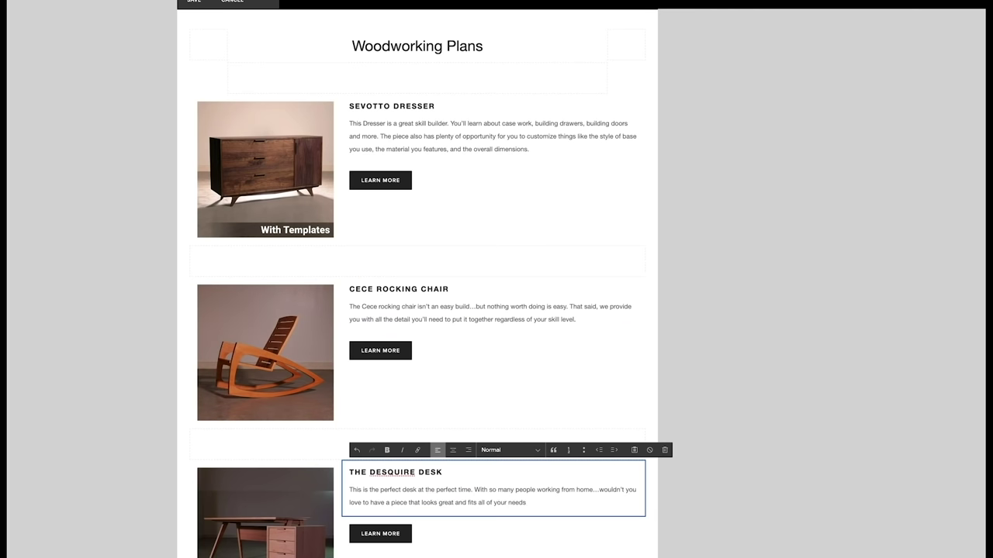
{"action": "type", "text": "! Just like most of our plans, we provide options for how you can put this piece together to accommodate your needs and builders of many different skill levels."}
{"action": "left_click", "coordinate": [842, 208]}
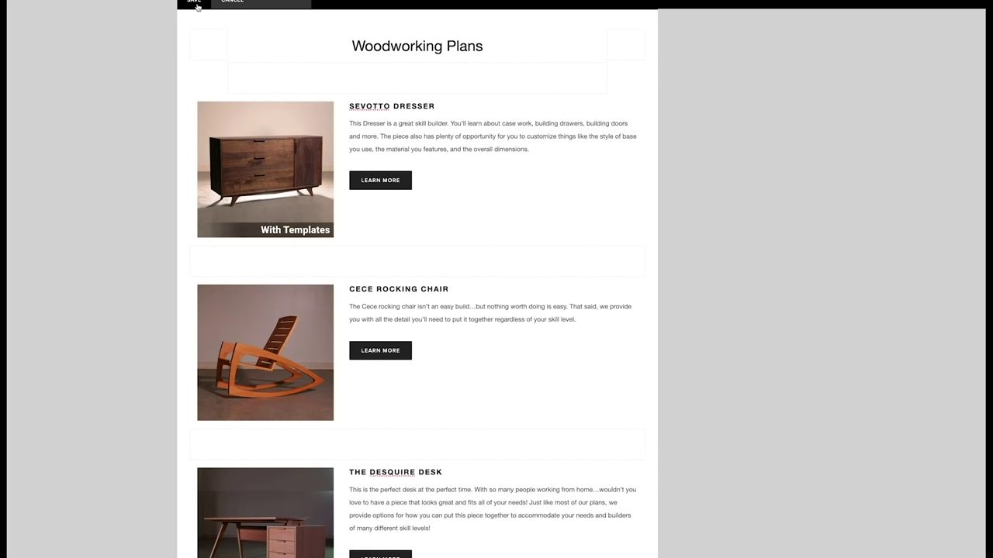
Review the saved Woodworking Plans page, preview it in the tablet and phone layouts, and return to the desktop layout.
{"action": "scroll", "coordinate": [869, 281], "scroll_direction": "down", "scroll_amount": 5}
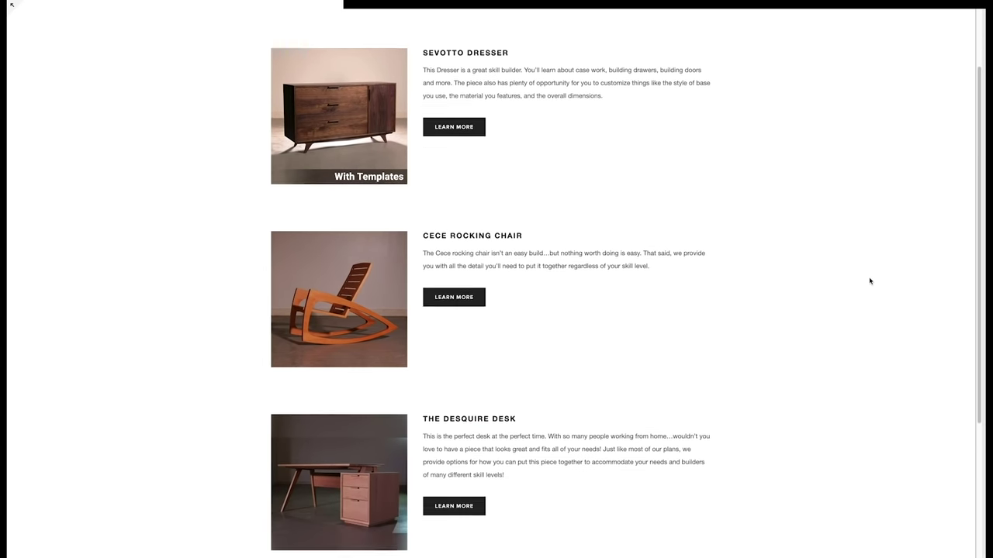
{"action": "scroll", "coordinate": [870, 281], "scroll_direction": "up", "scroll_amount": 4}
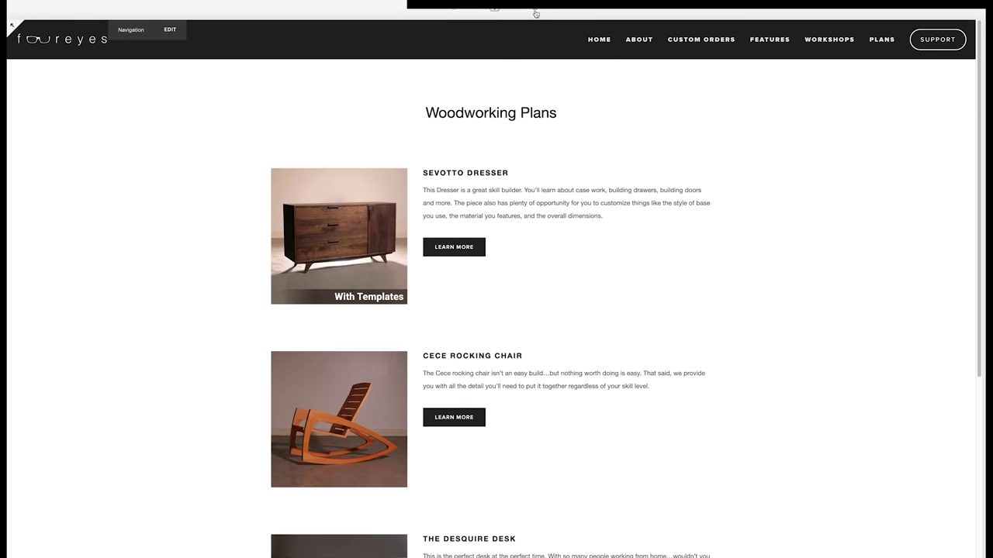
{"action": "left_click", "coordinate": [495, 9]}
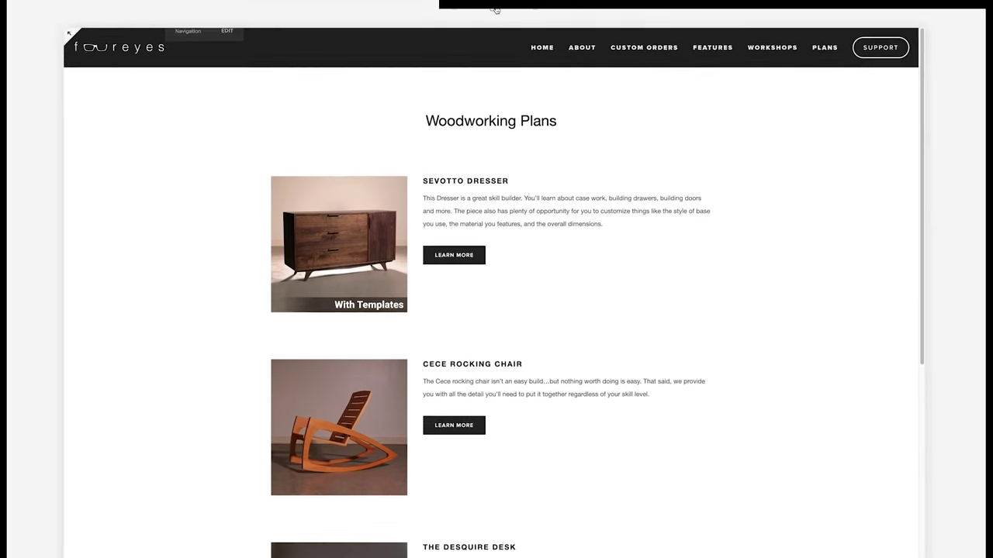
{"action": "left_click", "coordinate": [455, 6]}
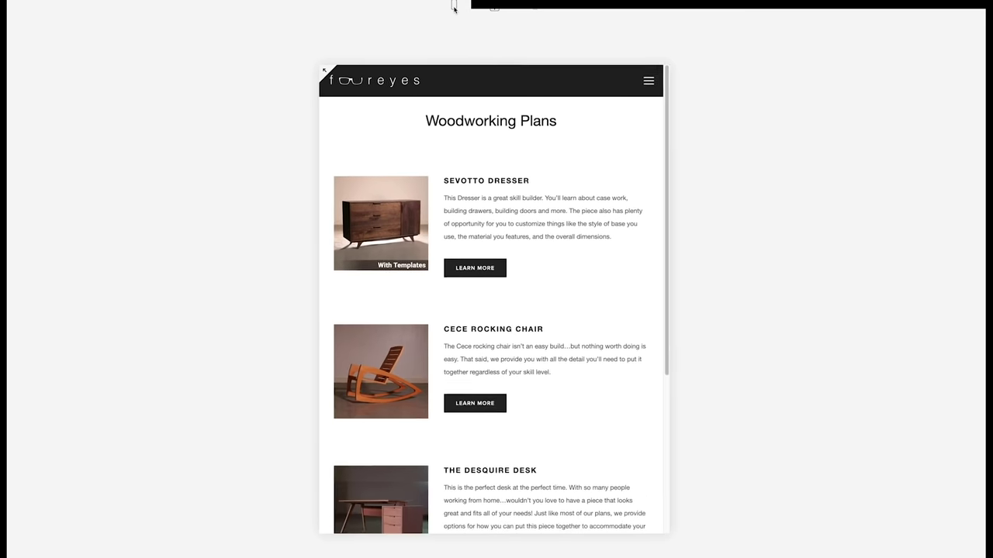
{"action": "mouse_move", "coordinate": [580, 190]}
{"action": "mouse_move", "coordinate": [577, 190]}
{"action": "left_mouse_down"}
{"action": "mouse_move", "coordinate": [583, 417]}
{"action": "mouse_move", "coordinate": [592, 187]}
{"action": "left_mouse_up"}
{"action": "left_click", "coordinate": [495, 9]}
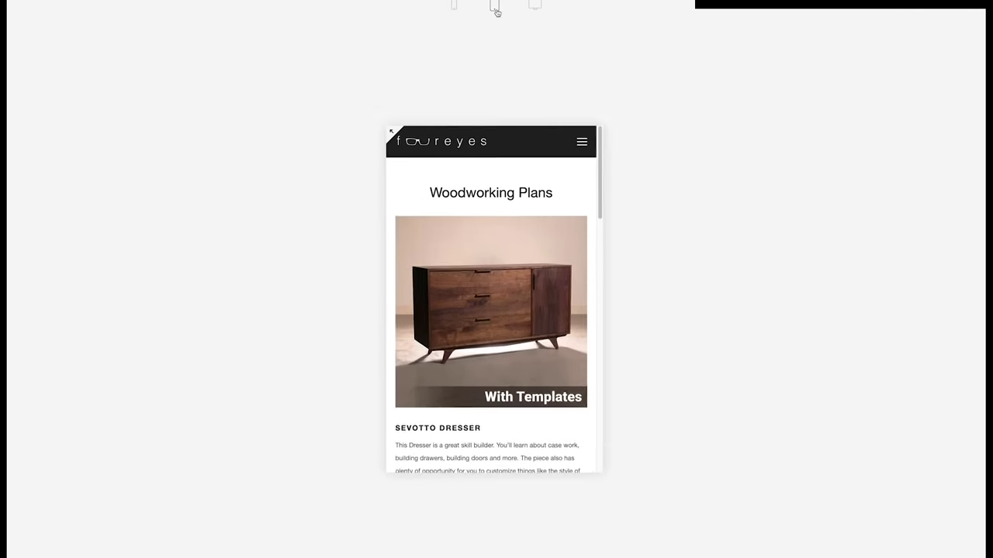
{"action": "left_click", "coordinate": [535, 6]}
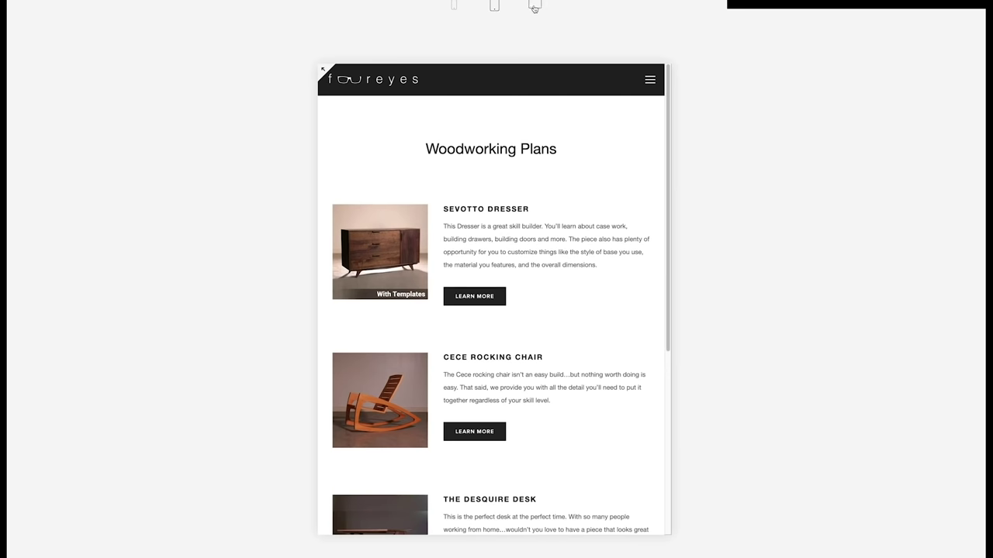
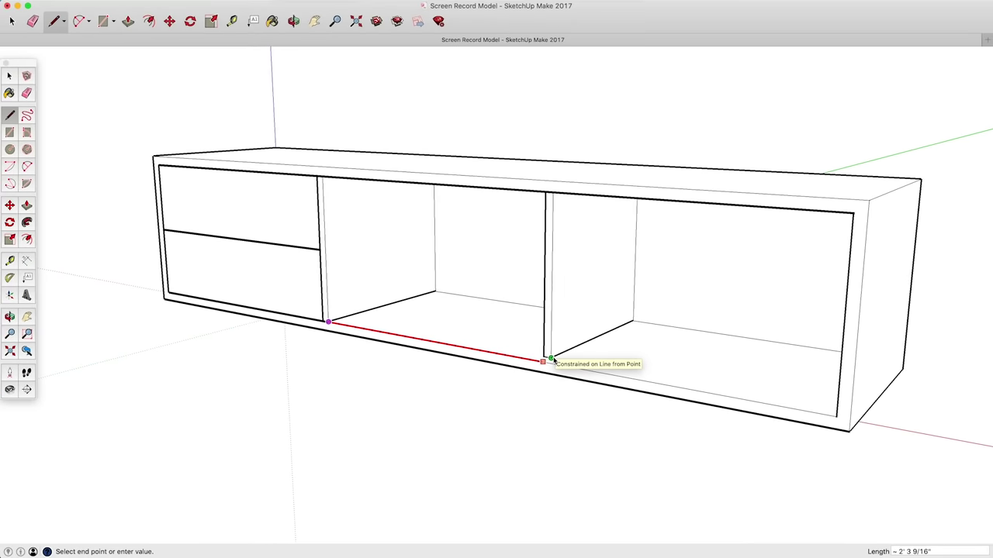
In SketchUp, draw the remaining outline of a door face covering the middle opening and the front edge of its right divider.
{"action": "left_click", "coordinate": [542, 360]}
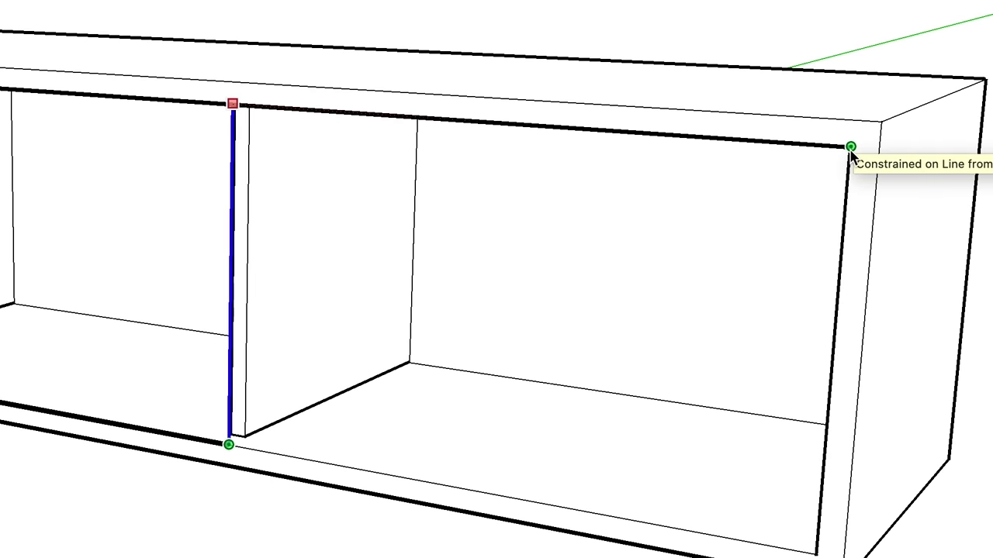
{"action": "left_click", "coordinate": [851, 147]}
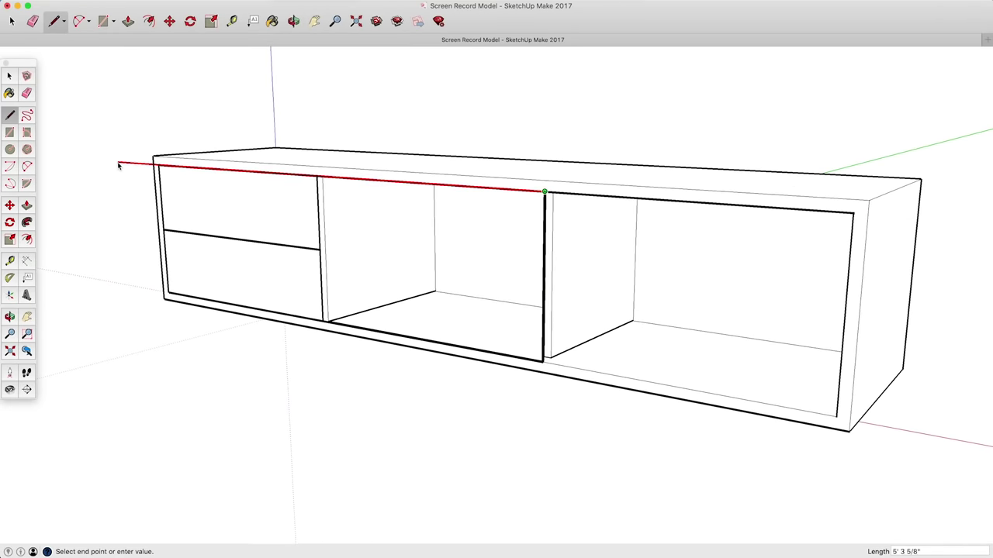
{"action": "left_click", "coordinate": [323, 178]}
{"action": "left_click", "coordinate": [327, 320]}
Push/Pull the middle door face into a solid panel, select the whole door and make it a component.
{"action": "left_click", "coordinate": [28, 206]}
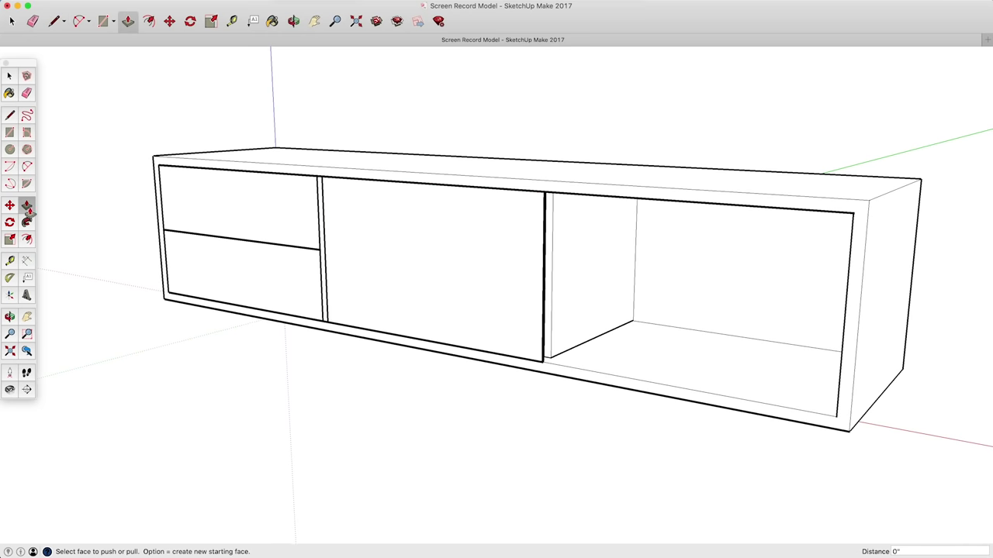
{"action": "left_click", "coordinate": [538, 350]}
{"action": "left_click", "coordinate": [535, 347]}
{"action": "key", "text": "space"}
{"action": "triple_click", "coordinate": [512, 272]}
{"action": "key", "text": "g"}
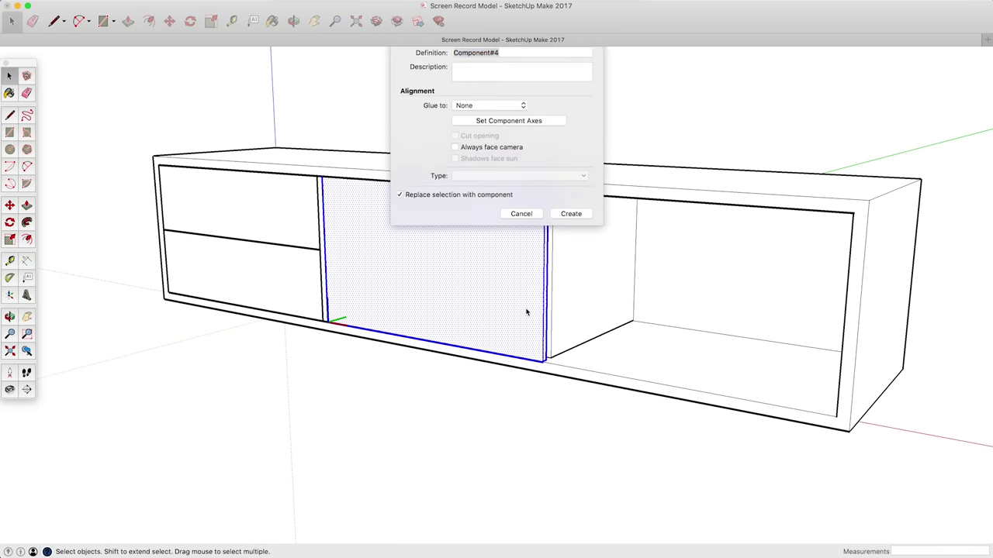
{"action": "key", "text": "Return"}
Move the middle door 0.5 inch back into the cabinet along the green axis.
{"action": "key", "text": "m"}
{"action": "middle_click_drag", "start_coordinate": [119, 240], "coordinate": [422, 382]}
{"action": "scroll", "coordinate": [512, 394], "scroll_direction": "up", "scroll_amount": 10}
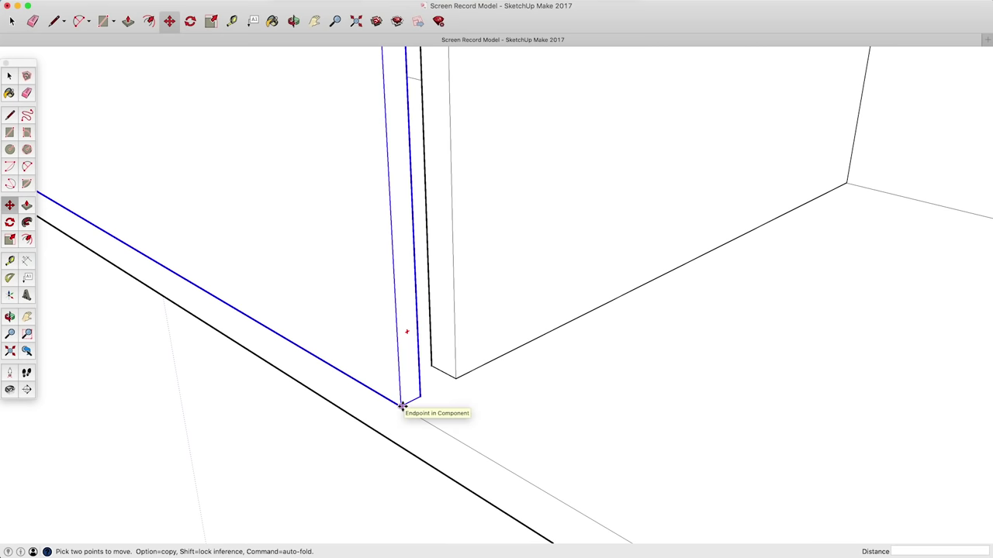
{"action": "left_click", "coordinate": [402, 405]}
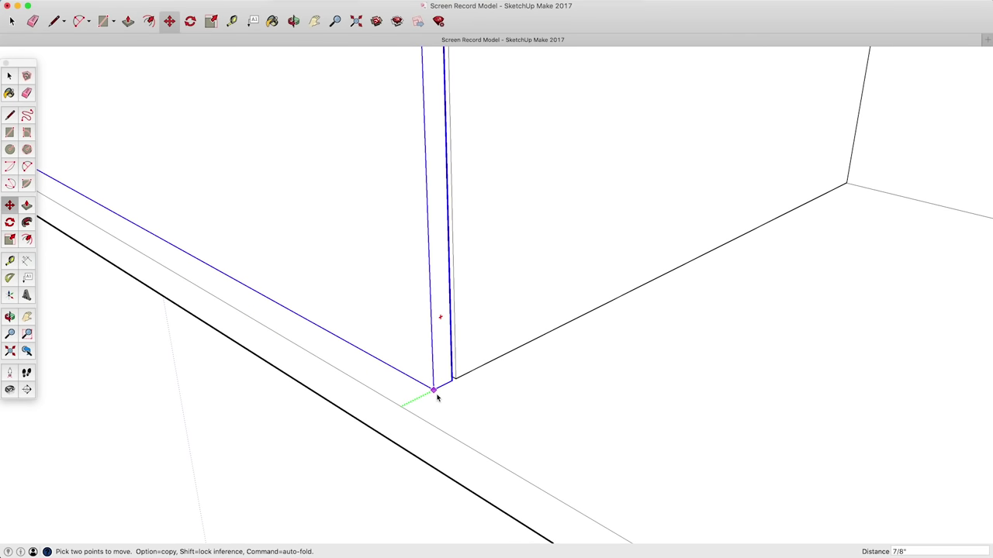
{"action": "left_click", "coordinate": [427, 399]}
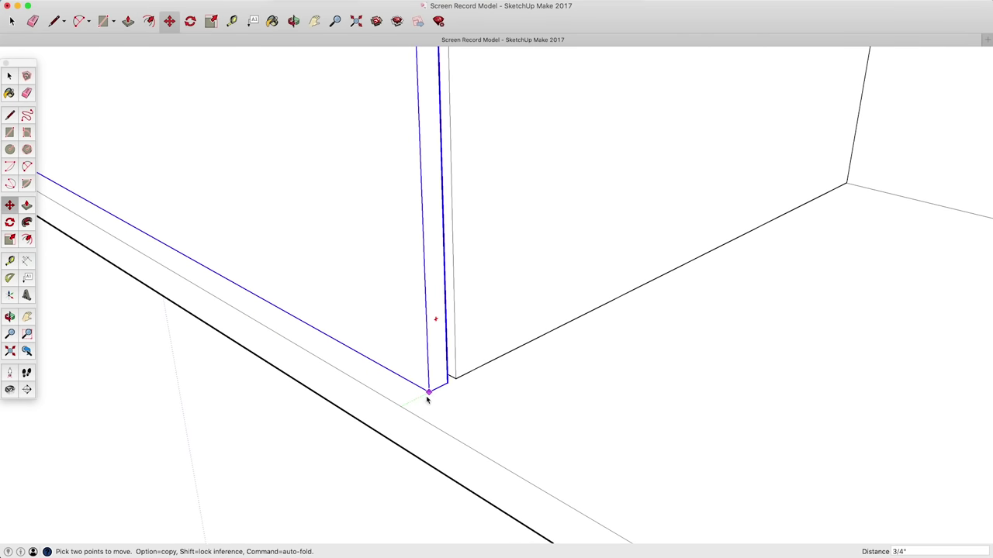
{"action": "type", "text": ".5"}
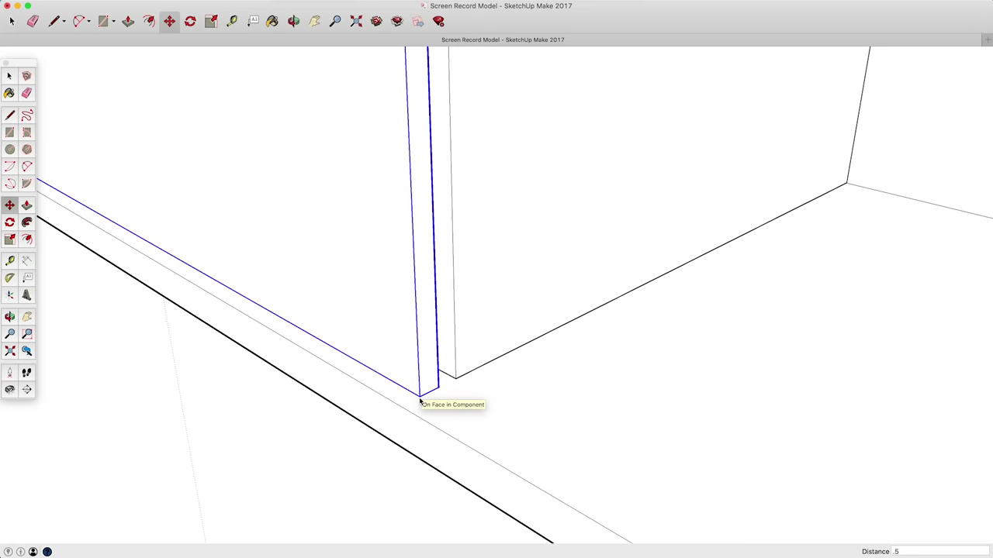
{"action": "key", "text": "Return"}
Copy the middle door 0.75 inch straight back to make a second sliding door behind it.
{"action": "left_click", "coordinate": [420, 398]}
{"action": "key", "text": "alt"}
{"action": "type", "text": ".75"}
{"action": "key", "text": "Return"}
{"action": "key", "text": "space"}
Edit the right divider and push its front face back so it sits just behind the rear door.
{"action": "left_click", "coordinate": [470, 317]}
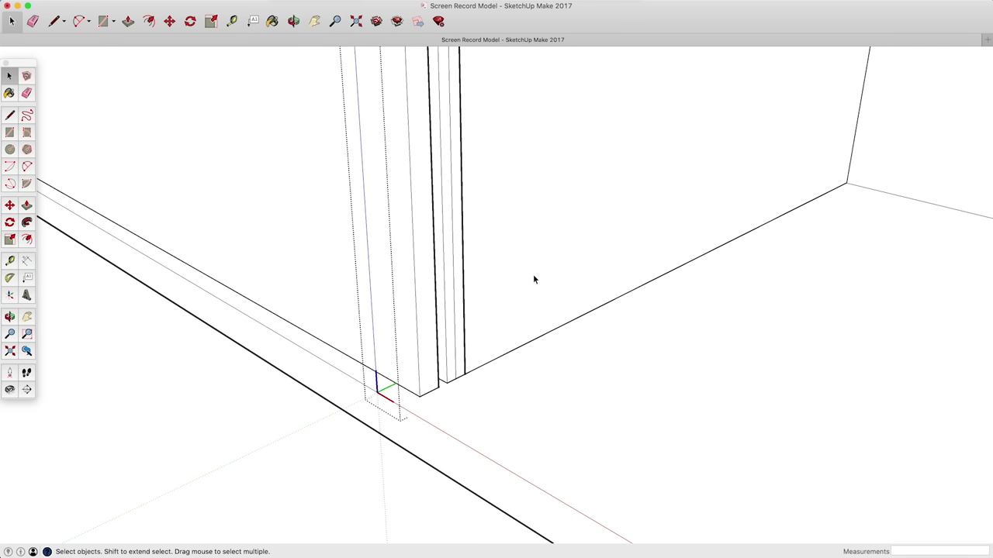
{"action": "key", "text": "p"}
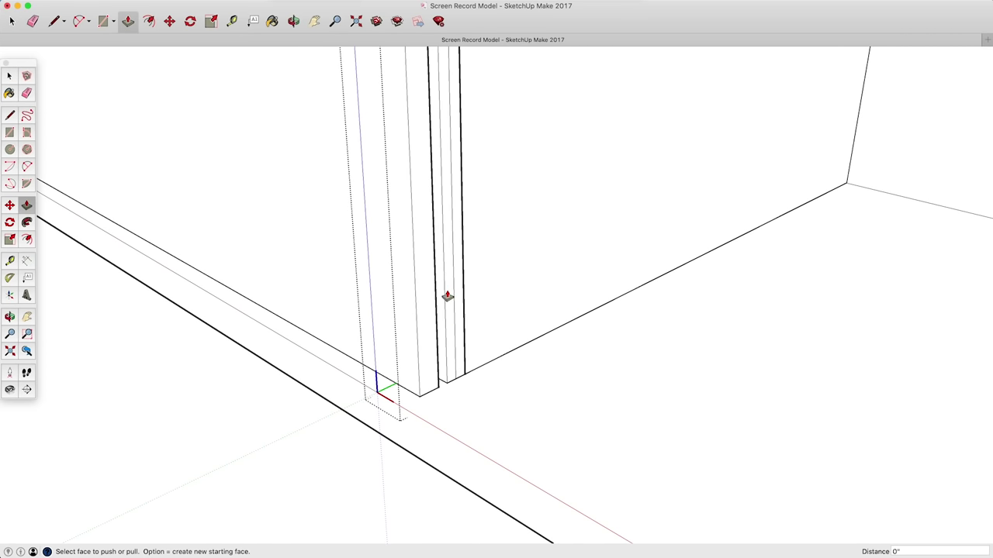
{"action": "left_click", "coordinate": [448, 296]}
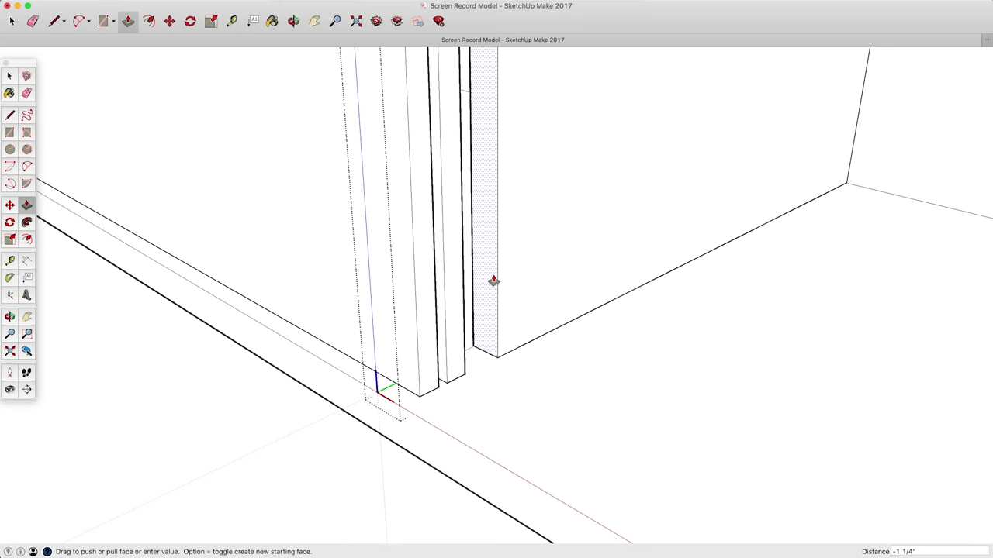
{"action": "left_click", "coordinate": [466, 378]}
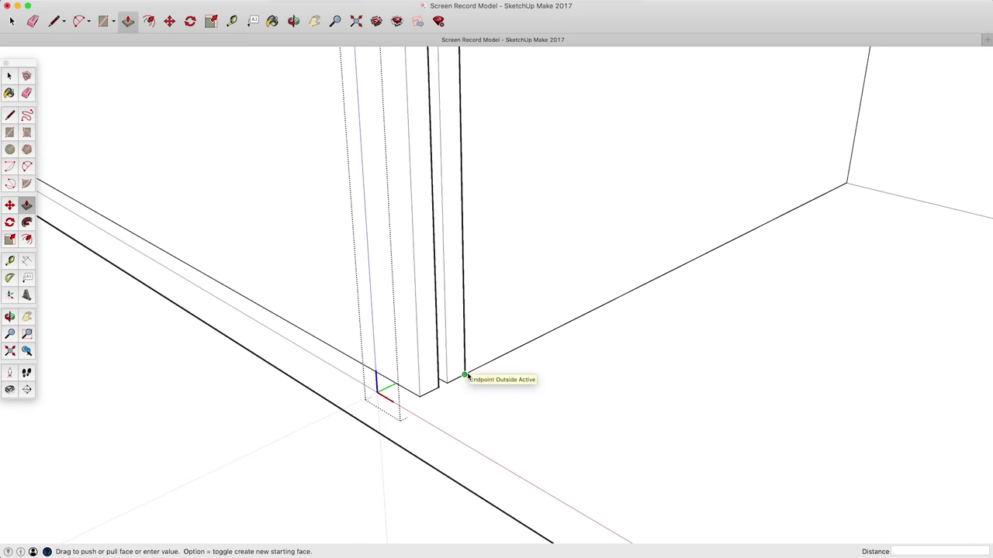
{"action": "key", "text": "Return"}
{"action": "key", "text": "space"}
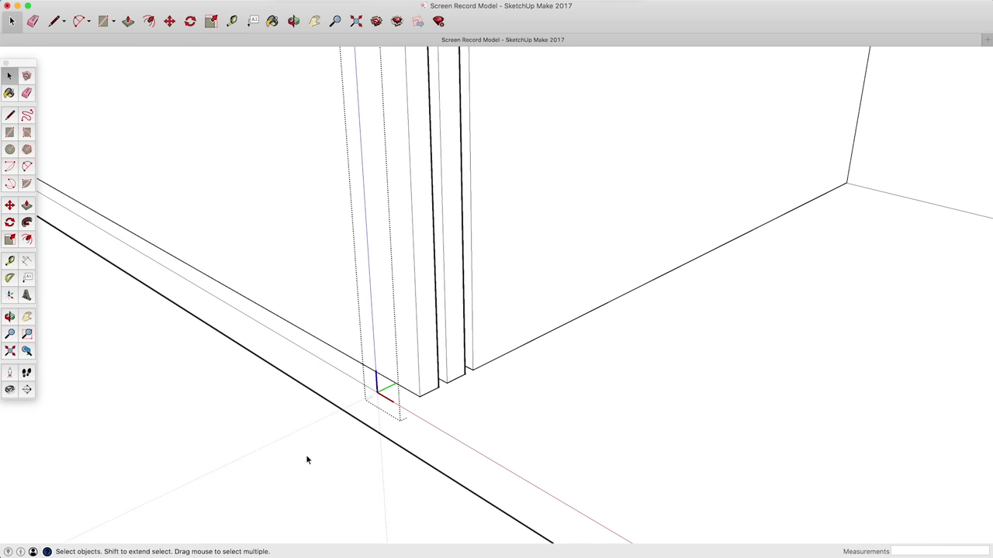
Move the rear door along the red axis until its outer edge snaps to the inside of the cabinet's right side panel.
{"action": "scroll", "coordinate": [280, 466], "scroll_direction": "down", "scroll_amount": 3}
{"action": "scroll", "coordinate": [280, 466], "scroll_direction": "down", "scroll_amount": 2}
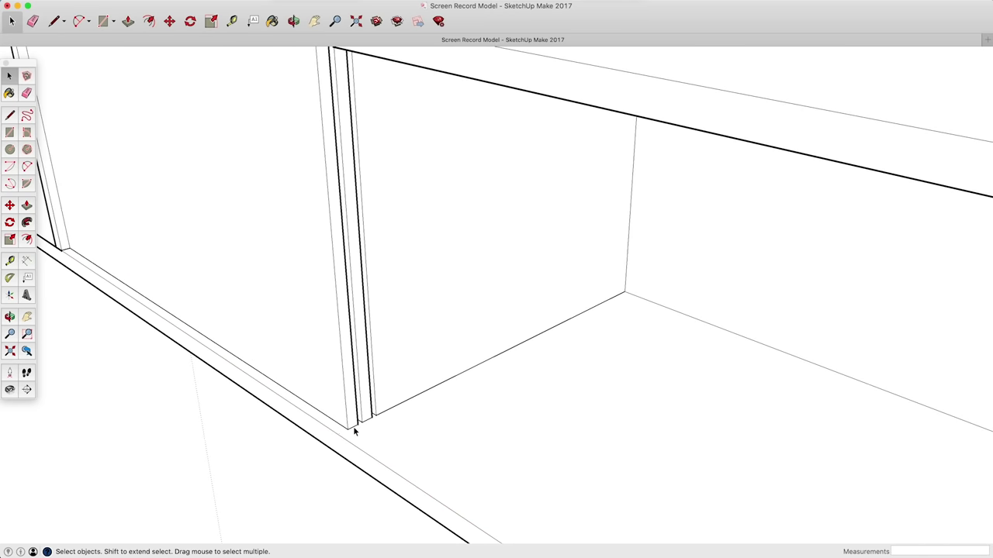
{"action": "left_click", "coordinate": [364, 419]}
{"action": "key", "text": "m"}
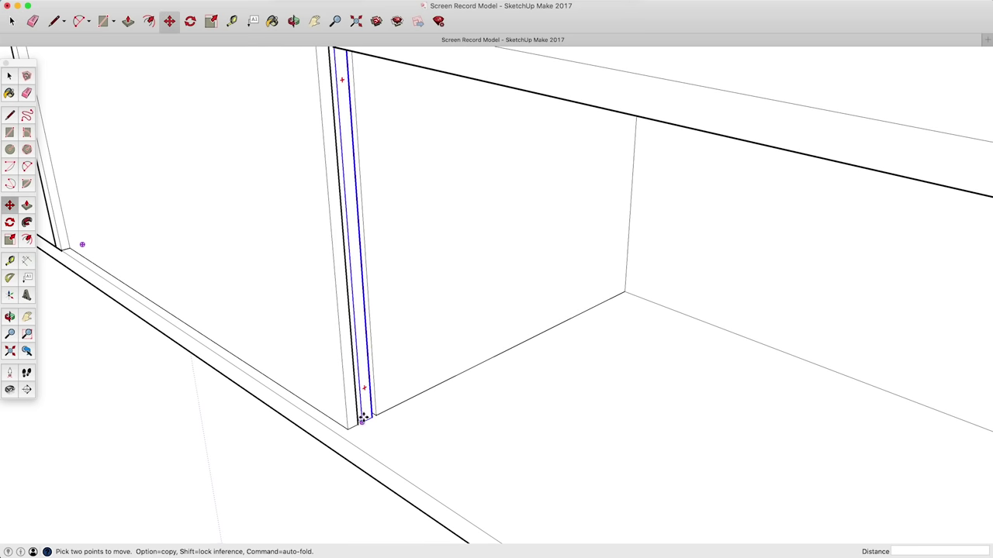
{"action": "left_click", "coordinate": [361, 421]}
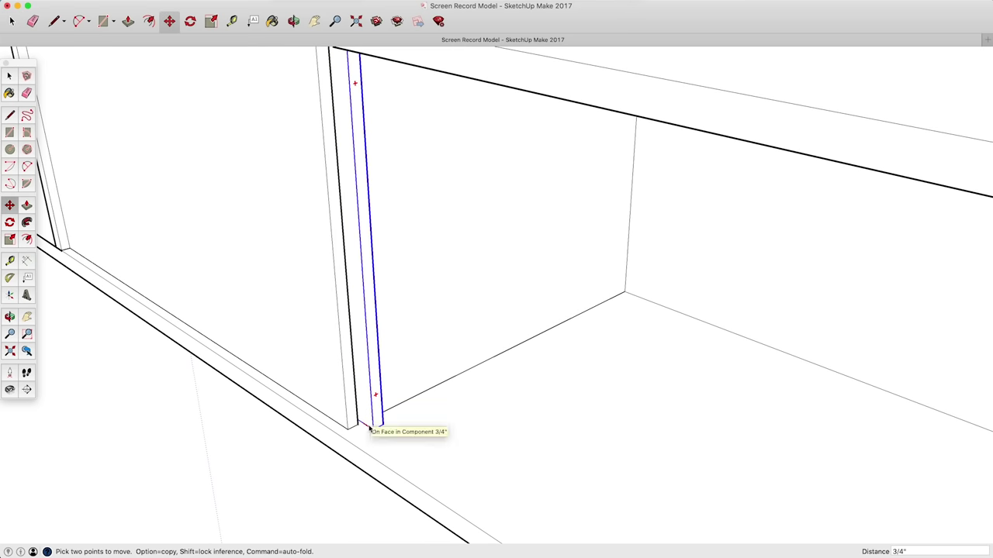
{"action": "middle_click_drag", "start_coordinate": [386, 442], "coordinate": [328, 354]}
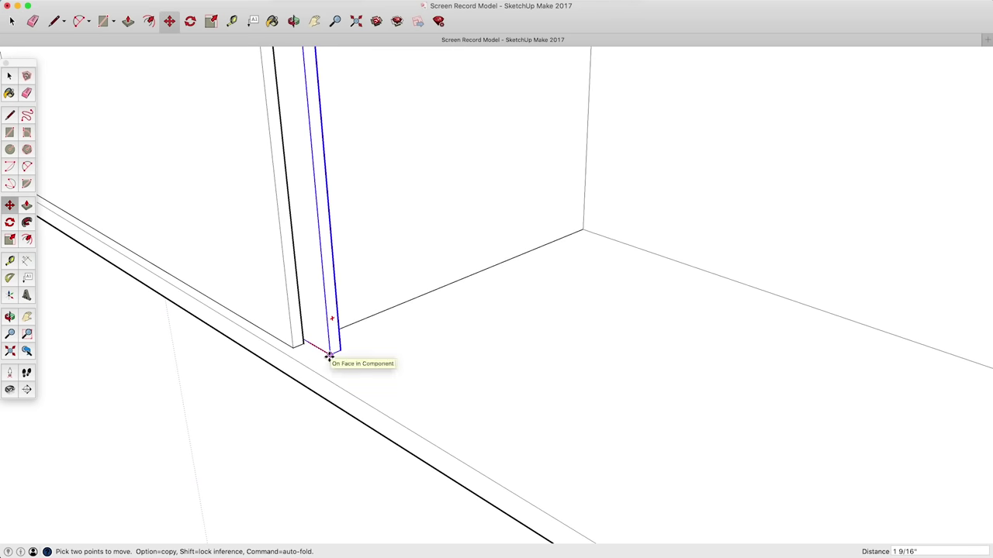
{"action": "scroll", "coordinate": [355, 371], "scroll_direction": "down", "scroll_amount": 5}
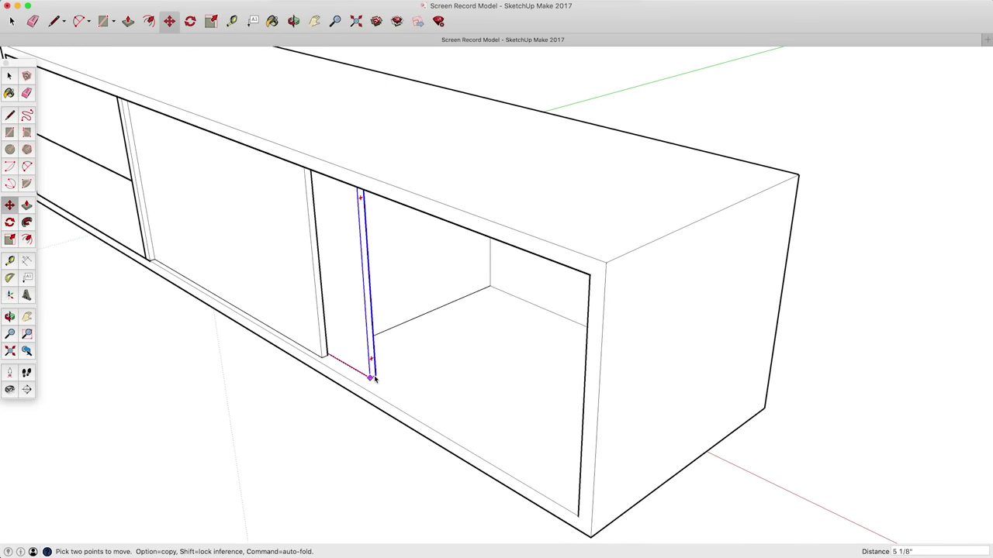
{"action": "left_click", "coordinate": [590, 276]}
{"action": "key", "text": "space"}
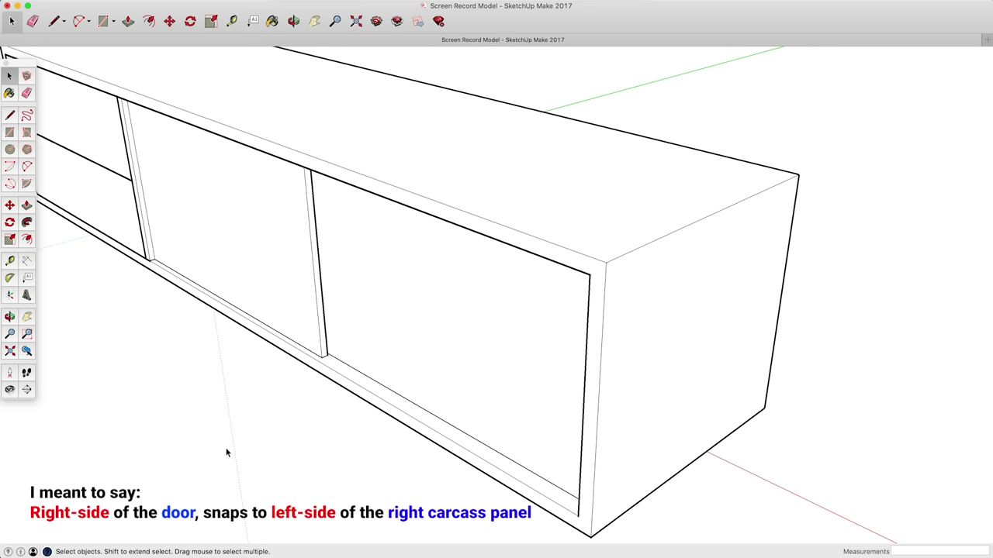
Edit the upper drawer front and draw a circle of 0.75 inch radius centred on the midpoint of its top edge.
{"action": "scroll", "coordinate": [227, 452], "scroll_direction": "down", "scroll_amount": 3}
{"action": "middle_click_drag", "start_coordinate": [226, 447], "coordinate": [452, 315]}
{"action": "scroll", "coordinate": [487, 350], "scroll_direction": "down", "scroll_amount": 2}
{"action": "scroll", "coordinate": [386, 323], "scroll_direction": "up", "scroll_amount": 2}
{"action": "scroll", "coordinate": [426, 290], "scroll_direction": "down", "scroll_amount": 4}
{"action": "scroll", "coordinate": [379, 280], "scroll_direction": "up", "scroll_amount": 2}
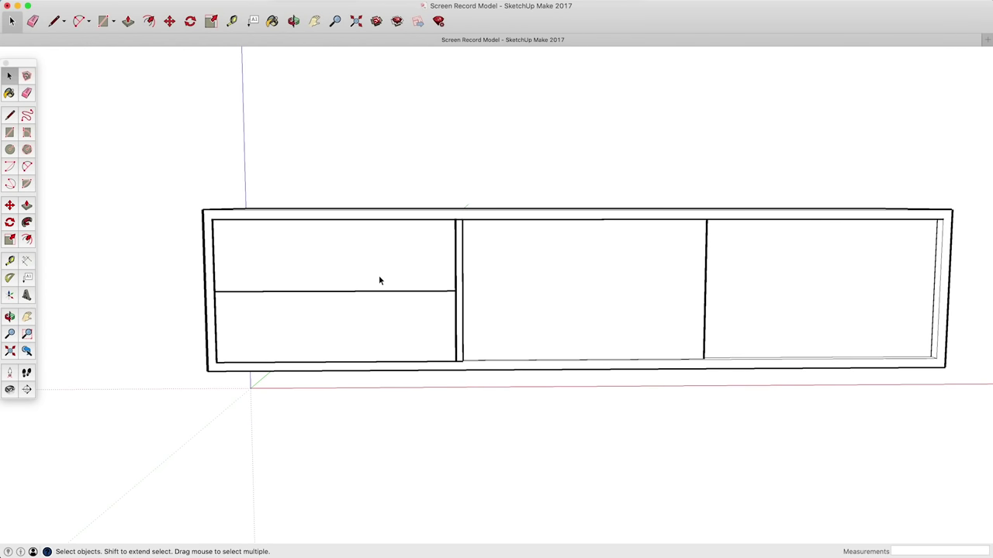
{"action": "scroll", "coordinate": [379, 280], "scroll_direction": "up", "scroll_amount": 2}
{"action": "middle_click_drag", "start_coordinate": [379, 280], "coordinate": [405, 292]}
{"action": "double_click", "coordinate": [350, 283]}
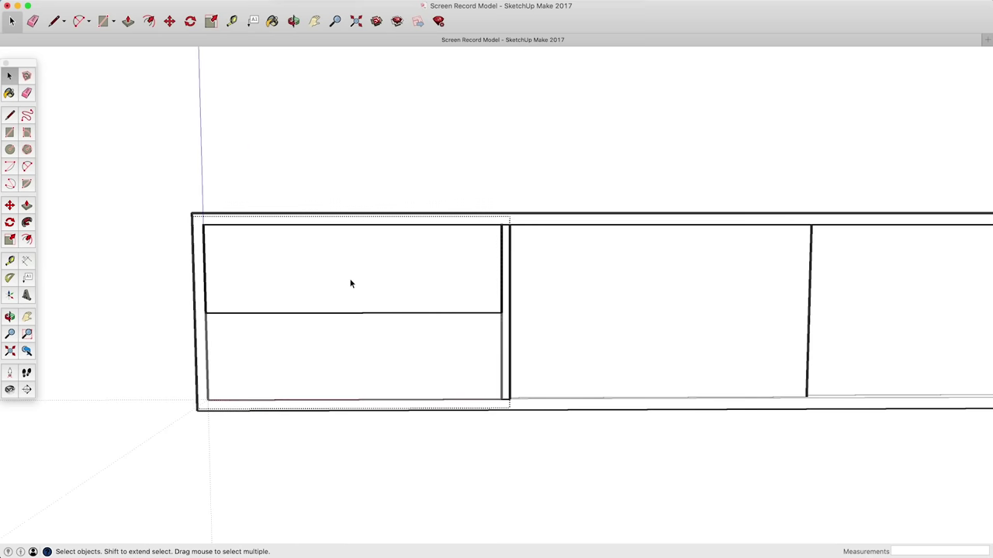
{"action": "left_click", "coordinate": [10, 151]}
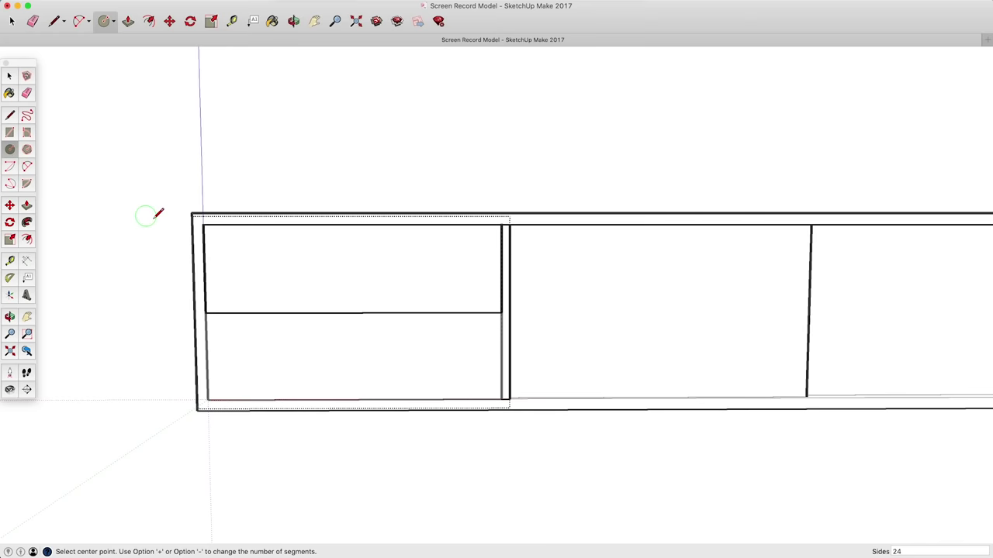
{"action": "left_click", "coordinate": [351, 226]}
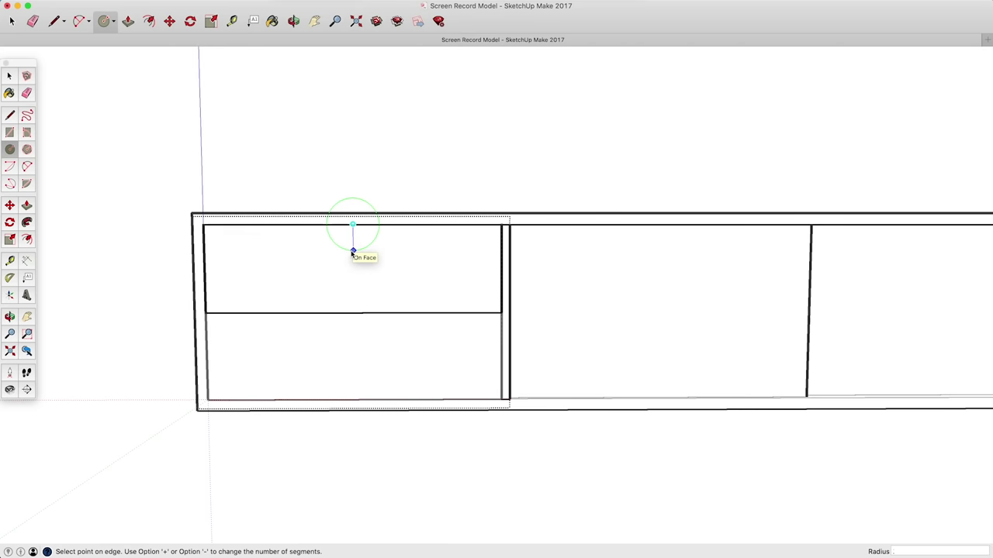
{"action": "type", "text": ".75"}
{"action": "key", "text": "Return"}
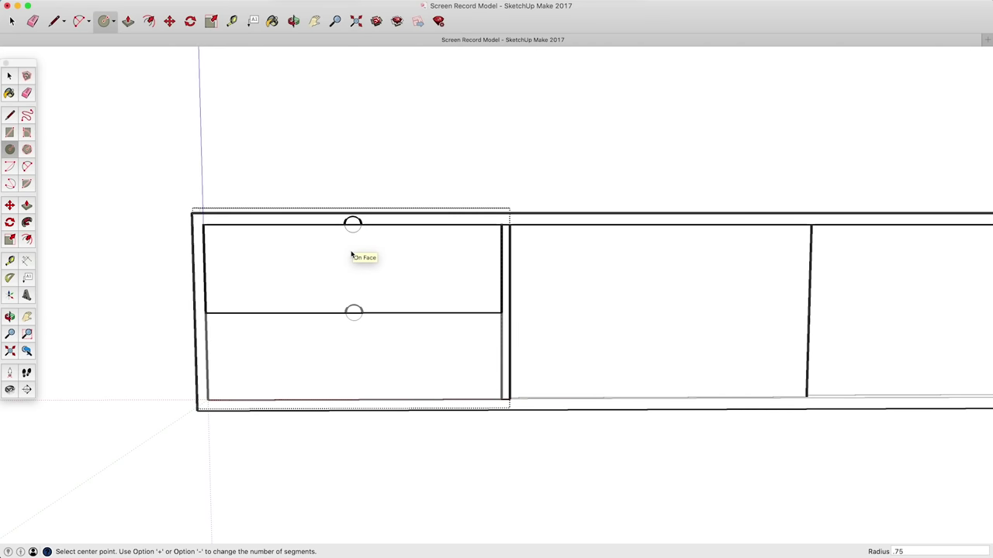
Try circle radii of 1, 5 and 0.5 inches on the drawer front and return the radius to 0.75 inch.
{"action": "type", "text": "1"}
{"action": "key", "text": "Return"}
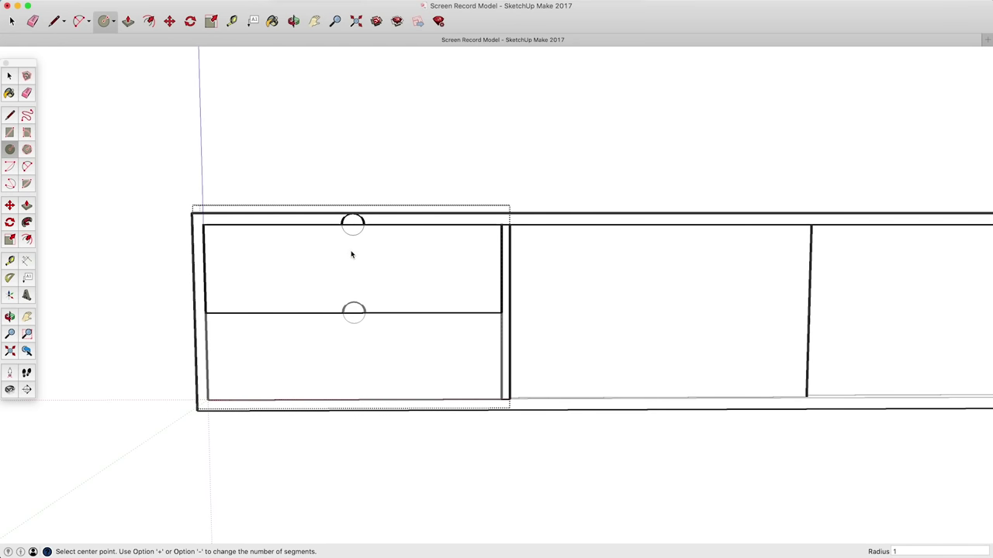
{"action": "type", "text": "5"}
{"action": "key", "text": "Return"}
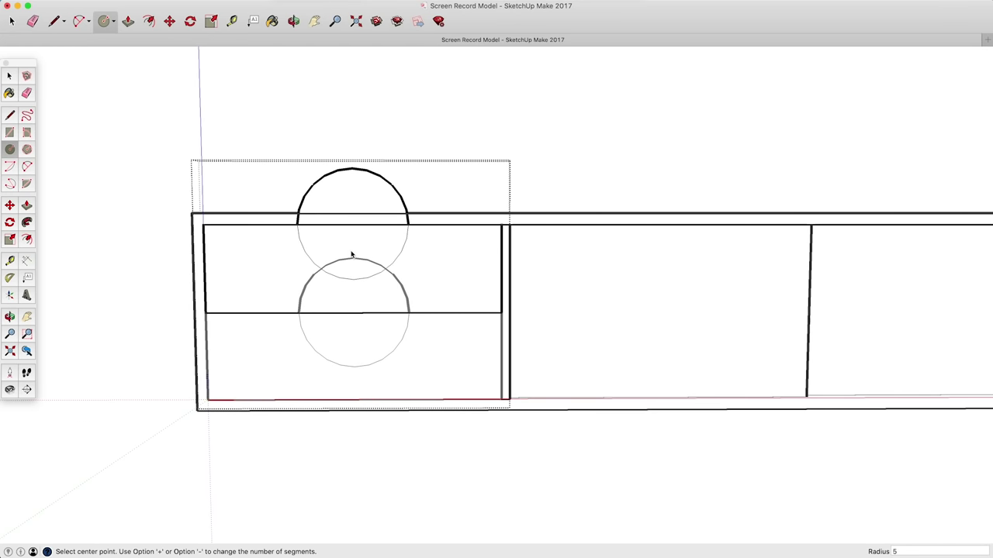
{"action": "type", "text": ".5"}
{"action": "key", "text": "Return"}
{"action": "type", "text": ".75"}
{"action": "key", "text": "Return"}
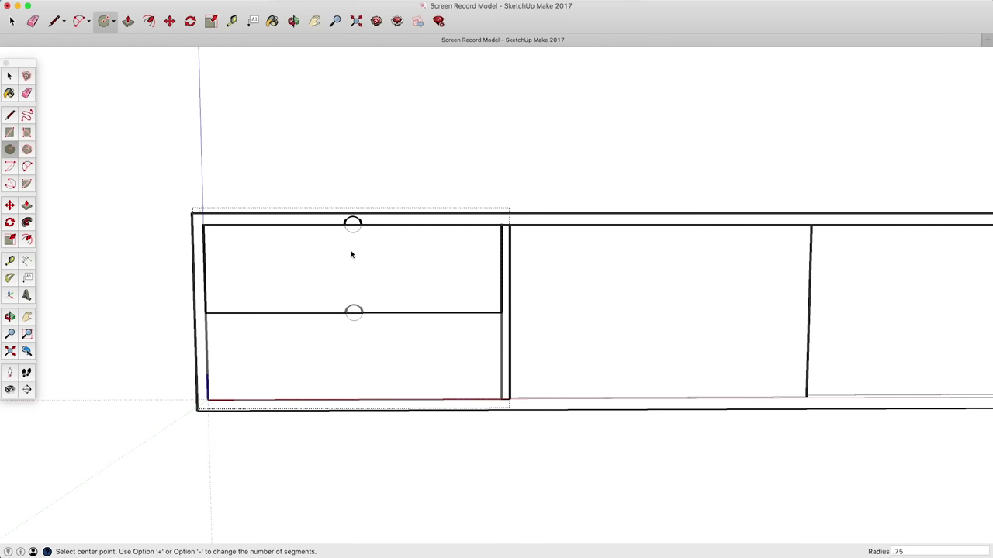
Close the drawer front component and hide the outer cabinet carcass.
{"action": "key", "text": "space"}
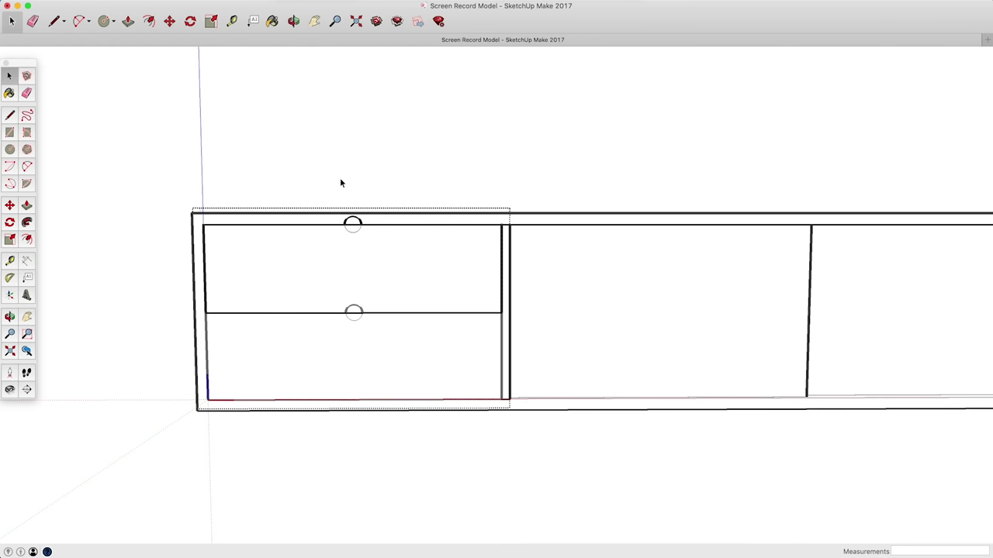
{"action": "left_click", "coordinate": [340, 183]}
{"action": "middle_click_drag", "start_coordinate": [394, 179], "coordinate": [418, 208]}
{"action": "left_click", "coordinate": [417, 208]}
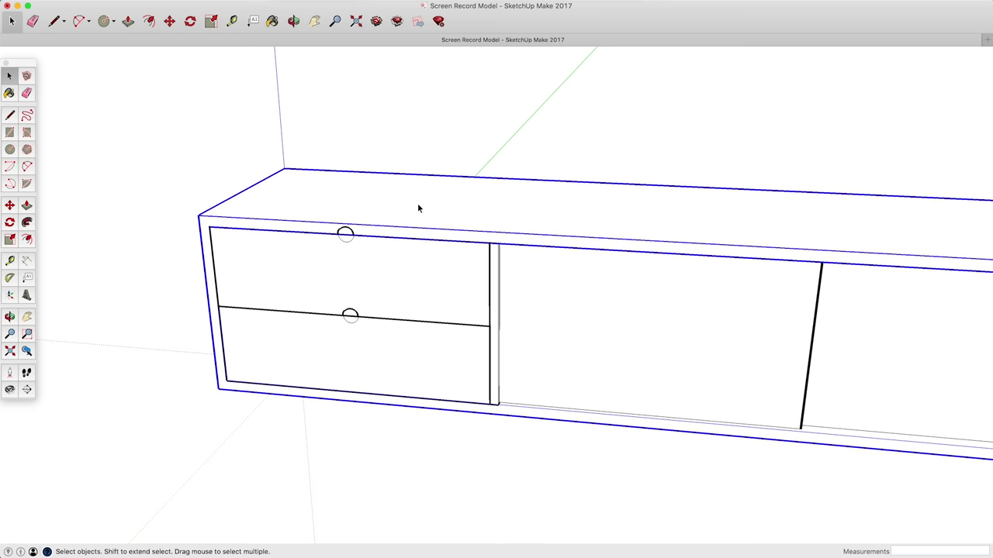
{"action": "right_click", "coordinate": [418, 207]}
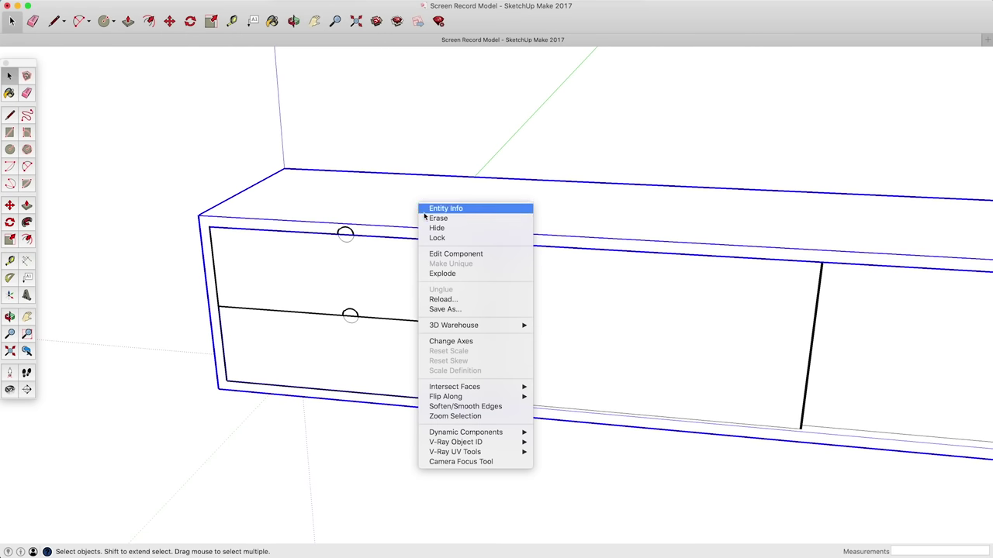
{"action": "left_click", "coordinate": [436, 228]}
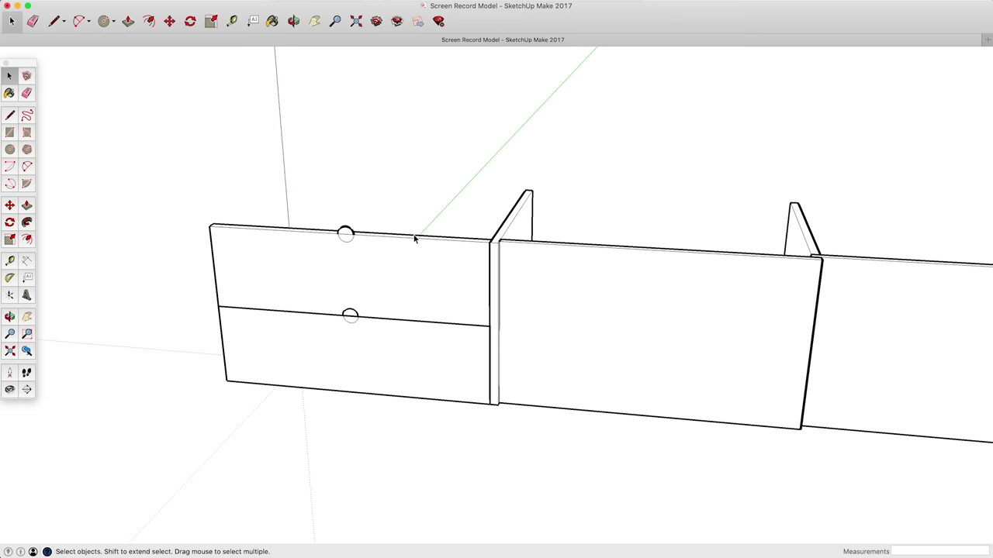
Reopen the upper drawer front and erase the half of the circle that extends above its top edge.
{"action": "scroll", "coordinate": [351, 247], "scroll_direction": "up", "scroll_amount": 5}
{"action": "middle_click_drag", "start_coordinate": [351, 246], "coordinate": [406, 237]}
{"action": "key", "text": "alt+h"}
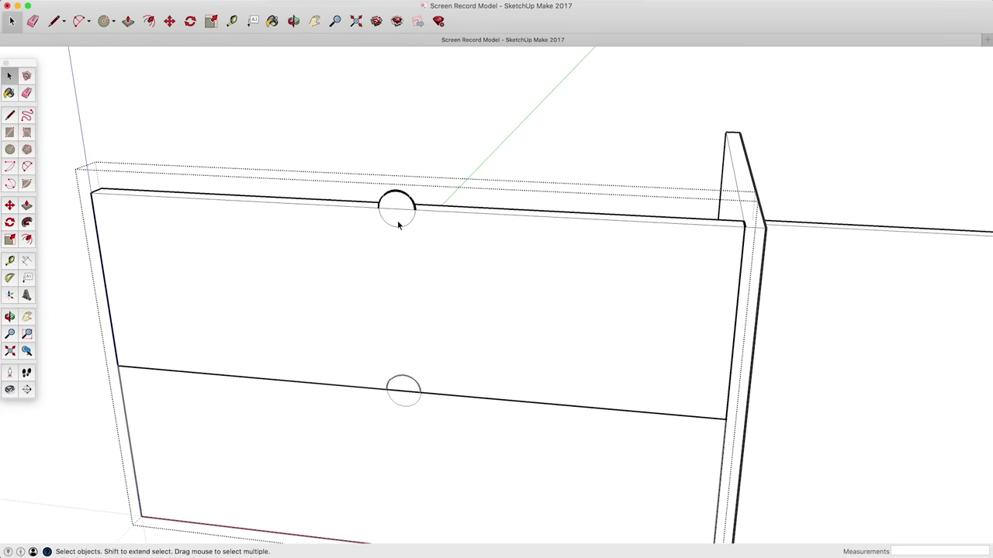
{"action": "left_click", "coordinate": [398, 223]}
{"action": "left_click", "coordinate": [400, 209]}
{"action": "middle_click_drag", "start_coordinate": [401, 209], "coordinate": [401, 155]}
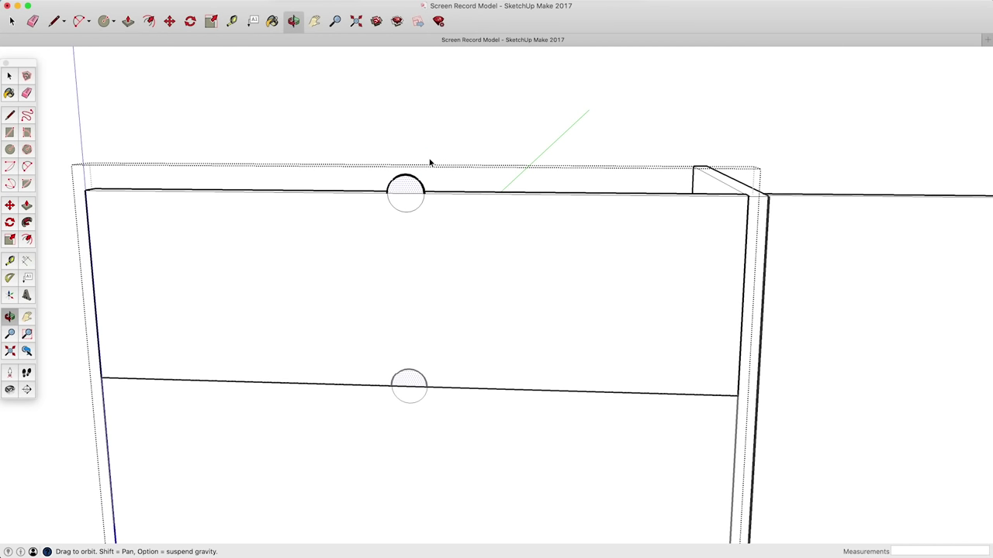
{"action": "key", "text": "e"}
{"action": "left_click", "coordinate": [409, 174]}
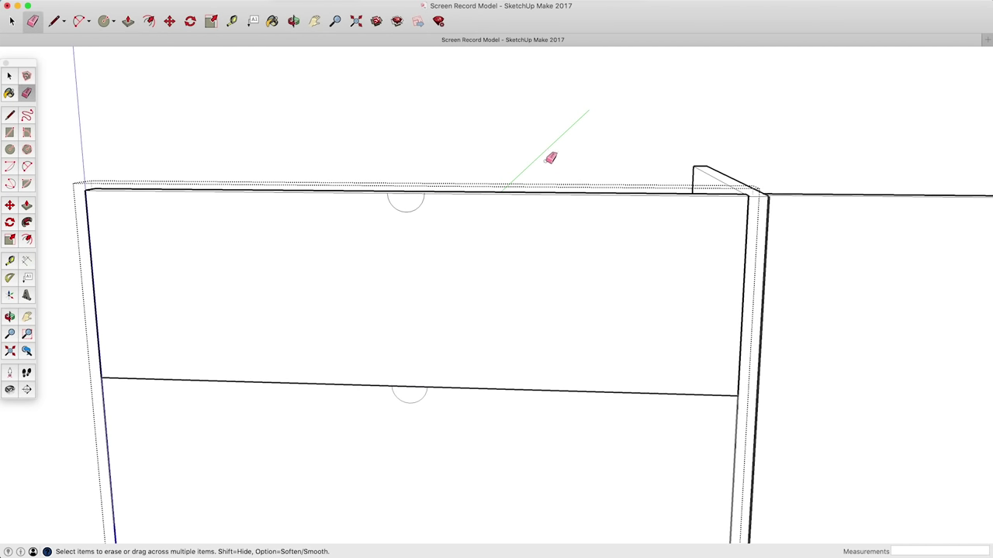
Push the remaining half circle through the full thickness of the drawer front to cut a finger pull.
{"action": "middle_click_drag", "start_coordinate": [400, 193], "coordinate": [393, 224]}
{"action": "scroll", "coordinate": [372, 224], "scroll_direction": "up", "scroll_amount": 3}
{"action": "left_click", "coordinate": [27, 206]}
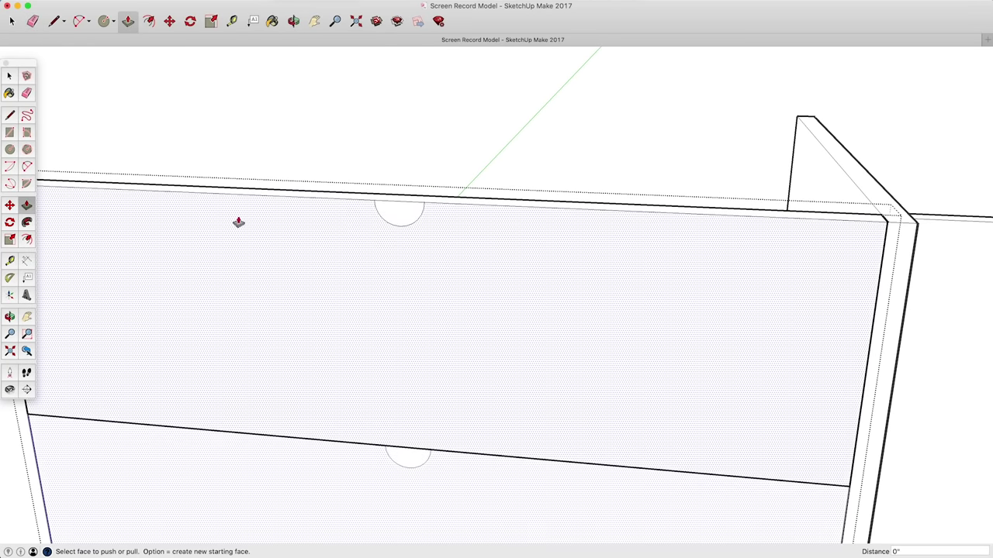
{"action": "middle_click_drag", "start_coordinate": [394, 223], "coordinate": [372, 255]}
{"action": "left_click_drag", "start_coordinate": [372, 255], "coordinate": [393, 204]}
{"action": "key", "text": "space"}
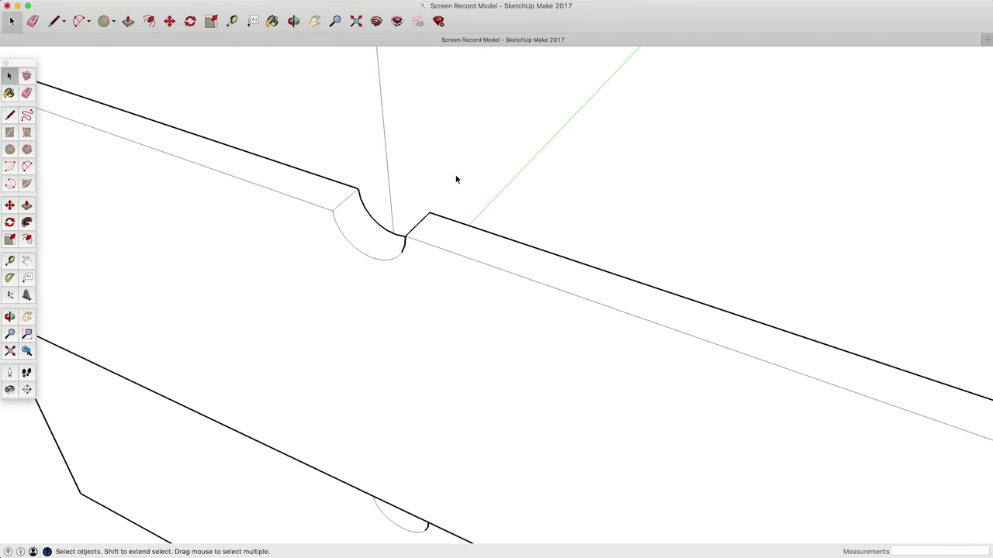
Edit the middle sliding door and cut a half-round finger pull at the midpoint of its top edge.
{"action": "scroll", "coordinate": [387, 365], "scroll_direction": "down", "scroll_amount": 3}
{"action": "middle_click_drag", "start_coordinate": [372, 398], "coordinate": [465, 231]}
{"action": "scroll", "coordinate": [465, 233], "scroll_direction": "down", "scroll_amount": 2}
{"action": "scroll", "coordinate": [479, 278], "scroll_direction": "down", "scroll_amount": 2}
{"action": "middle_click_drag", "start_coordinate": [478, 277], "coordinate": [362, 148]}
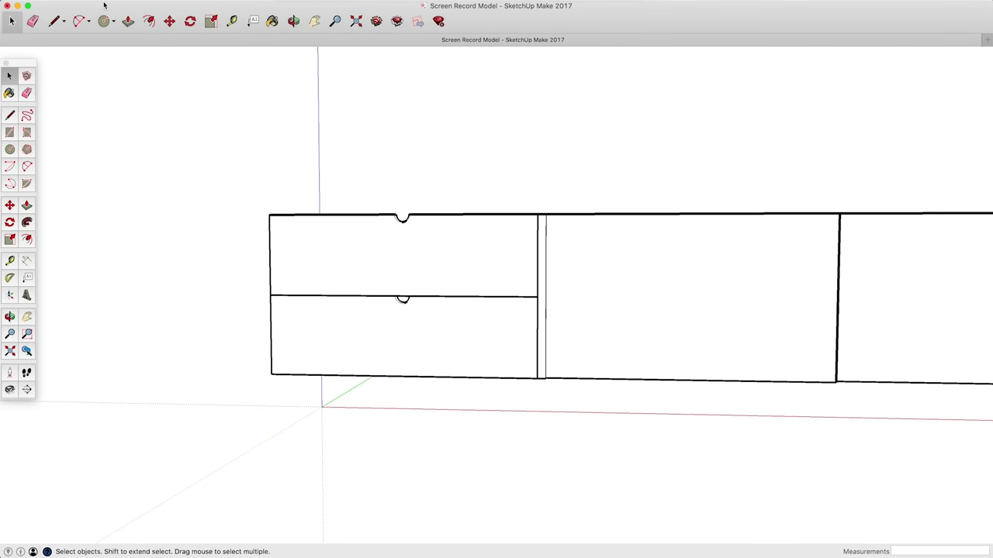
{"action": "middle_click_drag", "start_coordinate": [658, 236], "coordinate": [483, 202], "text": "shift"}
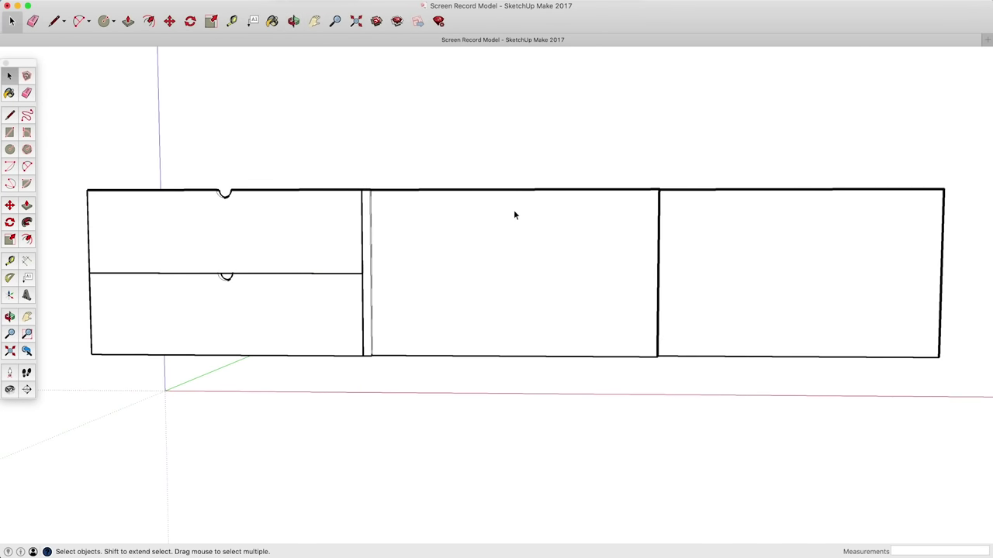
{"action": "double_click", "coordinate": [506, 214]}
{"action": "key", "text": "c"}
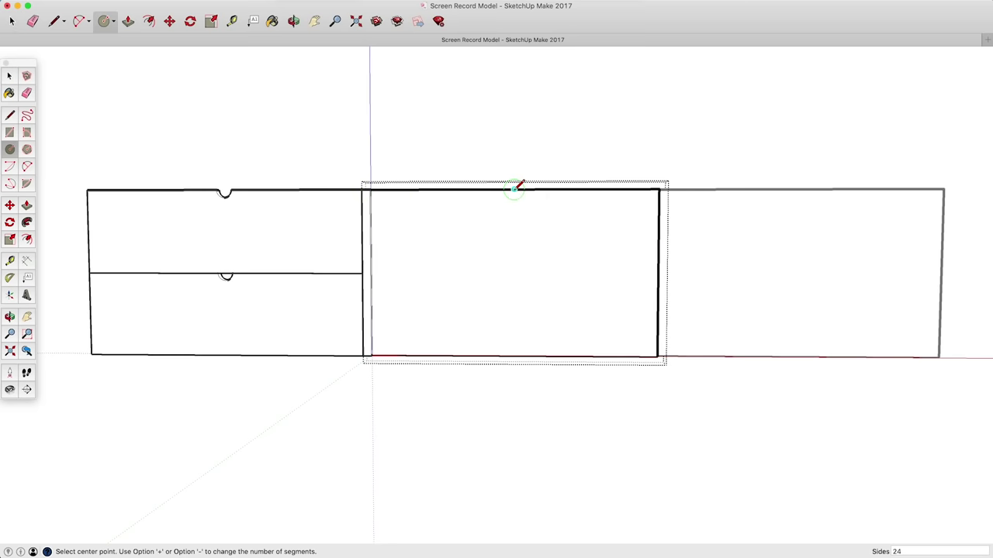
{"action": "middle_click_drag", "start_coordinate": [514, 203], "coordinate": [449, 379]}
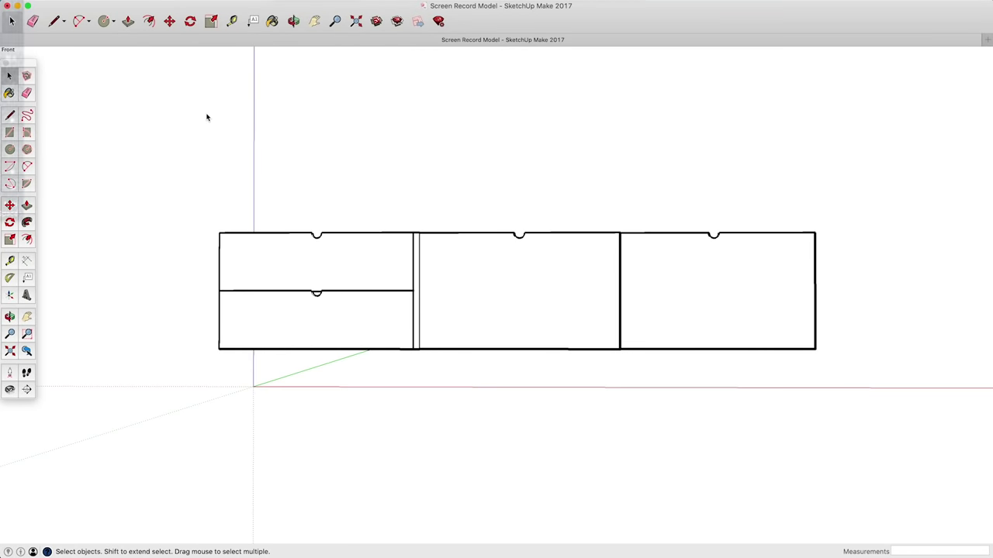
Unhide all hidden objects to bring the cabinet carcass back.
{"action": "mouse_move", "coordinate": [12, 94]}
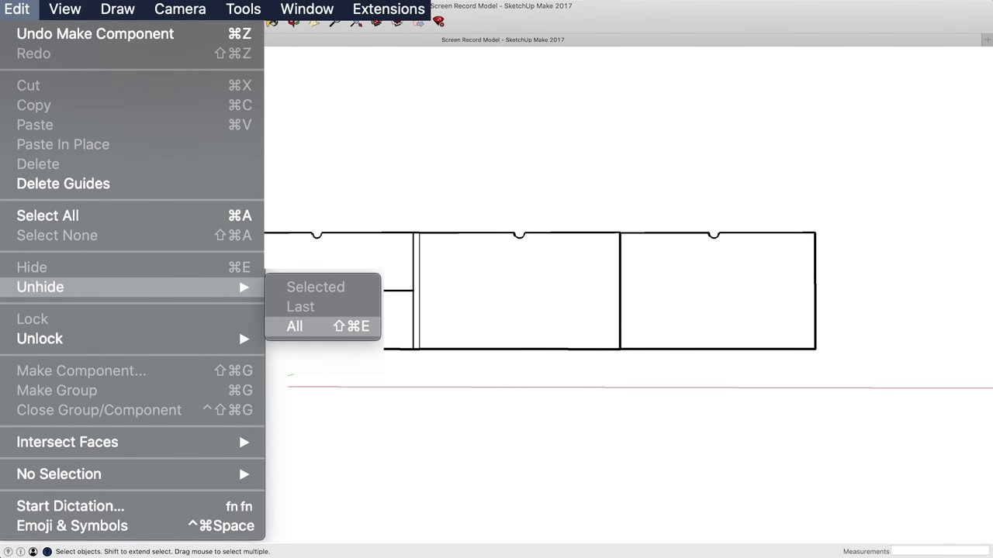
{"action": "left_click", "coordinate": [31, 112]}
{"action": "key", "text": "o"}
{"action": "left_click_drag", "start_coordinate": [359, 186], "coordinate": [630, 313]}
{"action": "key", "text": "space"}
Slide the rear door open behind the middle door along the red axis and return it to its closed position.
{"action": "key", "text": "m"}
{"action": "left_click", "coordinate": [766, 299]}
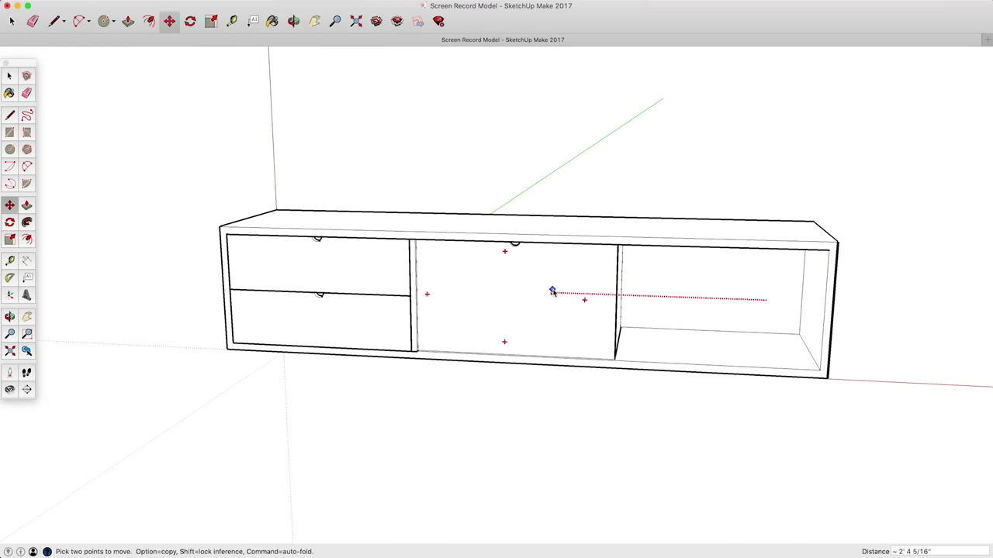
{"action": "left_click", "coordinate": [780, 343]}
{"action": "key", "text": "space"}
{"action": "key", "text": "o"}
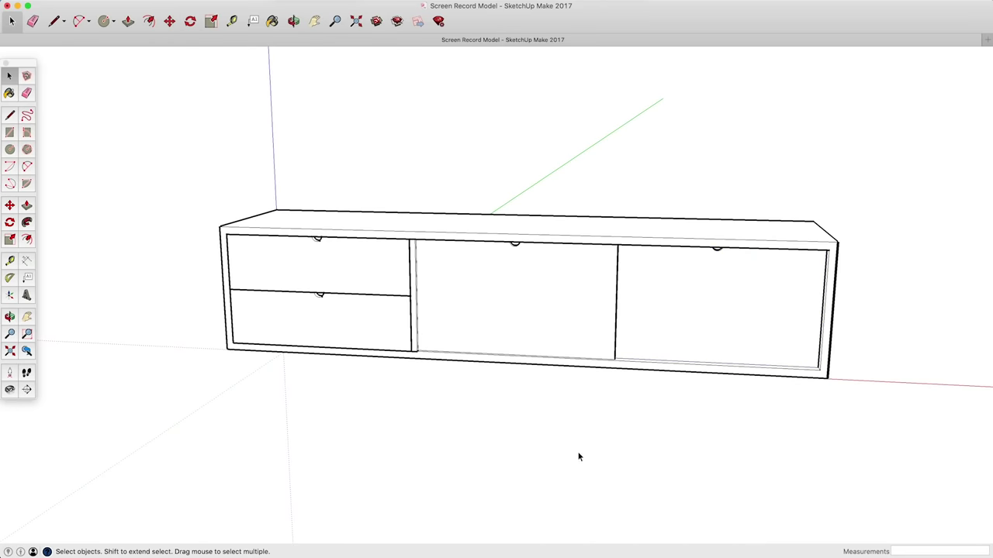
Draw a narrow rectangular leg profile 6 inches tall under the cabinet's lower left front corner, reaching down to the ground plane.
{"action": "key", "text": "super+2"}
{"action": "key", "text": "space"}
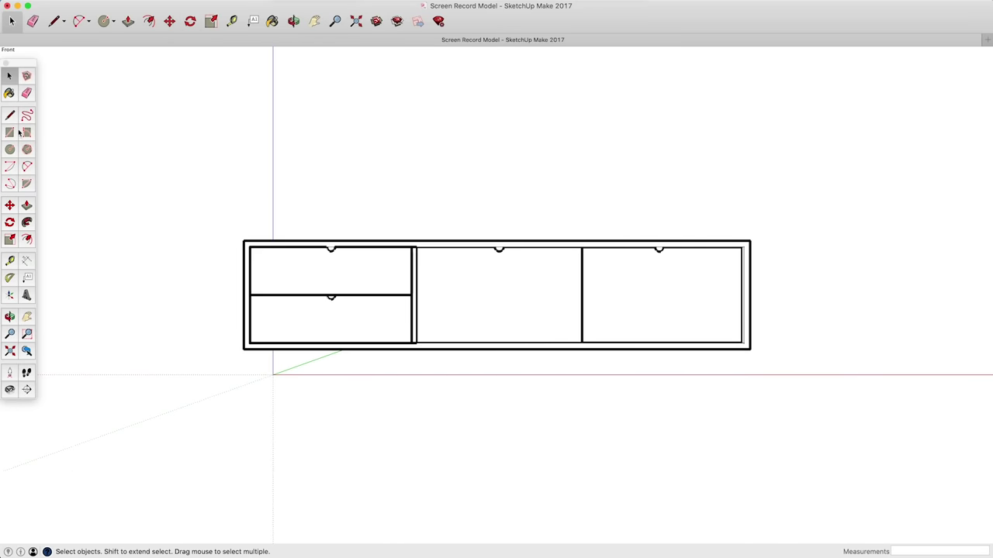
{"action": "left_click", "coordinate": [9, 116]}
{"action": "middle_click_drag", "start_coordinate": [266, 368], "coordinate": [294, 308]}
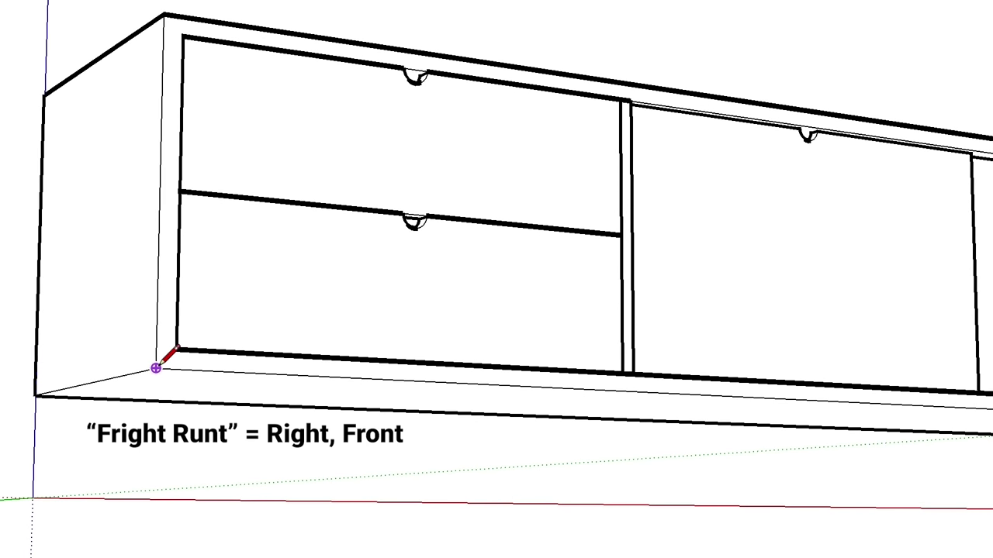
{"action": "left_click", "coordinate": [155, 368]}
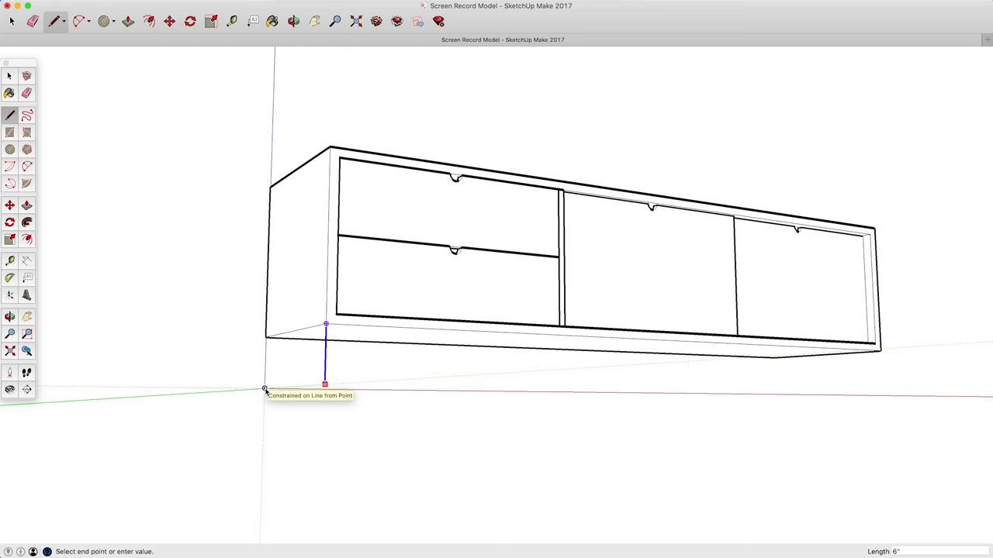
{"action": "left_click", "coordinate": [265, 389]}
{"action": "middle_click_drag", "start_coordinate": [365, 383], "coordinate": [321, 401]}
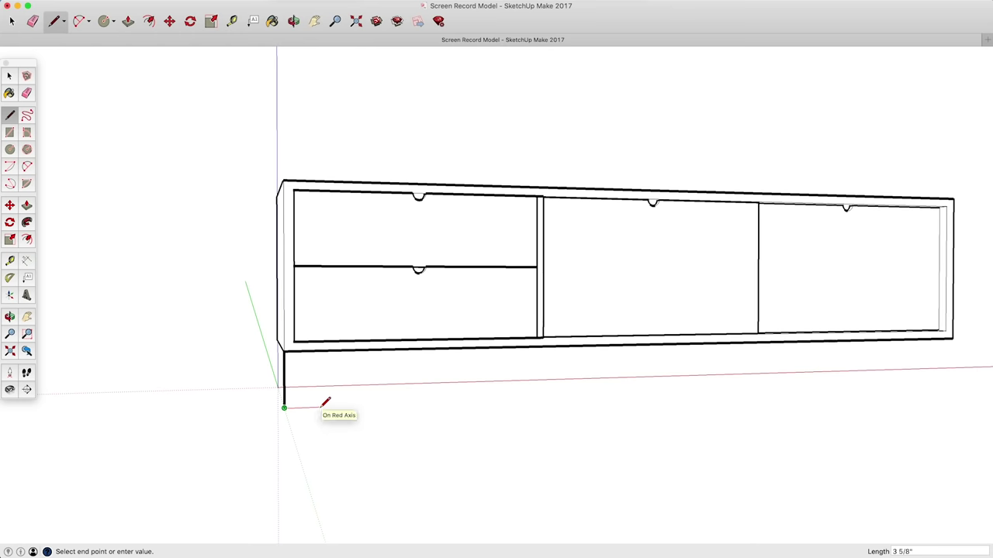
{"action": "left_click", "coordinate": [298, 408]}
{"action": "left_click", "coordinate": [298, 351]}
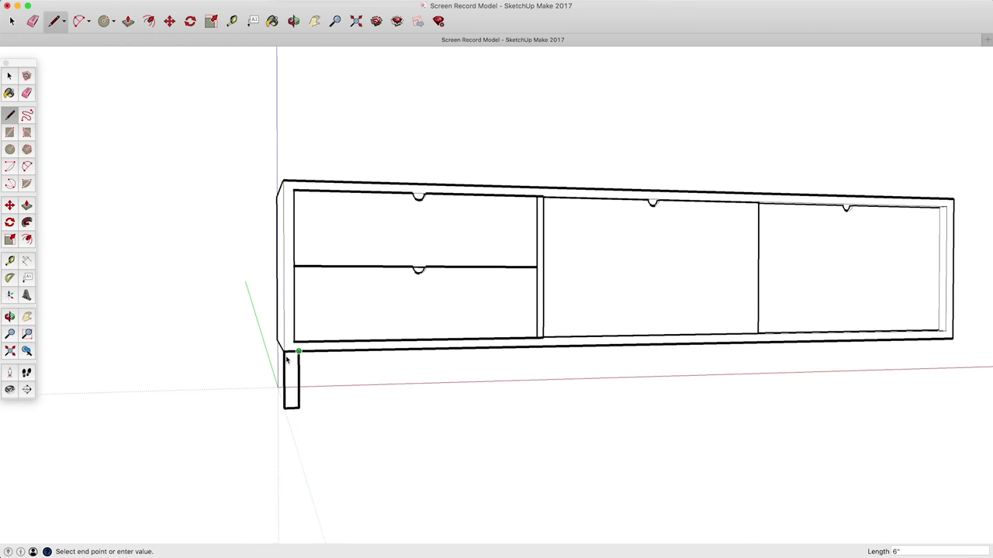
Extrude the leg profile 1.5 inches toward the back of the cabinet.
{"action": "middle_click_drag", "start_coordinate": [283, 355], "coordinate": [406, 361]}
{"action": "key", "text": "p"}
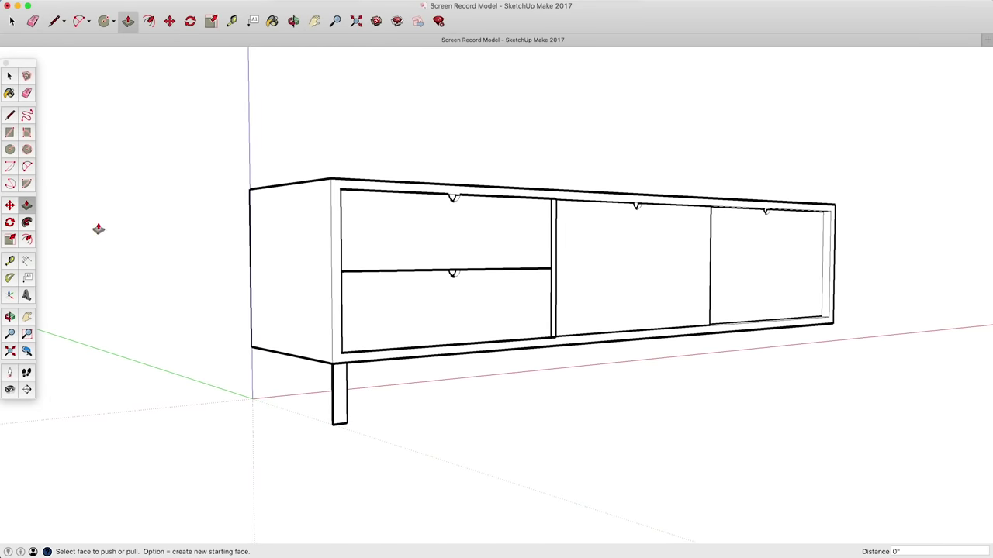
{"action": "left_click", "coordinate": [10, 206]}
{"action": "left_click", "coordinate": [26, 206]}
{"action": "left_click_drag", "start_coordinate": [337, 407], "coordinate": [328, 410]}
{"action": "type", "text": "1.5"}
{"action": "key", "text": "Return"}
{"action": "key", "text": "space"}
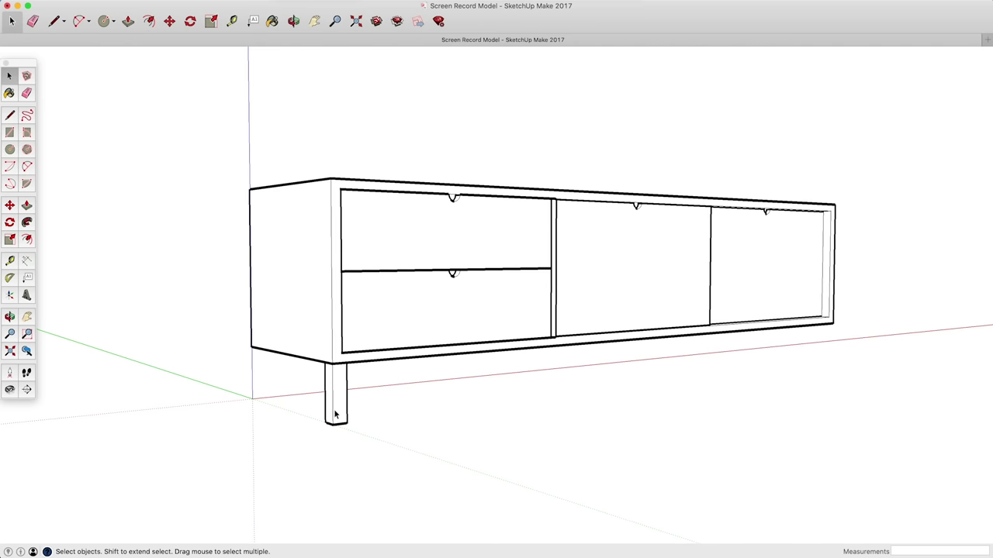
Select the whole leg and make it a component.
{"action": "left_click", "coordinate": [337, 414]}
{"action": "key", "text": "g"}
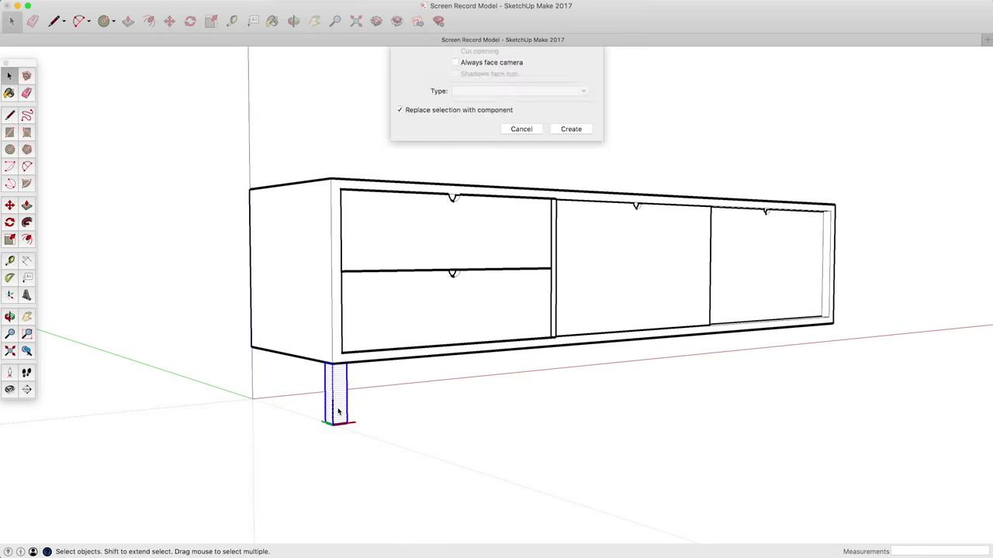
{"action": "left_click", "coordinate": [561, 242]}
Copy the leg component along the red axis to the cabinet's lower right front corner.
{"action": "middle_click_drag", "start_coordinate": [582, 421], "coordinate": [341, 411]}
{"action": "scroll", "coordinate": [349, 422], "scroll_direction": "down", "scroll_amount": 2}
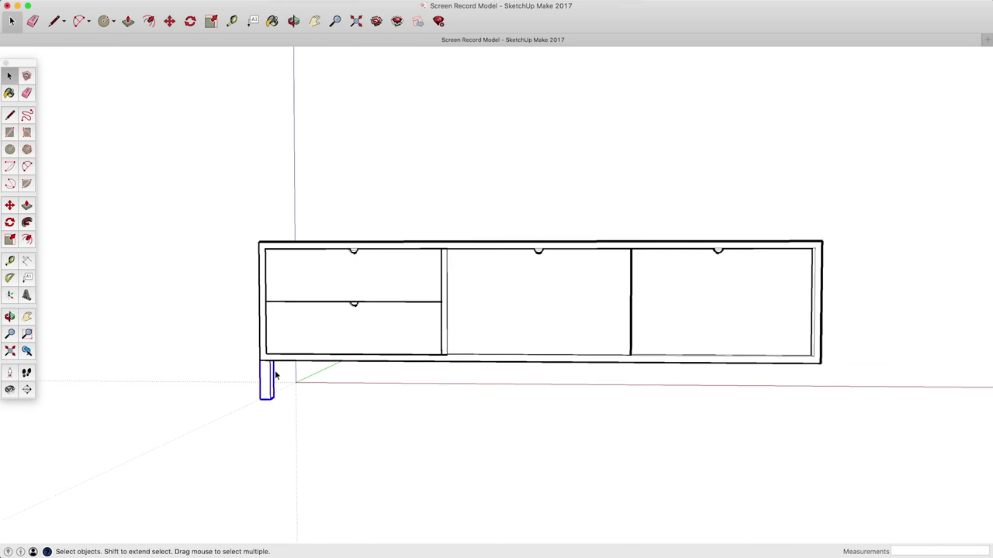
{"action": "scroll", "coordinate": [267, 369], "scroll_direction": "up", "scroll_amount": 2}
{"action": "key", "text": "m"}
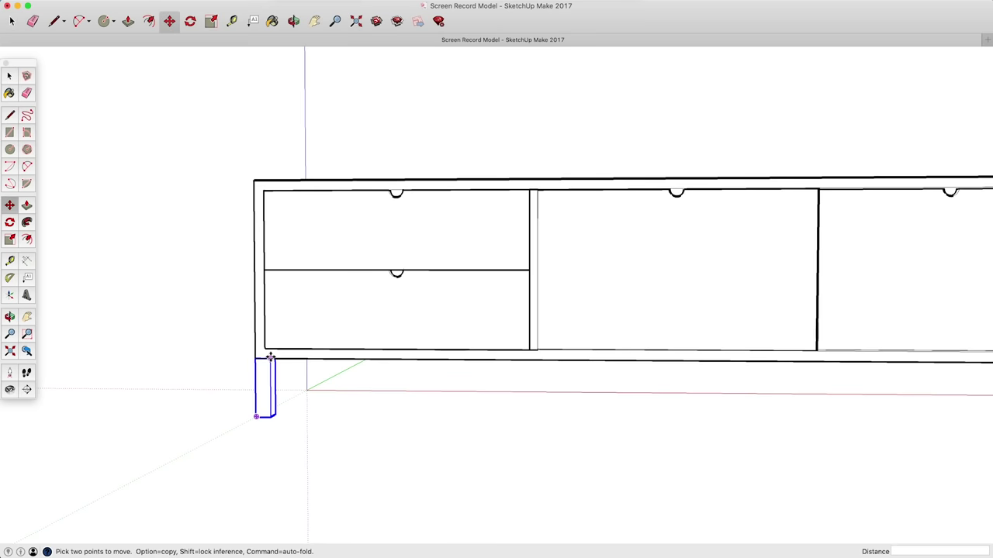
{"action": "scroll", "coordinate": [271, 357], "scroll_direction": "up", "scroll_amount": 2}
{"action": "key", "text": "alt"}
{"action": "left_click", "coordinate": [271, 359]}
{"action": "scroll", "coordinate": [310, 380], "scroll_direction": "down", "scroll_amount": 4}
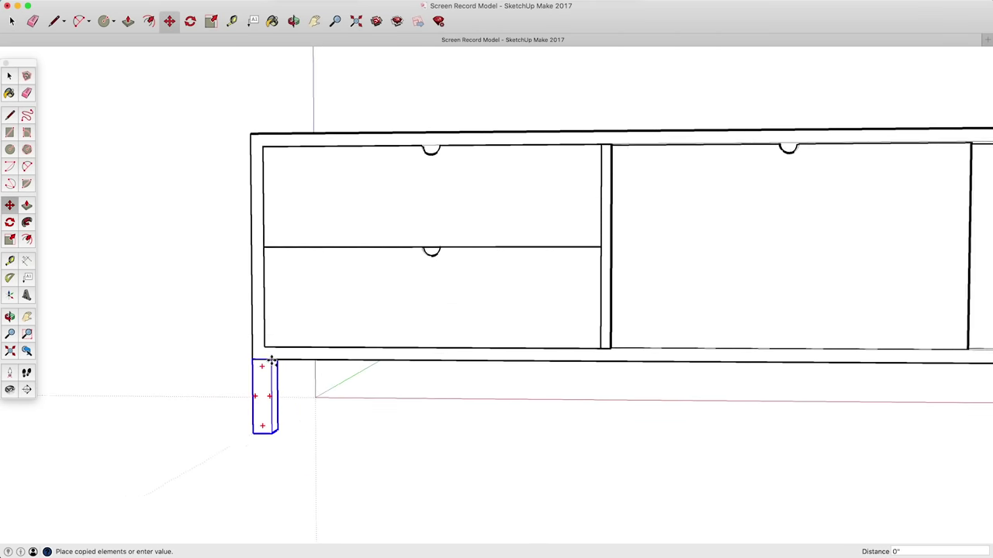
{"action": "middle_click_drag", "start_coordinate": [344, 370], "coordinate": [632, 416]}
{"action": "scroll", "coordinate": [632, 417], "scroll_direction": "up", "scroll_amount": 3}
{"action": "scroll", "coordinate": [632, 416], "scroll_direction": "down", "scroll_amount": 4}
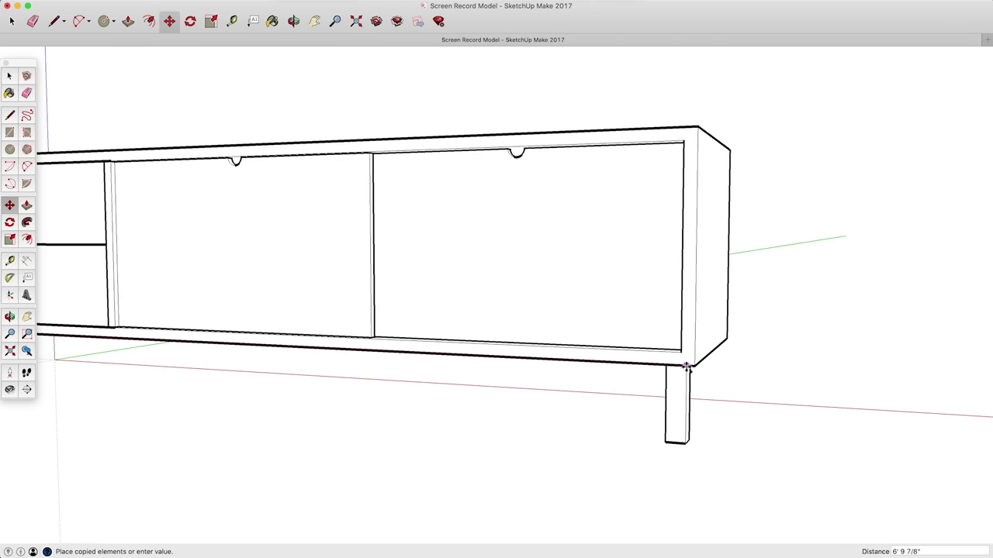
{"action": "left_click", "coordinate": [700, 370]}
{"action": "key", "text": "space"}
{"action": "scroll", "coordinate": [700, 370], "scroll_direction": "down", "scroll_amount": 3}
{"action": "middle_click_drag", "start_coordinate": [700, 370], "coordinate": [481, 419]}
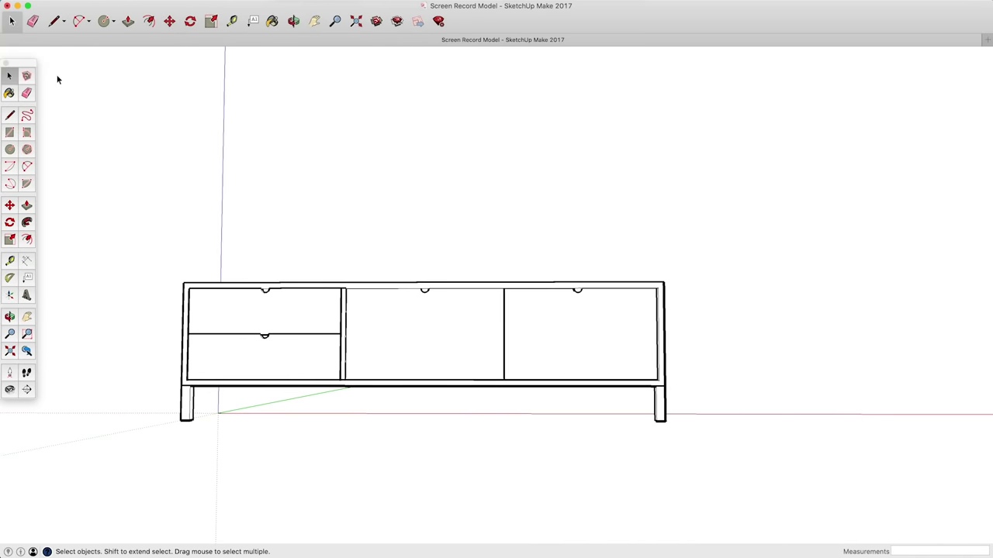
Select the whole console with an enclosing window and again with a crossing window, clearing each selection.
{"action": "middle_click_drag", "start_coordinate": [299, 297], "coordinate": [384, 378]}
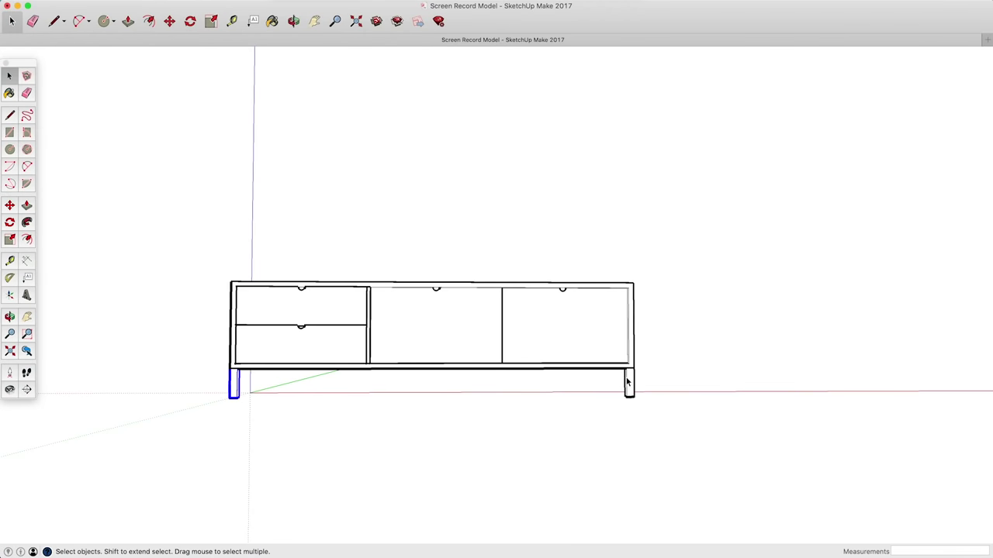
{"action": "left_click", "coordinate": [628, 381]}
{"action": "left_click", "coordinate": [590, 342]}
{"action": "left_click_drag", "start_coordinate": [185, 280], "coordinate": [715, 448]}
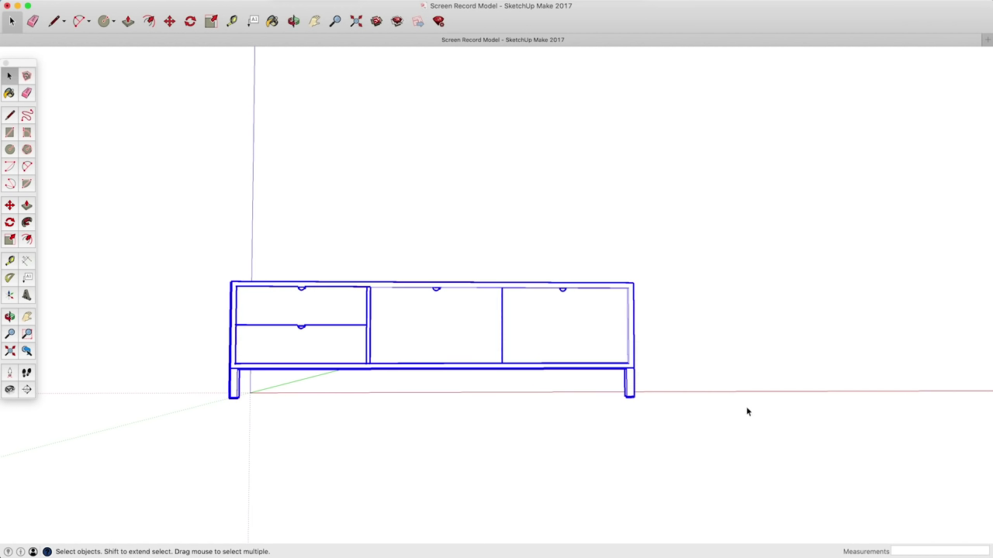
{"action": "left_click", "coordinate": [746, 425]}
{"action": "left_click_drag", "start_coordinate": [725, 248], "coordinate": [163, 444]}
{"action": "left_click", "coordinate": [337, 474]}
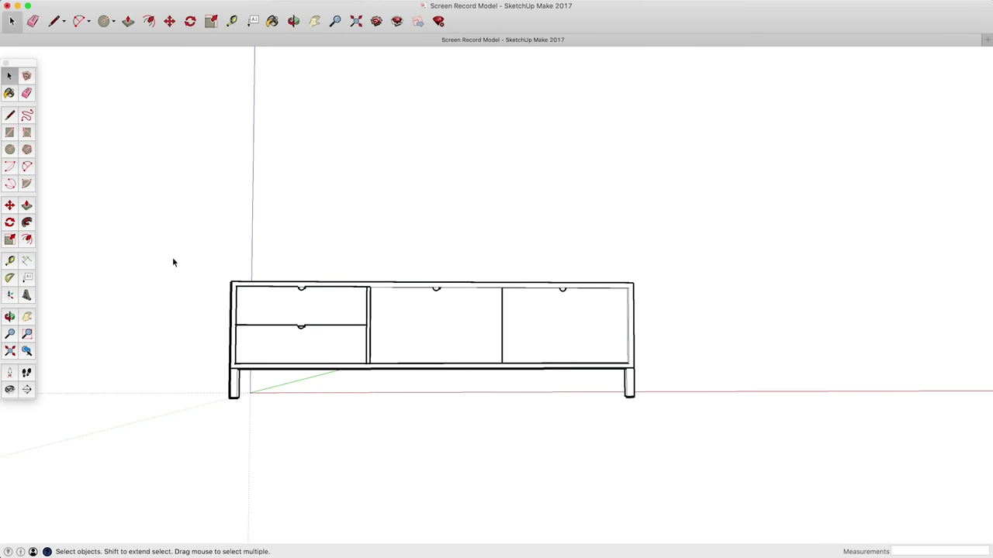
Compare enclosing and crossing window selections drawn over only part of the console, clearing each selection.
{"action": "left_click_drag", "start_coordinate": [173, 256], "coordinate": [392, 413]}
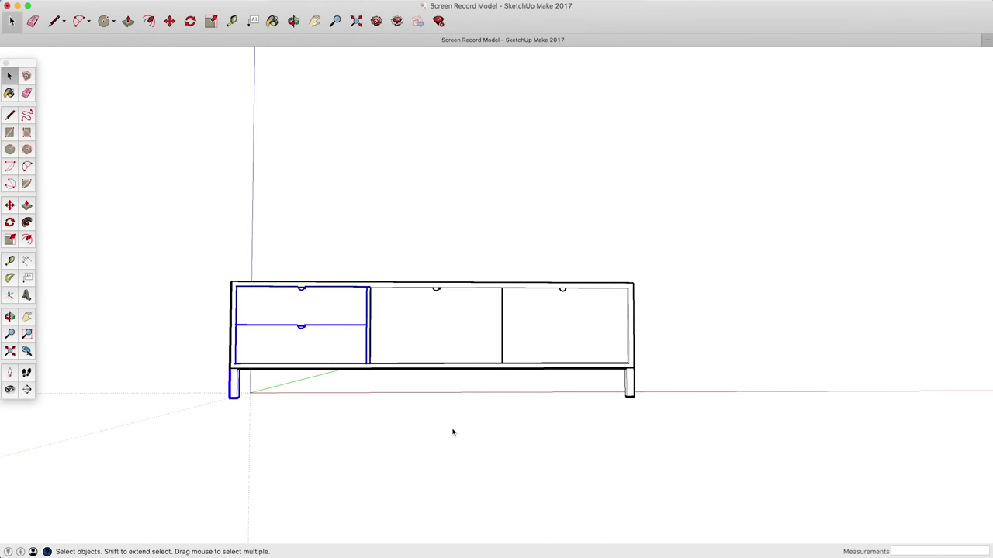
{"action": "left_click", "coordinate": [453, 432]}
{"action": "left_click_drag", "start_coordinate": [675, 333], "coordinate": [632, 418]}
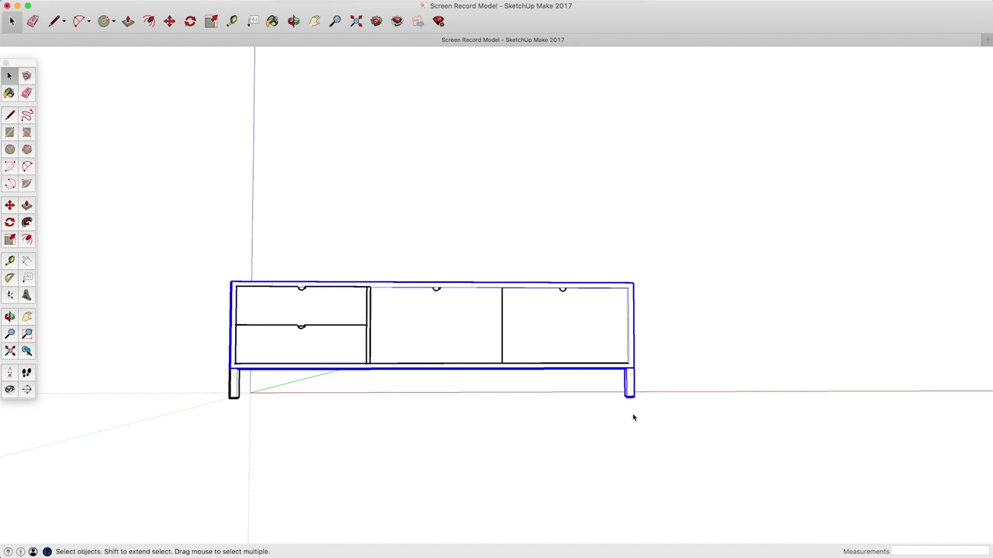
{"action": "left_click", "coordinate": [633, 418]}
{"action": "left_click_drag", "start_coordinate": [169, 257], "coordinate": [431, 422]}
{"action": "left_click_drag", "start_coordinate": [694, 262], "coordinate": [374, 400]}
{"action": "left_click", "coordinate": [678, 354]}
{"action": "left_click_drag", "start_coordinate": [689, 255], "coordinate": [576, 452]}
{"action": "left_click", "coordinate": [574, 452]}
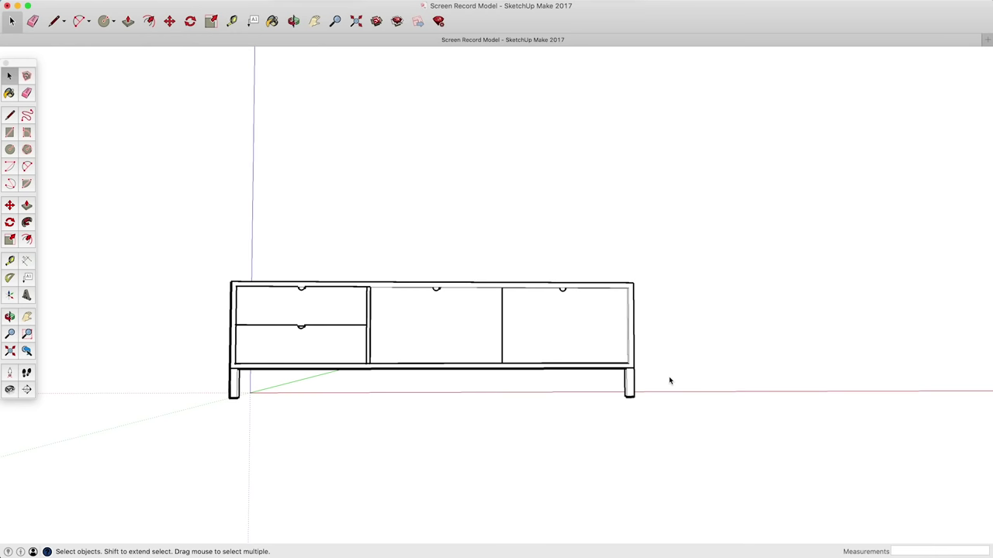
Select both front legs with a crossing window and copy them along the green axis to the cabinet's rear corners.
{"action": "left_click_drag", "start_coordinate": [670, 380], "coordinate": [142, 463]}
{"action": "middle_click_drag", "start_coordinate": [512, 384], "coordinate": [117, 392]}
{"action": "scroll", "coordinate": [401, 388], "scroll_direction": "up", "scroll_amount": 3}
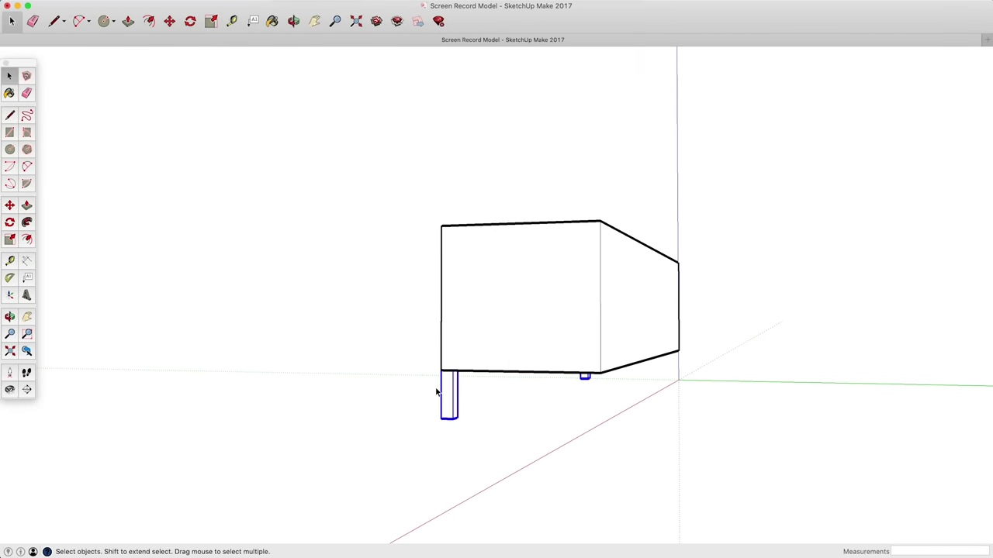
{"action": "scroll", "coordinate": [488, 376], "scroll_direction": "up", "scroll_amount": 3}
{"action": "left_click", "coordinate": [10, 205]}
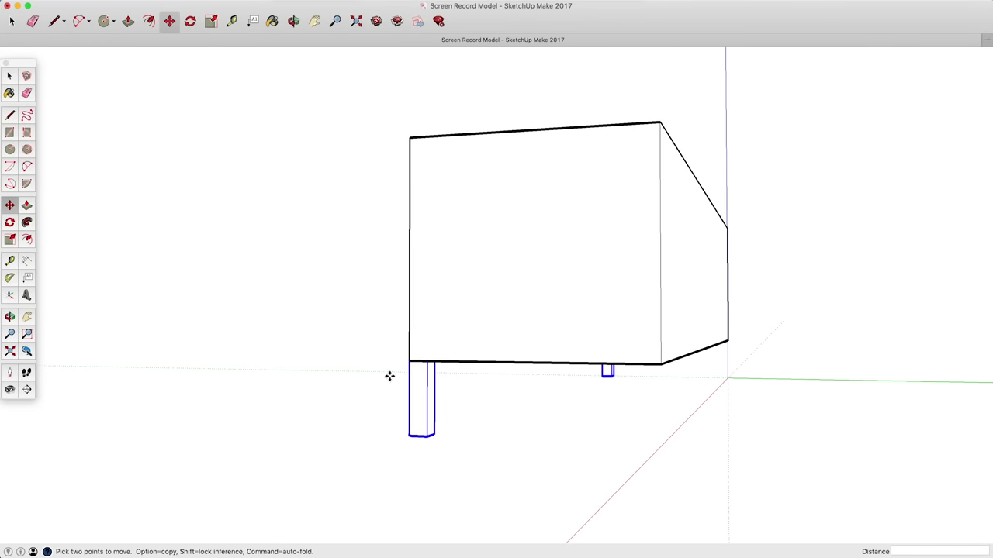
{"action": "left_click", "coordinate": [428, 362]}
{"action": "key", "text": "alt"}
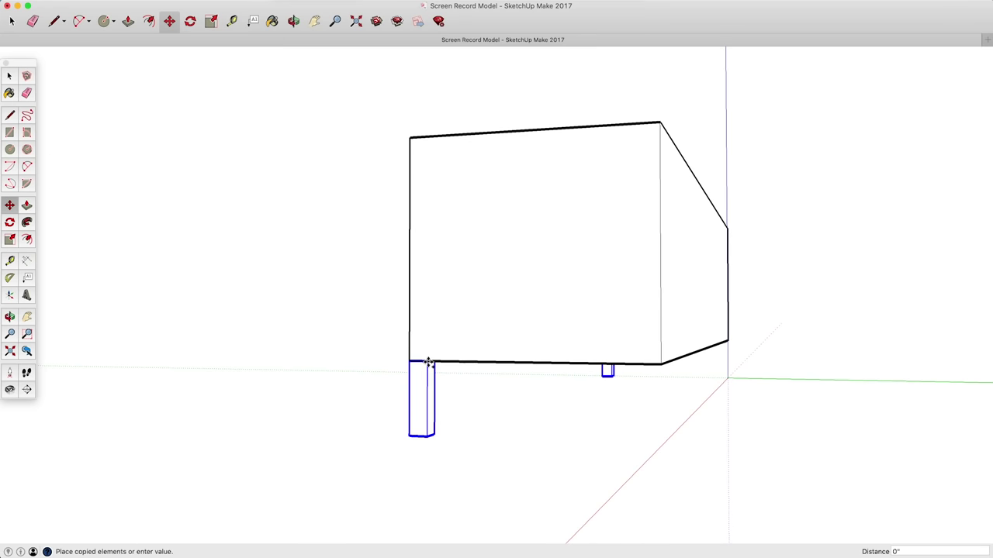
{"action": "left_click", "coordinate": [659, 363]}
{"action": "key", "text": "space"}
{"action": "left_click", "coordinate": [574, 453]}
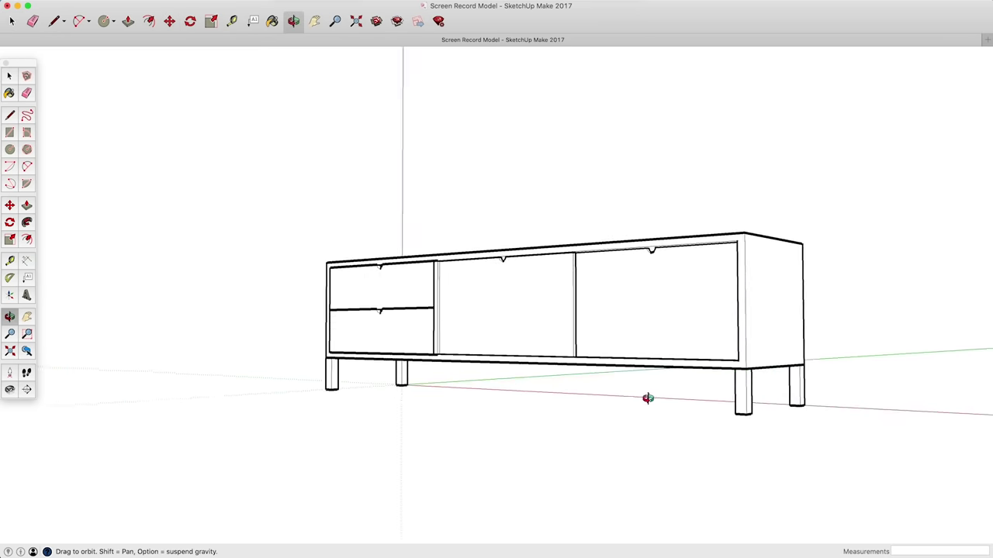
Draw a 1.5 by 1.5 inch rectangle at the top of the left front leg's inner face.
{"action": "middle_click_drag", "start_coordinate": [649, 399], "coordinate": [566, 433]}
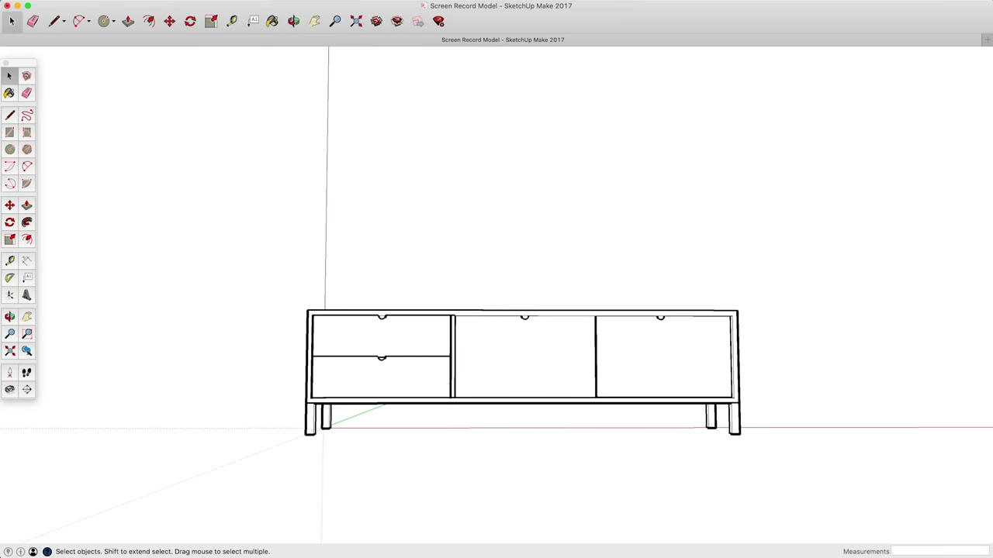
{"action": "left_click", "coordinate": [10, 135]}
{"action": "middle_click_drag", "start_coordinate": [155, 326], "coordinate": [348, 411]}
{"action": "scroll", "coordinate": [288, 411], "scroll_direction": "up", "scroll_amount": 10}
{"action": "left_click", "coordinate": [279, 265]}
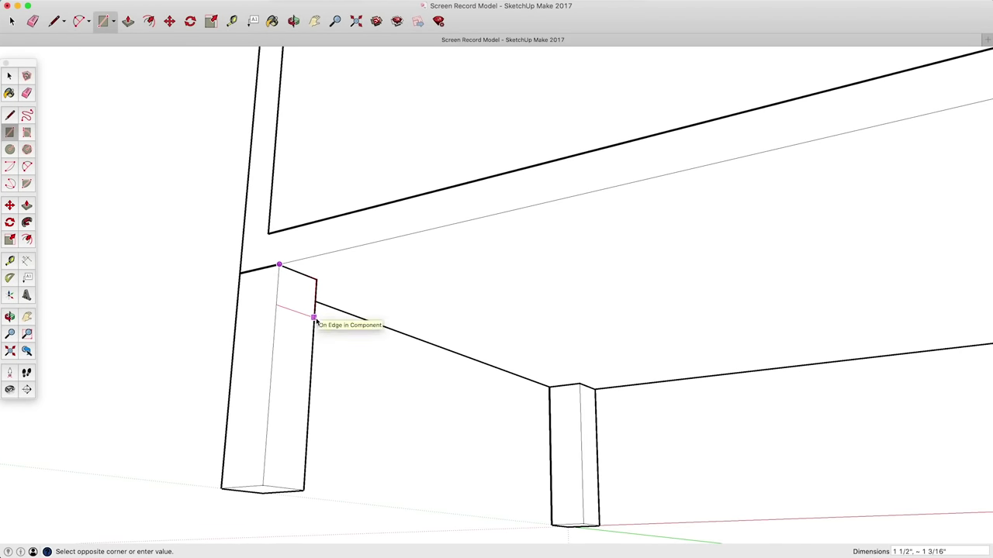
{"action": "type", "text": "1.5.1.5"}
{"action": "key", "text": "Return"}
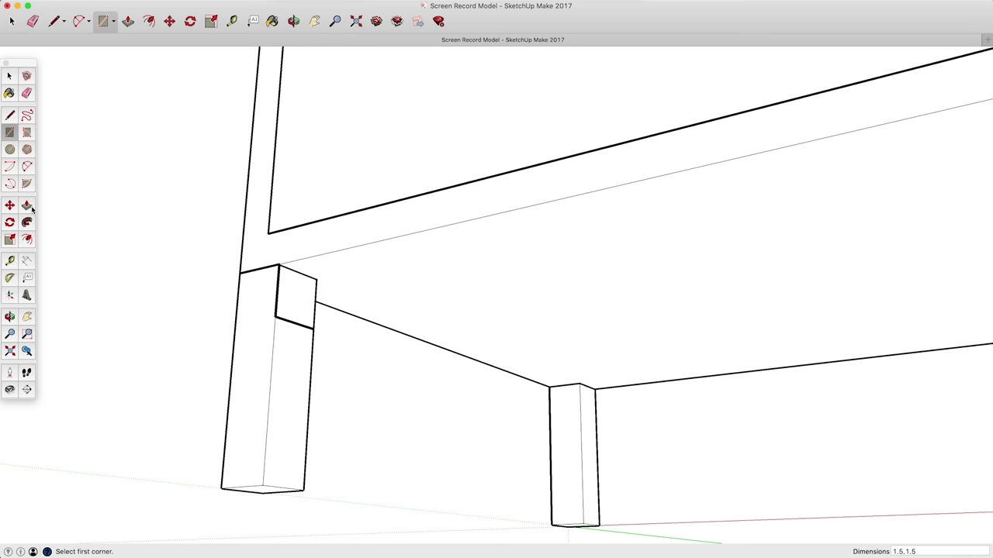
Extrude the square under the cabinet's front edge to the right front leg to form the front rail.
{"action": "left_click", "coordinate": [26, 206]}
{"action": "left_click", "coordinate": [301, 321]}
{"action": "scroll", "coordinate": [421, 392], "scroll_direction": "down", "scroll_amount": 5}
{"action": "middle_click_drag", "start_coordinate": [419, 401], "coordinate": [393, 249]}
{"action": "scroll", "coordinate": [477, 350], "scroll_direction": "down", "scroll_amount": 5}
{"action": "middle_click_drag", "start_coordinate": [654, 361], "coordinate": [465, 393]}
Select the whole front rail and make it a component.
{"action": "key", "text": "super+3"}
{"action": "scroll", "coordinate": [702, 399], "scroll_direction": "up", "scroll_amount": 4}
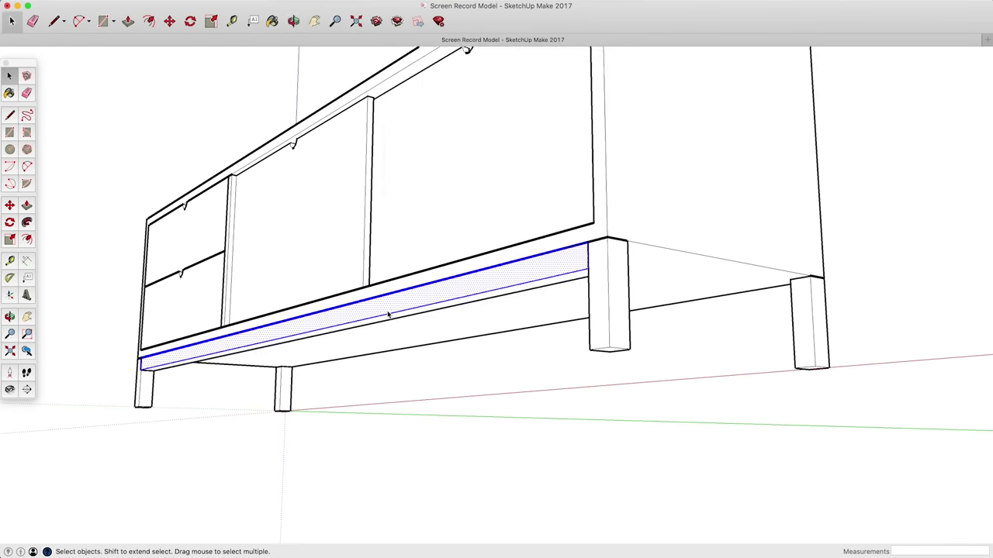
{"action": "key", "text": "g"}
{"action": "key", "text": "Return"}
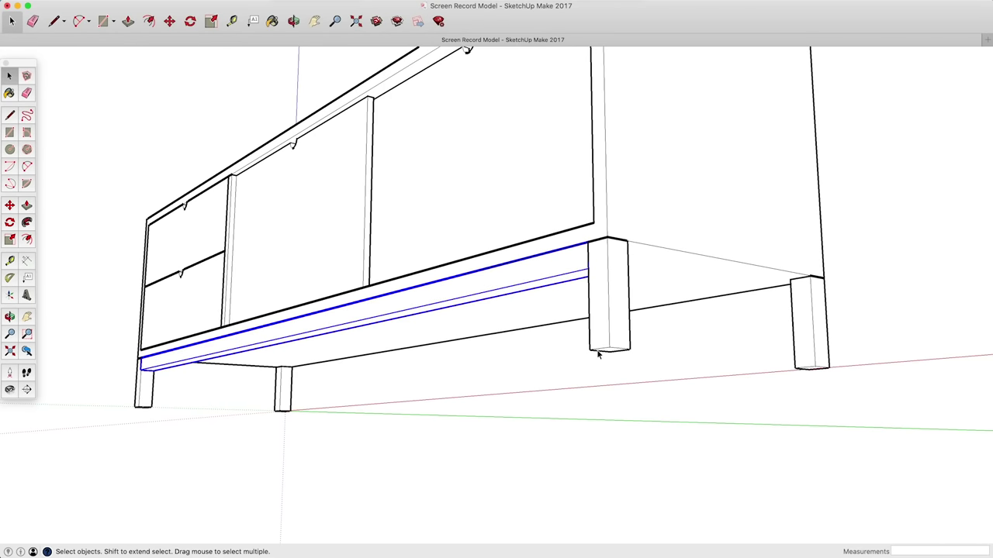
Copy the front rail along the green axis to the rear legs, using matching leg corners as reference points.
{"action": "key", "text": "m"}
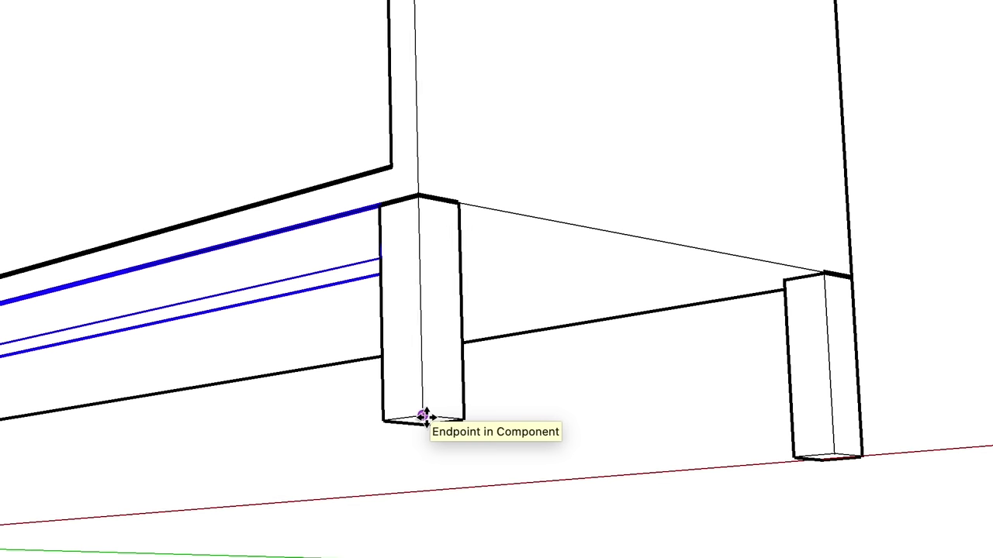
{"action": "key", "text": "alt"}
{"action": "left_click", "coordinate": [427, 419]}
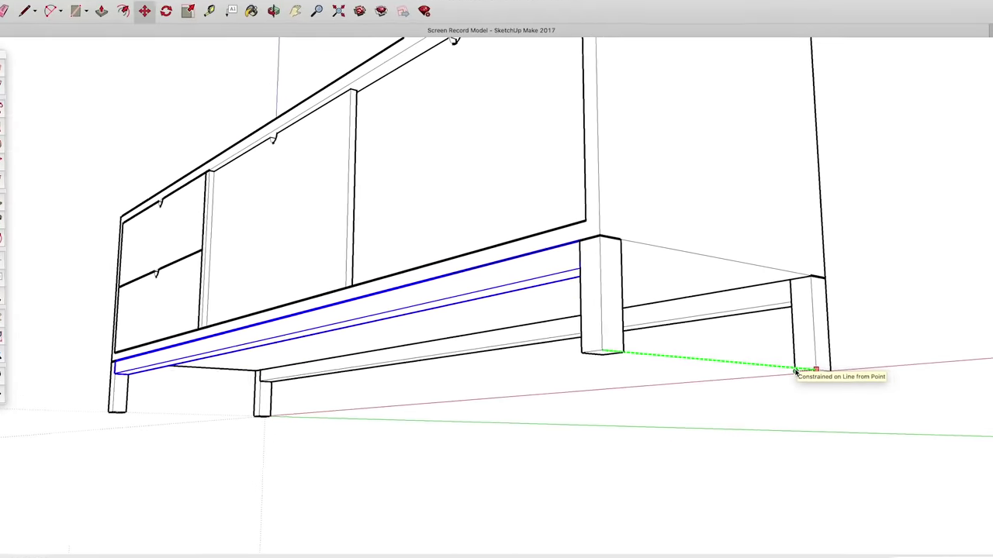
{"action": "left_click", "coordinate": [794, 372]}
{"action": "key", "text": "space"}
{"action": "left_click", "coordinate": [740, 419]}
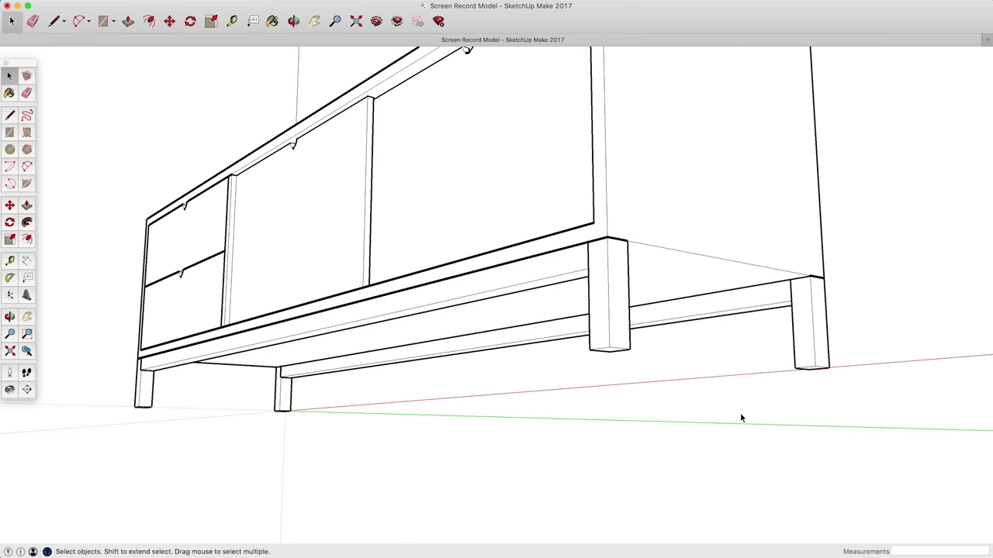
Draw a rail-height rectangle on the front face of the right rear leg's top and extrude it to the right front leg.
{"action": "left_click", "coordinate": [10, 132]}
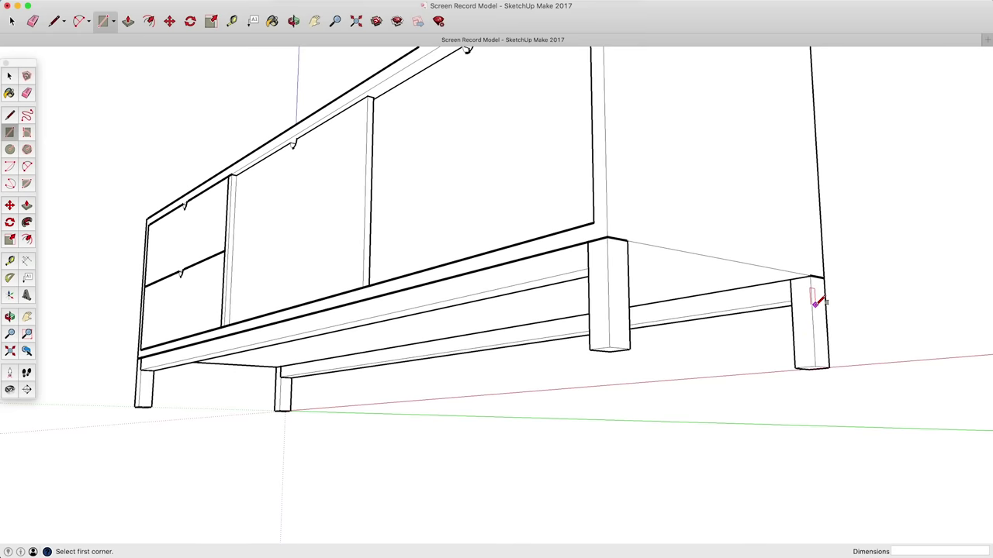
{"action": "scroll", "coordinate": [815, 293], "scroll_direction": "up", "scroll_amount": 3}
{"action": "left_click", "coordinate": [774, 297]}
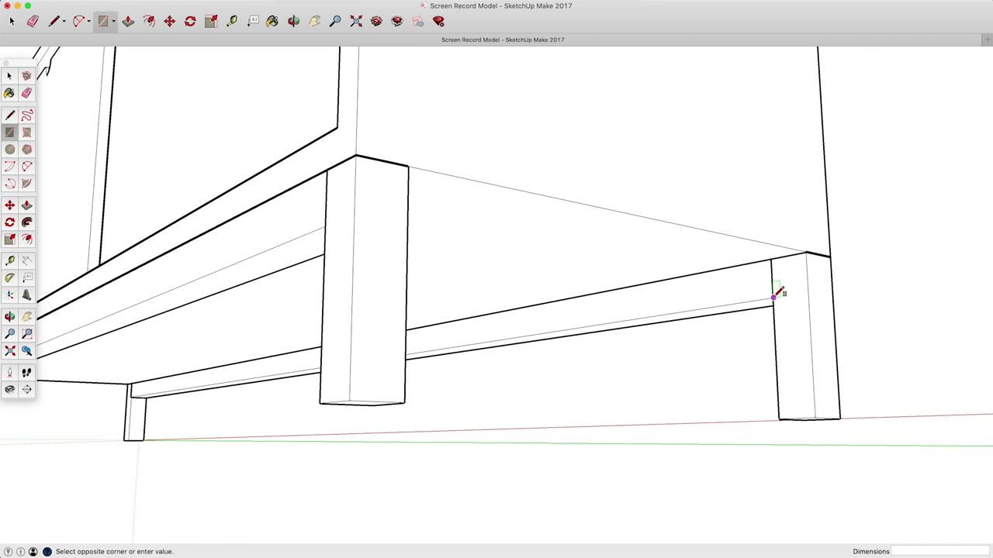
{"action": "left_click", "coordinate": [807, 252]}
{"action": "key", "text": "p"}
{"action": "left_click_drag", "start_coordinate": [786, 288], "coordinate": [403, 405]}
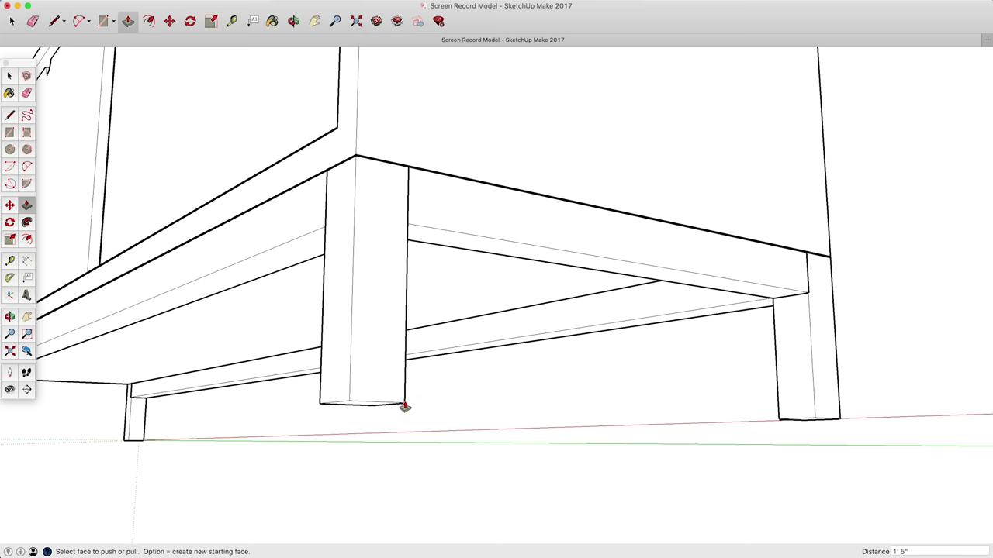
Select the whole right side rail and make it a component.
{"action": "key", "text": "space"}
{"action": "triple_click", "coordinate": [605, 248]}
{"action": "key", "text": "g"}
{"action": "key", "text": "Return"}
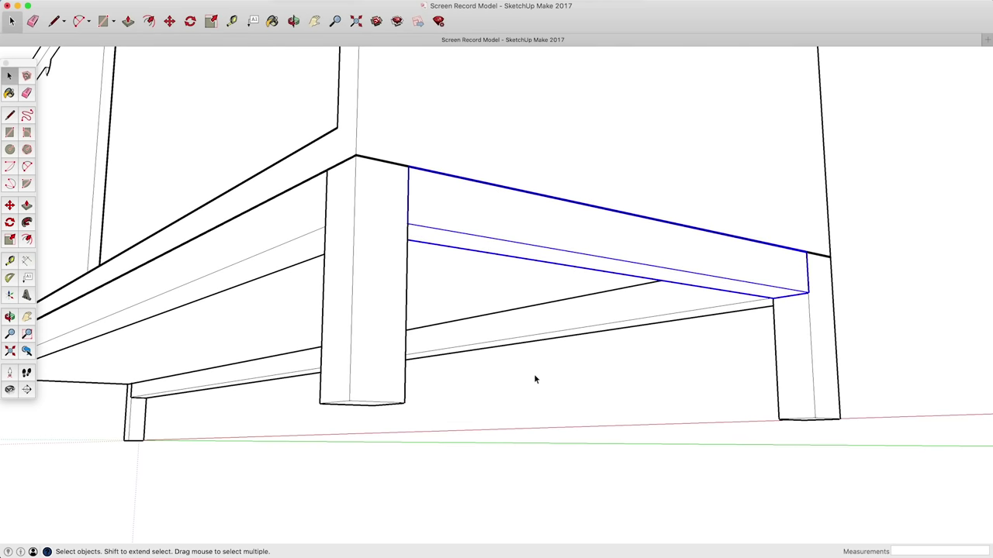
Copy the side rail along the red axis to the left legs and divide the copy distance with /2 to add a middle rail.
{"action": "scroll", "coordinate": [426, 414], "scroll_direction": "down", "scroll_amount": 5}
{"action": "middle_click_drag", "start_coordinate": [426, 414], "coordinate": [727, 348]}
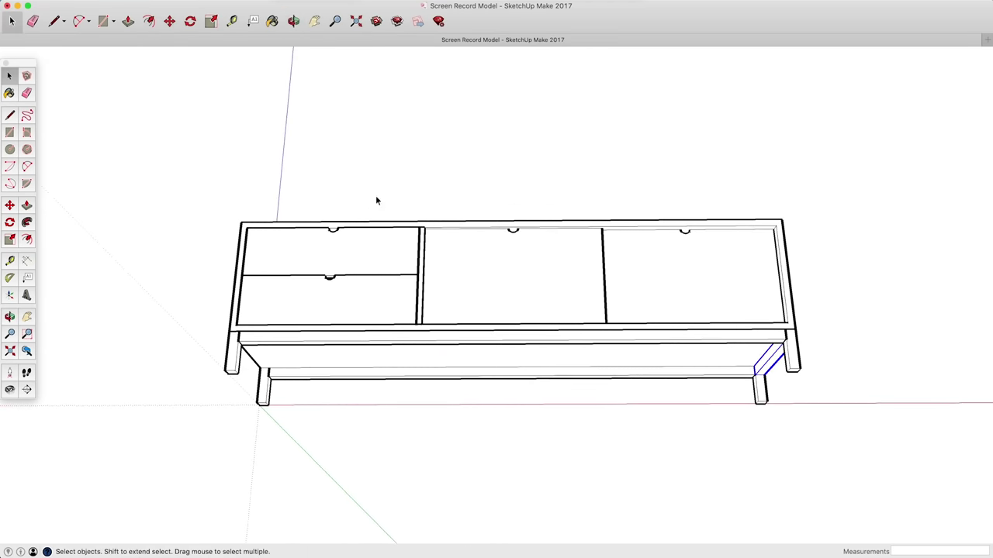
{"action": "middle_click_drag", "start_coordinate": [860, 433], "coordinate": [877, 447]}
{"action": "key", "text": "m"}
{"action": "left_click", "coordinate": [785, 378], "text": "alt"}
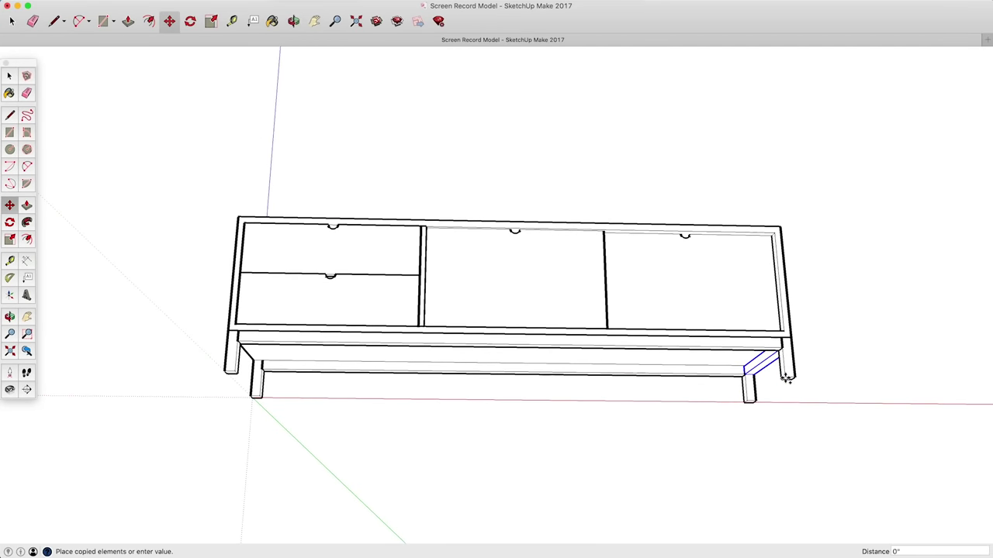
{"action": "left_click", "coordinate": [234, 373]}
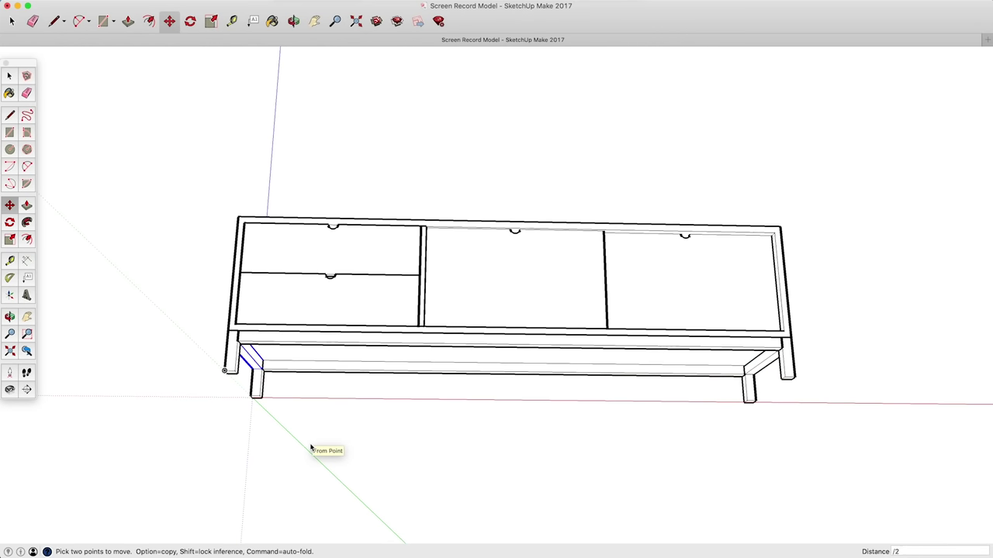
Create a guide line .25 inch below the cabinet's bottom front edge across the left front leg.
{"action": "middle_click_drag", "start_coordinate": [311, 448], "coordinate": [519, 369]}
{"action": "scroll", "coordinate": [502, 372], "scroll_direction": "up", "scroll_amount": 1}
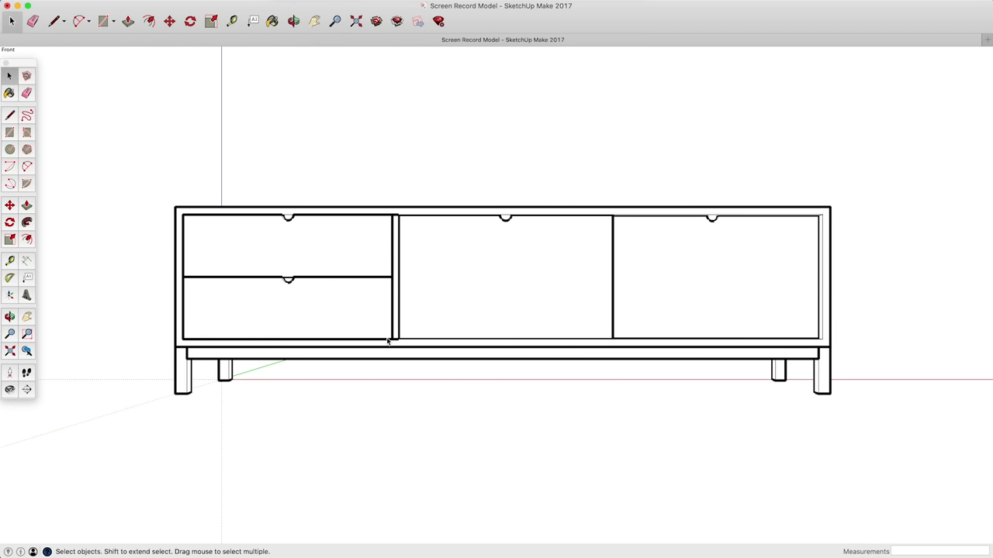
{"action": "middle_click_drag", "start_coordinate": [290, 323], "coordinate": [154, 261]}
{"action": "scroll", "coordinate": [326, 335], "scroll_direction": "up", "scroll_amount": 5}
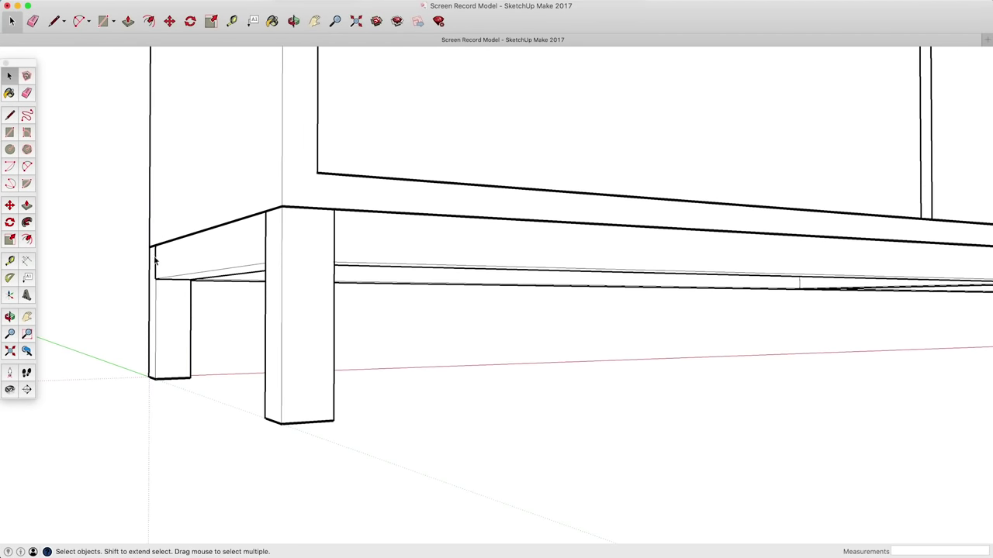
{"action": "left_click", "coordinate": [10, 262]}
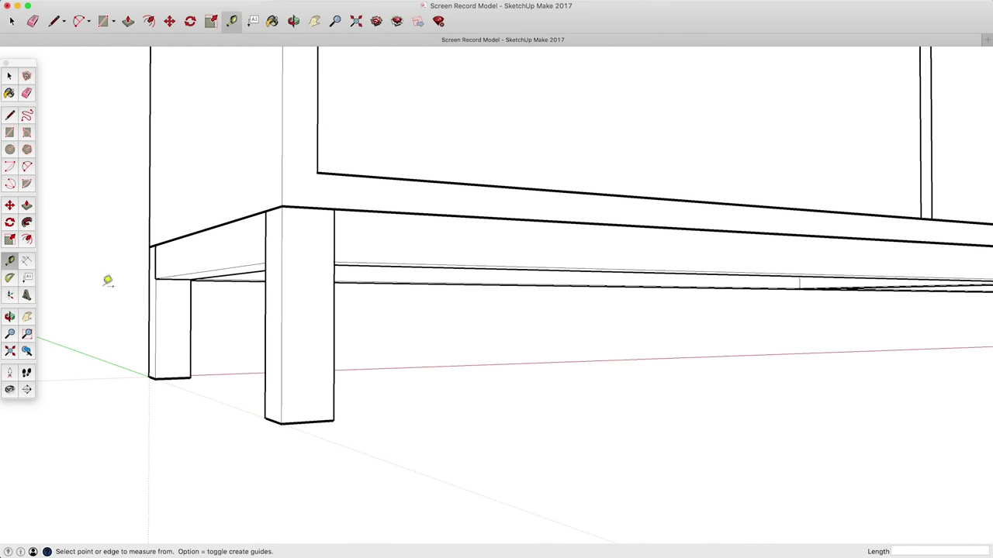
{"action": "left_click", "coordinate": [302, 206]}
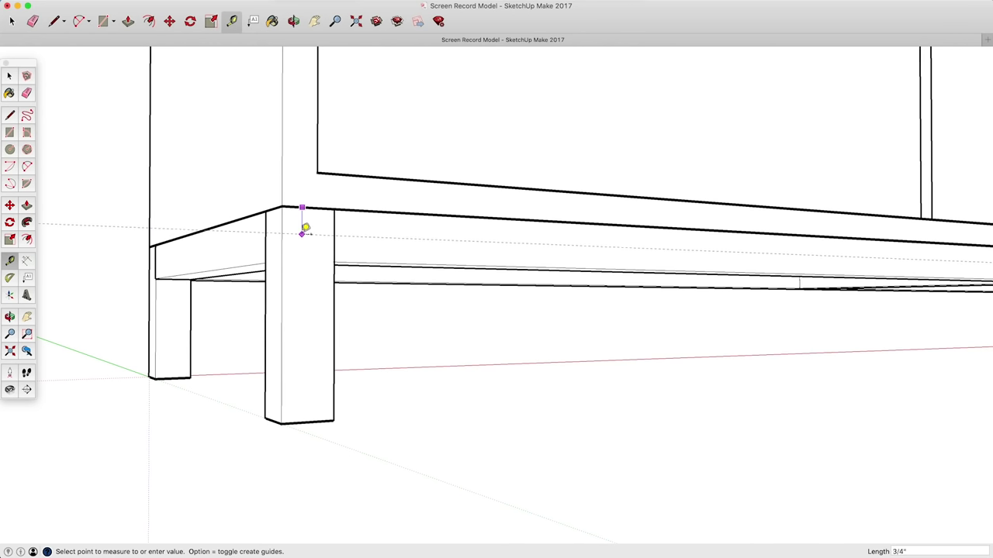
{"action": "type", "text": ".25"}
{"action": "key", "text": "Return"}
{"action": "middle_click_drag", "start_coordinate": [290, 230], "coordinate": [321, 290]}
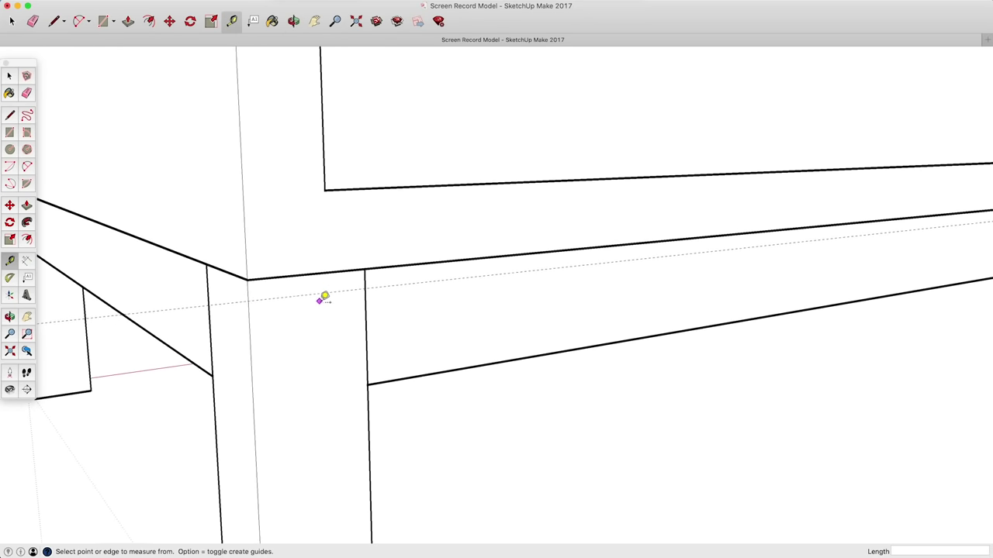
Inside the left front leg component, draw a line along the guide across the leg's front face.
{"action": "key", "text": "space"}
{"action": "double_click", "coordinate": [321, 316]}
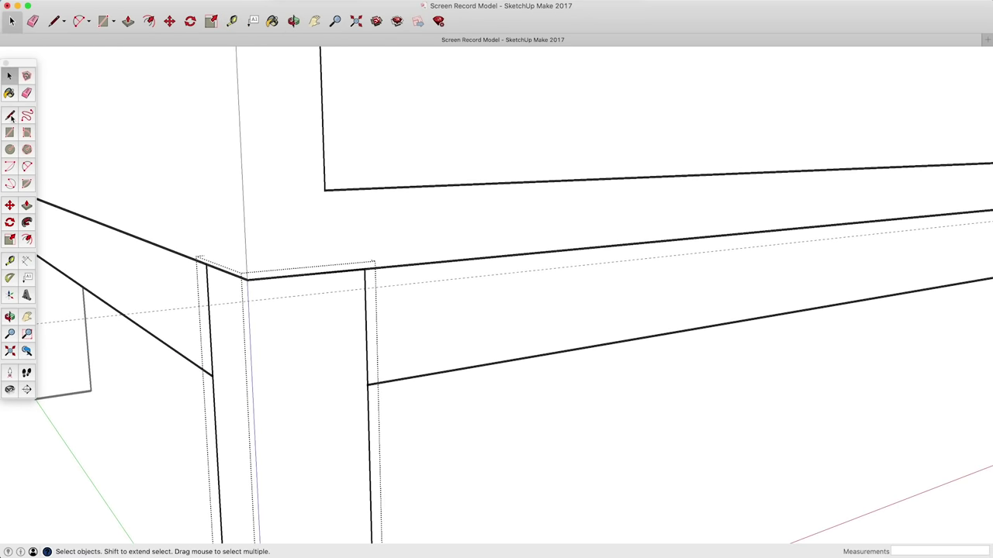
{"action": "key", "text": "l"}
{"action": "left_click", "coordinate": [366, 287]}
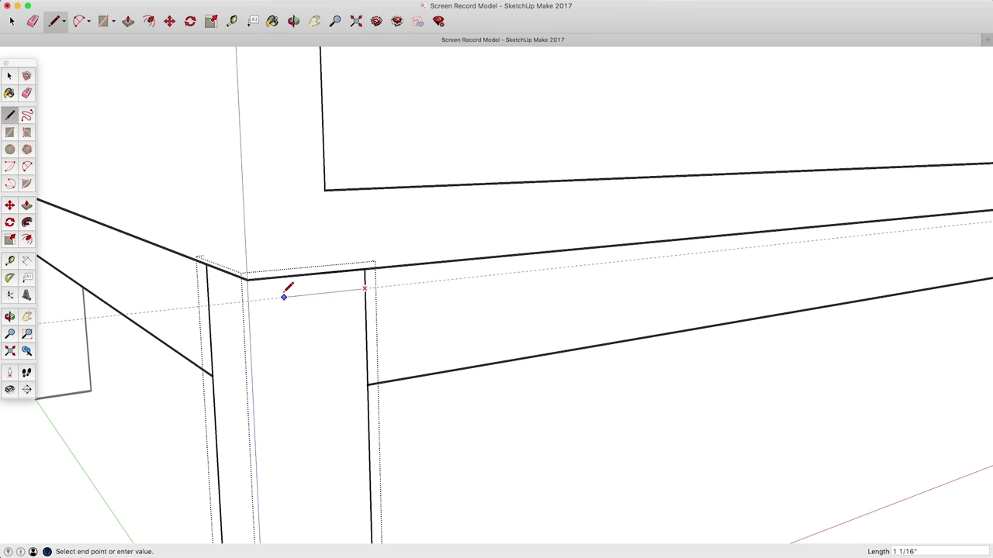
{"action": "key", "text": "Escape"}
{"action": "mouse_move", "coordinate": [248, 299]}
{"action": "middle_mouse_down"}
{"action": "mouse_move", "coordinate": [323, 342]}
{"action": "mouse_move", "coordinate": [408, 359]}
{"action": "mouse_move", "coordinate": [414, 350]}
{"action": "middle_mouse_up"}
Close the leg component and erase the dashed guide line below the cabinet.
{"action": "key", "text": "e"}
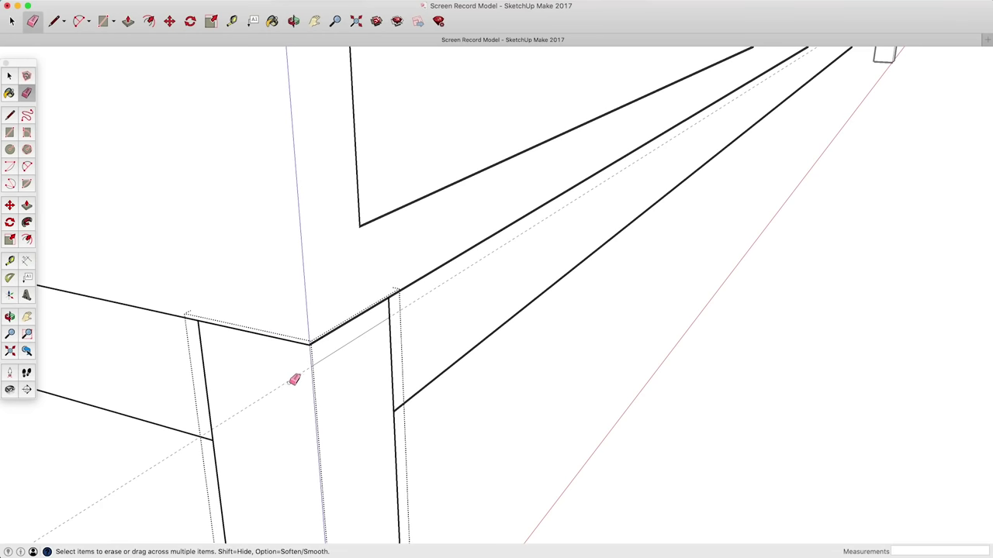
{"action": "key", "text": "space"}
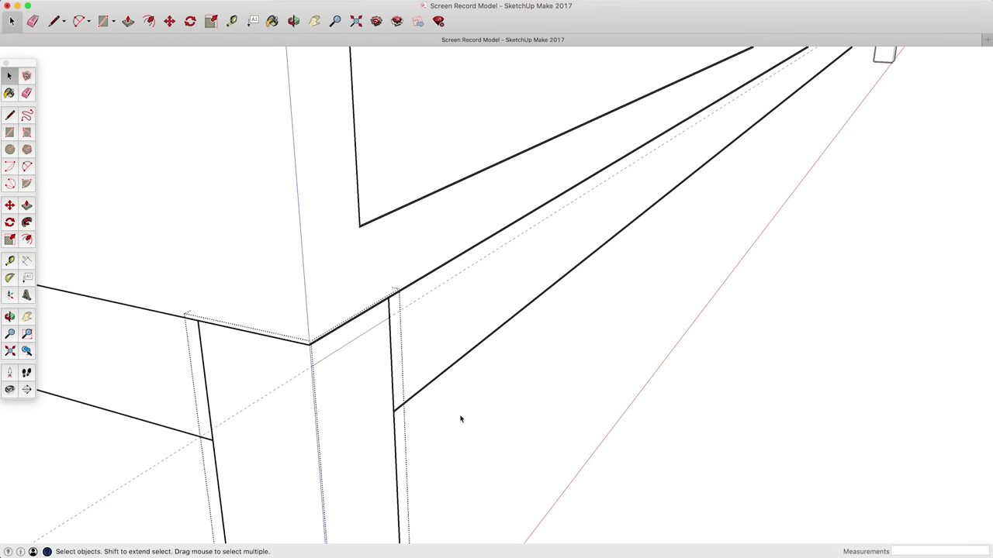
{"action": "left_click", "coordinate": [460, 419]}
{"action": "key", "text": "e"}
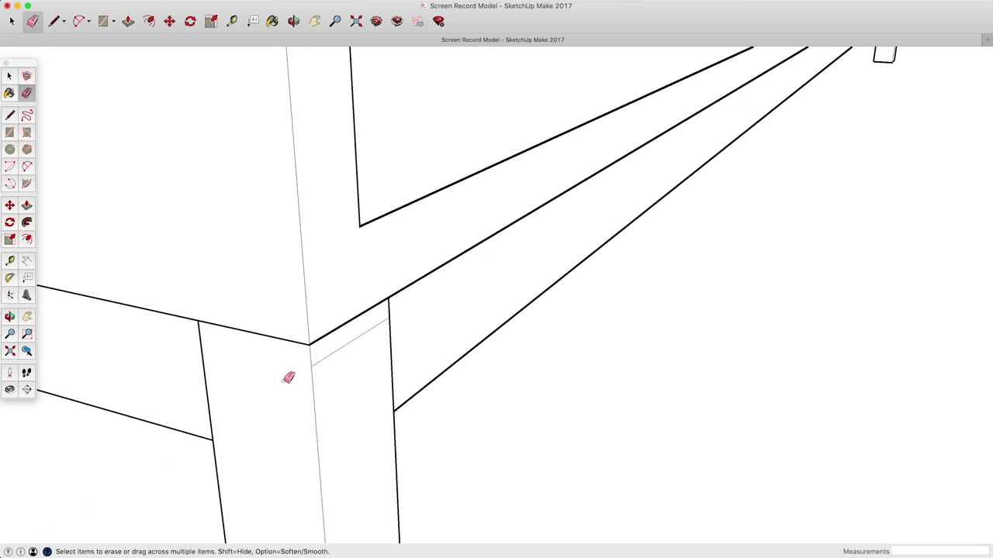
Reopen the left front leg and push the narrow strip at the top of its front face inward 1/4 inch.
{"action": "middle_click_drag", "start_coordinate": [371, 405], "coordinate": [329, 357]}
{"action": "key", "text": "space"}
{"action": "left_click", "coordinate": [329, 357]}
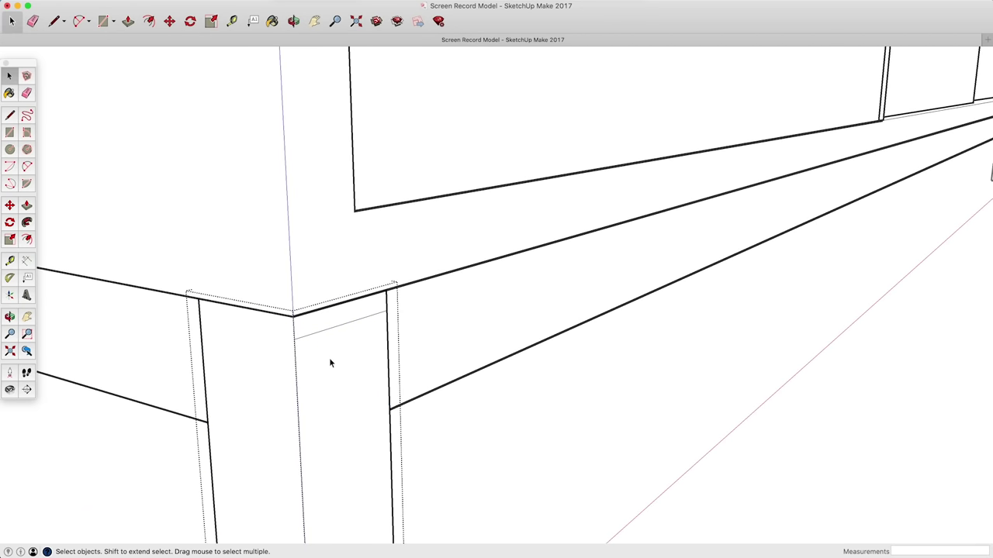
{"action": "key", "text": "p"}
{"action": "key", "text": "m"}
{"action": "key", "text": "p"}
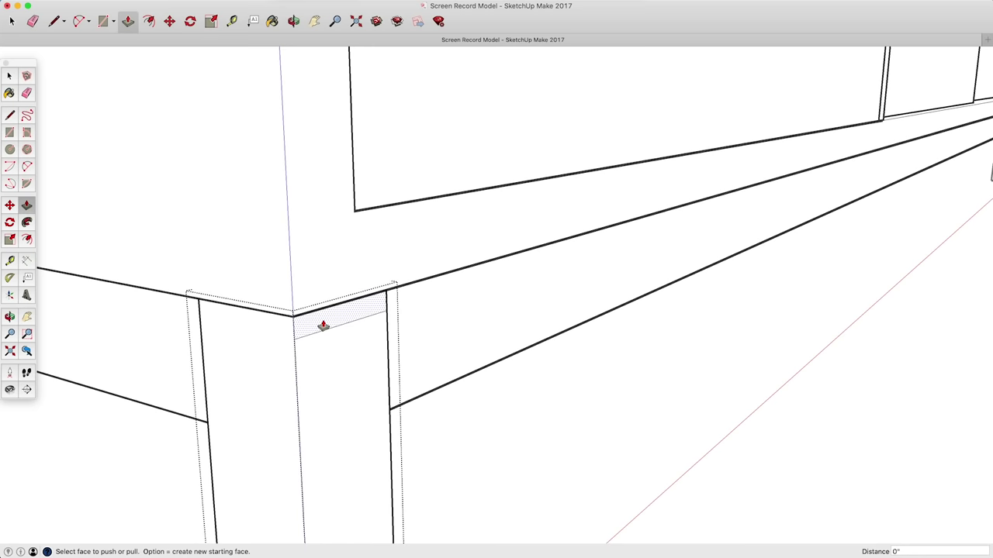
{"action": "left_click_drag", "start_coordinate": [323, 326], "coordinate": [319, 326]}
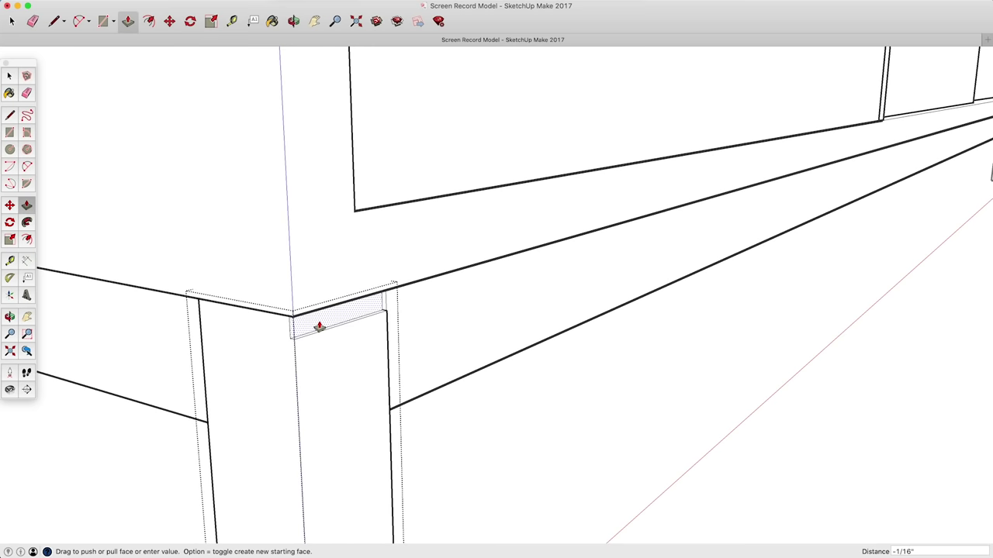
{"action": "key", "text": "BackSpace"}
{"action": "type", "text": "1/4"}
{"action": "key", "text": "Return"}
{"action": "key", "text": "space"}
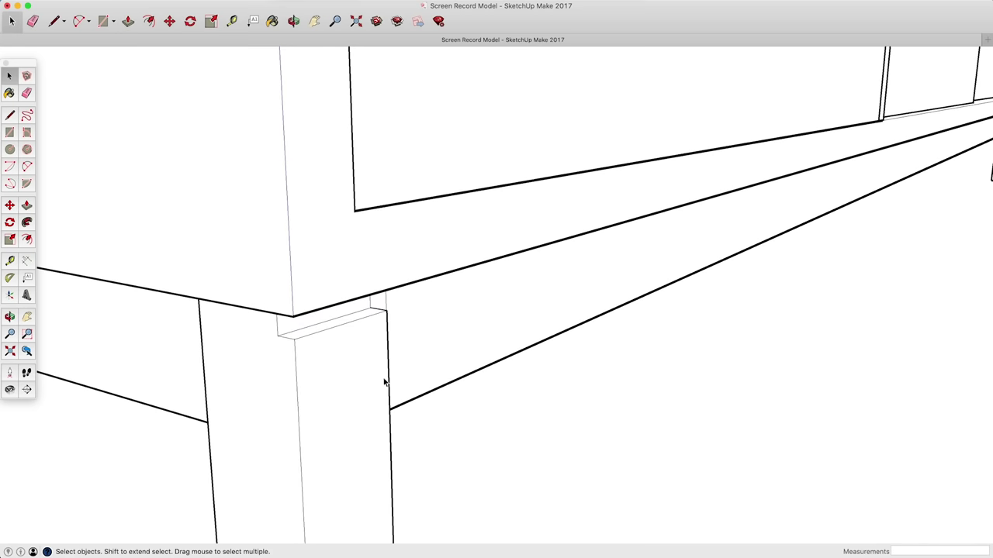
Draw a 1 1/4 inch line from the notch's corner across the leg's outer side face and push the strip above it inward.
{"action": "middle_click_drag", "start_coordinate": [239, 334], "coordinate": [261, 328]}
{"action": "left_click", "coordinate": [261, 328]}
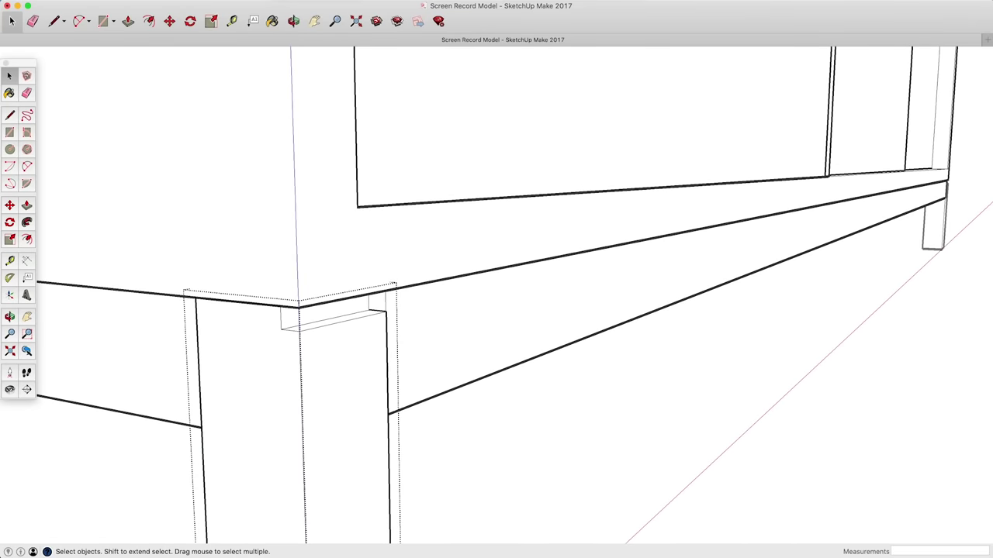
{"action": "left_click", "coordinate": [9, 116]}
{"action": "left_click", "coordinate": [281, 329]}
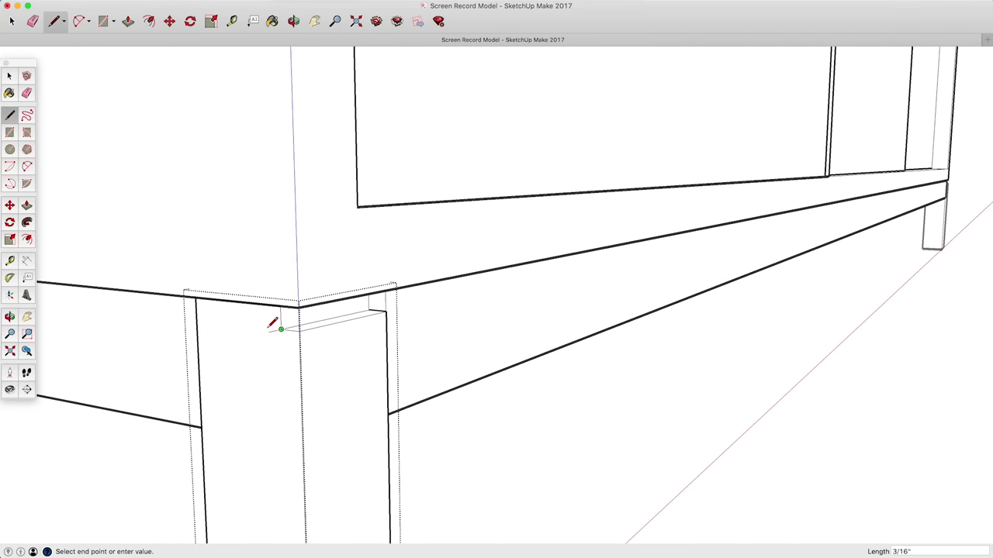
{"action": "left_click", "coordinate": [197, 326]}
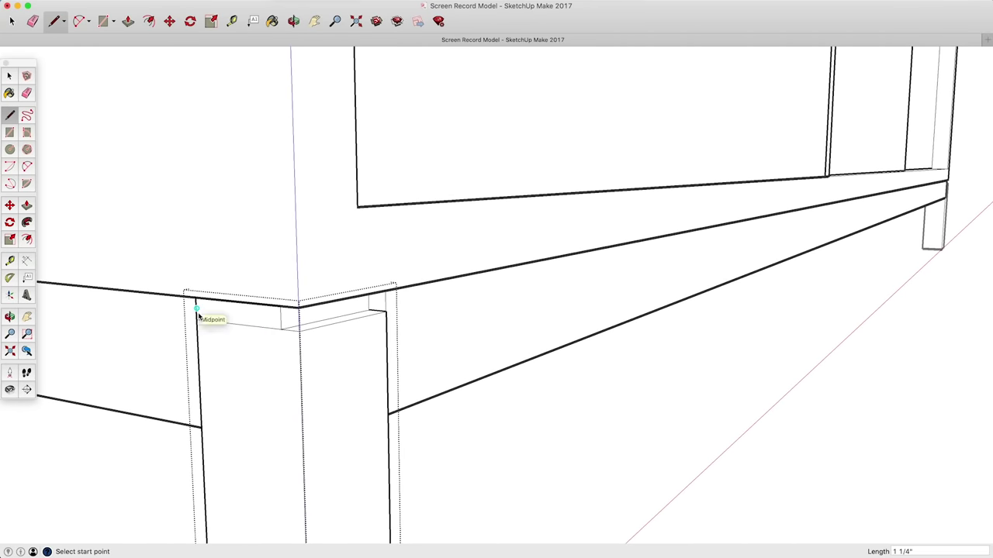
{"action": "key", "text": "p"}
{"action": "left_click", "coordinate": [248, 318]}
{"action": "key", "text": "Return"}
{"action": "middle_click_drag", "start_coordinate": [432, 414], "coordinate": [317, 326]}
Erase the leftover edges at the outer corner of the left front leg's notch.
{"action": "key", "text": "space"}
{"action": "scroll", "coordinate": [282, 325], "scroll_direction": "up", "scroll_amount": 2}
{"action": "left_click", "coordinate": [317, 326]}
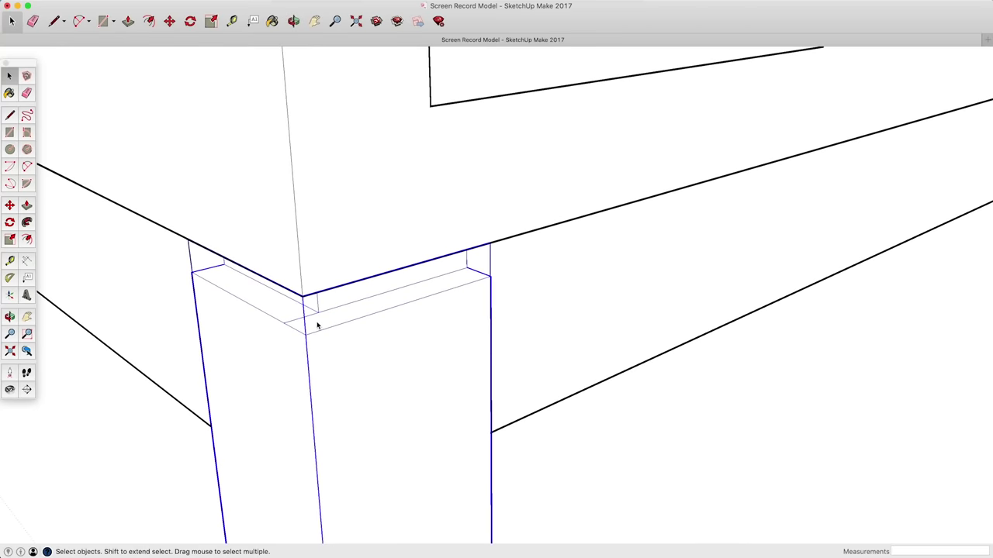
{"action": "key", "text": "e"}
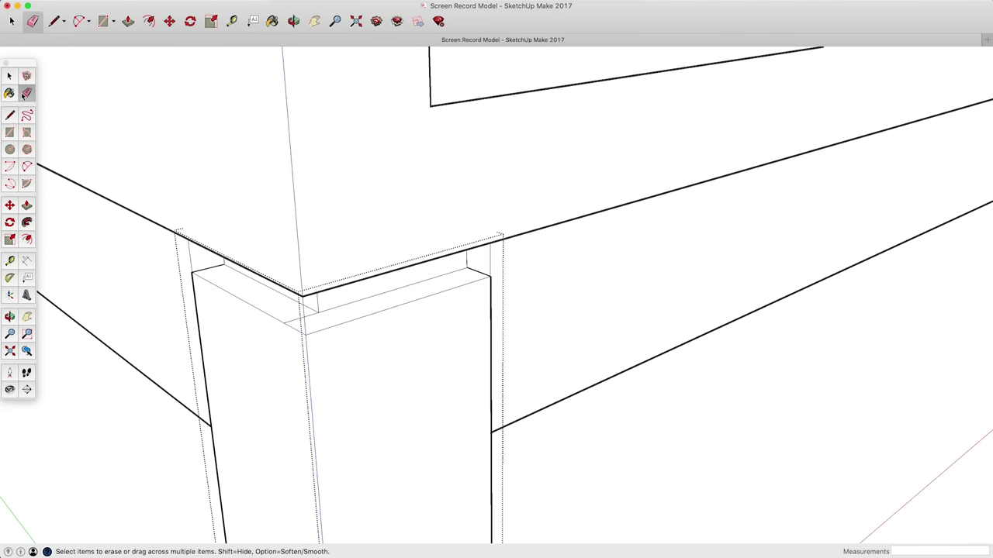
{"action": "key", "text": "space"}
Inside the front rail component, draw a 6' 9" line between the left and right legs at notch height.
{"action": "middle_click_drag", "start_coordinate": [532, 418], "coordinate": [404, 317]}
{"action": "double_click", "coordinate": [403, 318]}
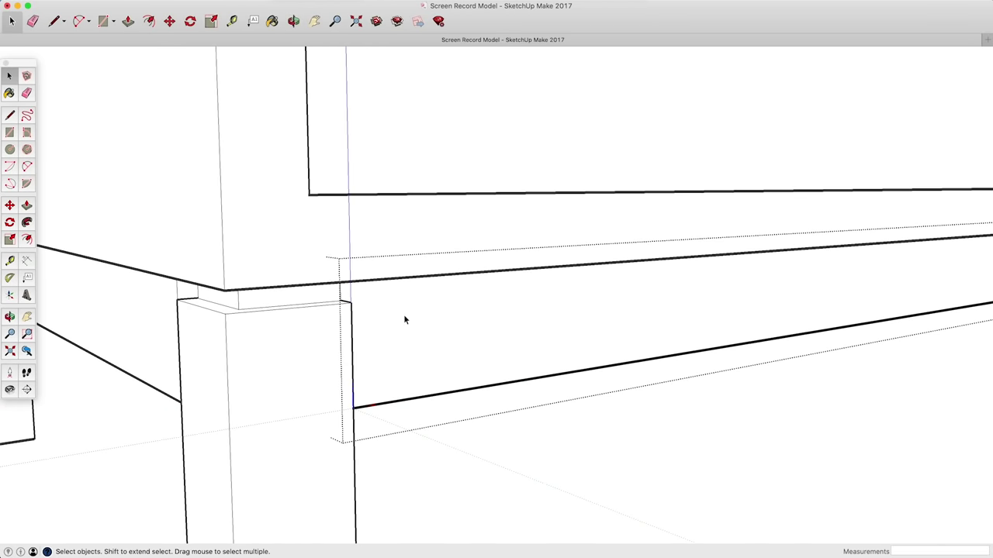
{"action": "left_click", "coordinate": [11, 116]}
{"action": "left_click", "coordinate": [350, 303]}
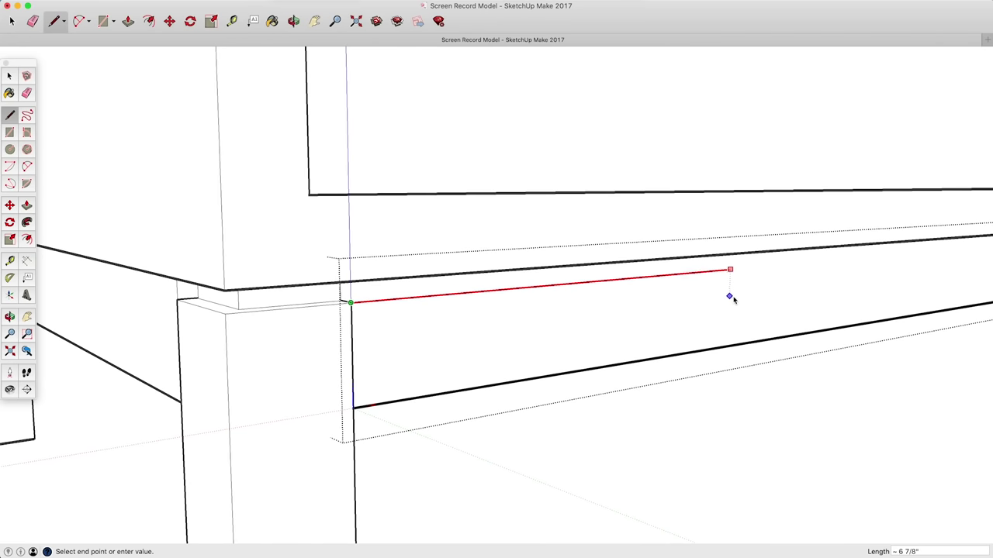
{"action": "scroll", "coordinate": [737, 295], "scroll_direction": "down", "scroll_amount": 4}
{"action": "middle_click_drag", "start_coordinate": [739, 296], "coordinate": [390, 364]}
{"action": "scroll", "coordinate": [707, 340], "scroll_direction": "up", "scroll_amount": 3}
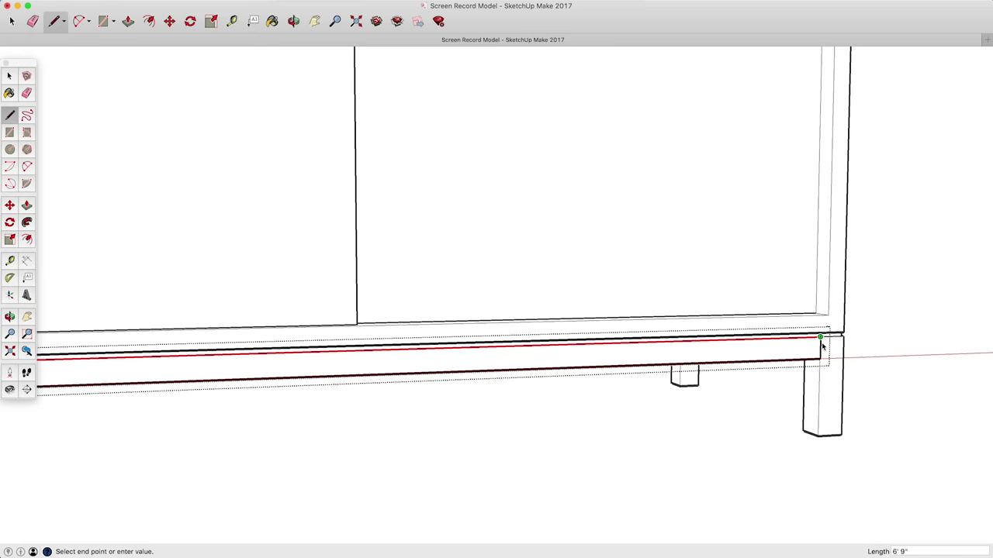
{"action": "scroll", "coordinate": [818, 340], "scroll_direction": "up", "scroll_amount": 5}
{"action": "middle_click_drag", "start_coordinate": [813, 317], "coordinate": [430, 309], "text": "shift"}
{"action": "left_click", "coordinate": [565, 304]}
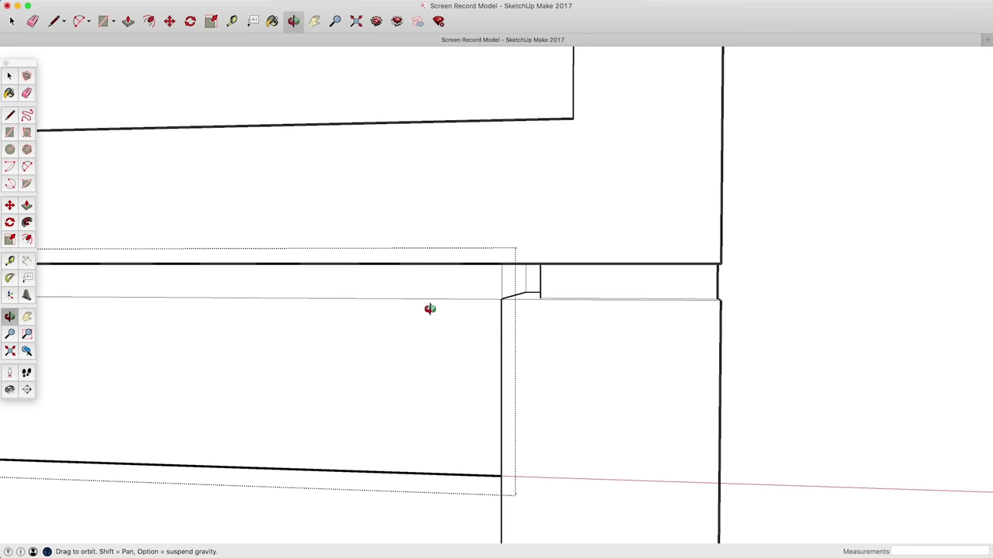
Push the narrow strip above the line on the front rail back 1 1/2 inches.
{"action": "key", "text": "l"}
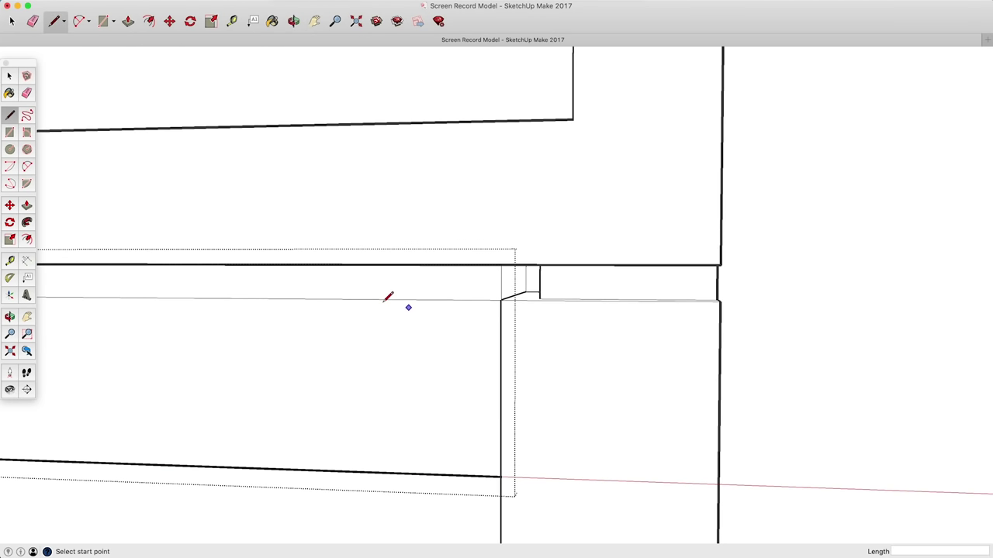
{"action": "left_click", "coordinate": [26, 204]}
{"action": "left_click_drag", "start_coordinate": [456, 287], "coordinate": [535, 292]}
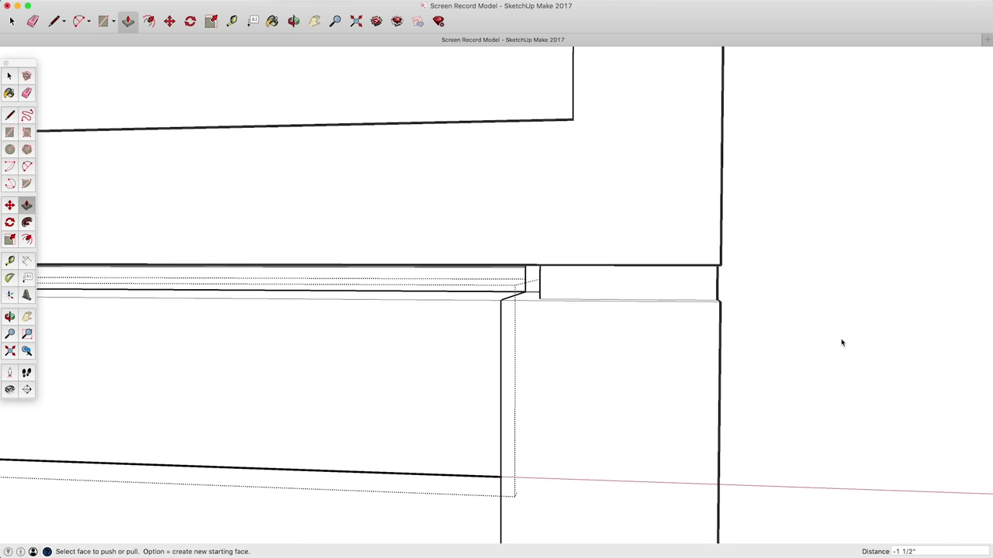
{"action": "key", "text": "space"}
Flip the right front leg along the component's red axis.
{"action": "scroll", "coordinate": [625, 401], "scroll_direction": "down", "scroll_amount": 5}
{"action": "middle_click_drag", "start_coordinate": [601, 456], "coordinate": [638, 390]}
{"action": "scroll", "coordinate": [628, 411], "scroll_direction": "up", "scroll_amount": 4}
{"action": "middle_click_drag", "start_coordinate": [619, 427], "coordinate": [279, 365]}
{"action": "left_click", "coordinate": [577, 395]}
{"action": "scroll", "coordinate": [279, 365], "scroll_direction": "down", "scroll_amount": 5}
{"action": "middle_click_drag", "start_coordinate": [434, 392], "coordinate": [407, 375]}
{"action": "scroll", "coordinate": [758, 367], "scroll_direction": "up", "scroll_amount": 2}
{"action": "middle_click_drag", "start_coordinate": [759, 367], "coordinate": [575, 325]}
{"action": "right_click", "coordinate": [574, 326]}
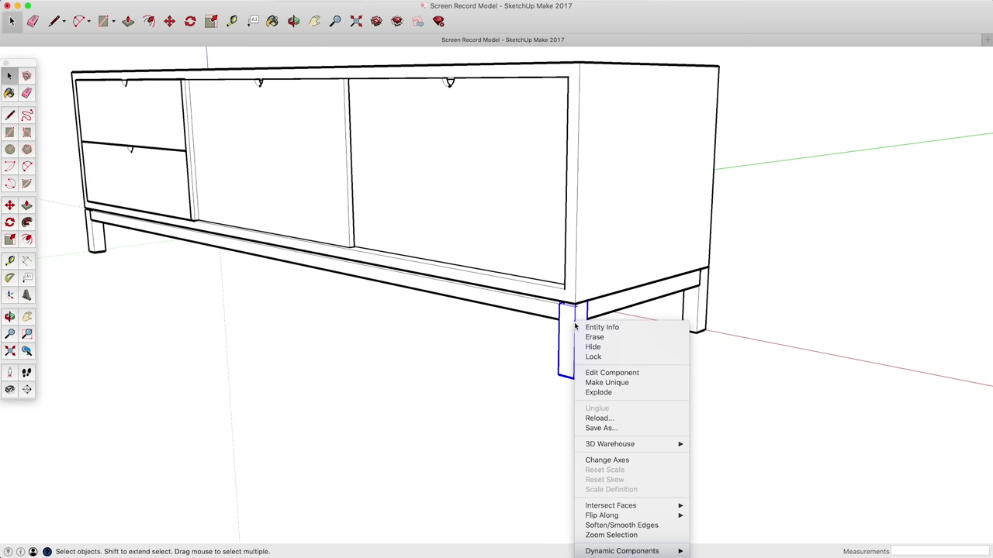
{"action": "left_click", "coordinate": [519, 375]}
{"action": "middle_click_drag", "start_coordinate": [565, 421], "coordinate": [522, 188]}
{"action": "scroll", "coordinate": [536, 229], "scroll_direction": "up", "scroll_amount": 2}
{"action": "right_click", "coordinate": [536, 229]}
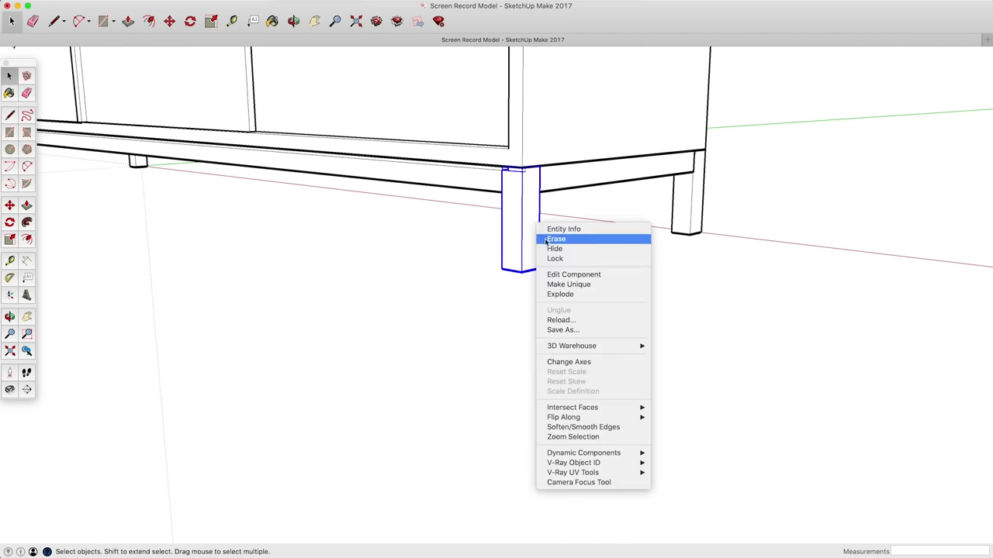
{"action": "mouse_move", "coordinate": [585, 419]}
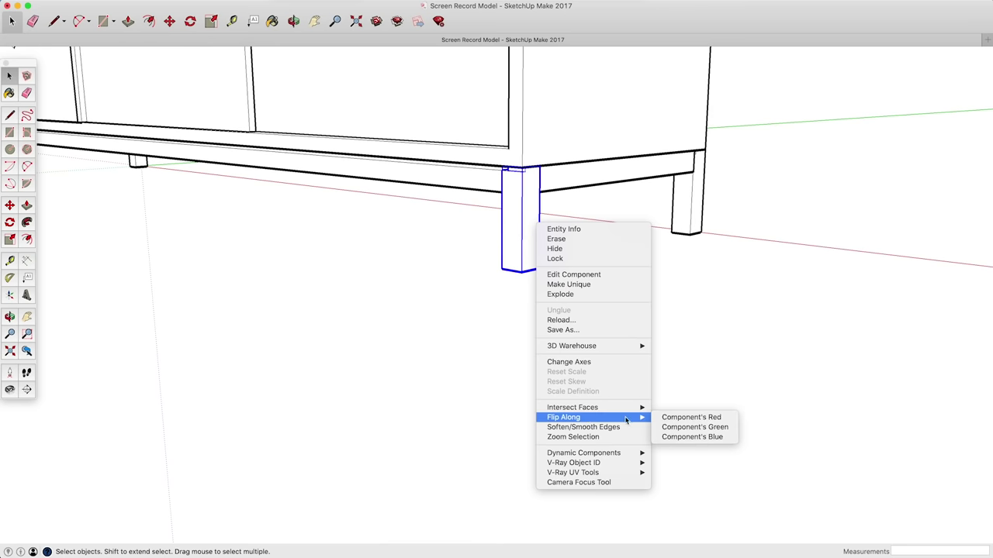
{"action": "left_click", "coordinate": [674, 419]}
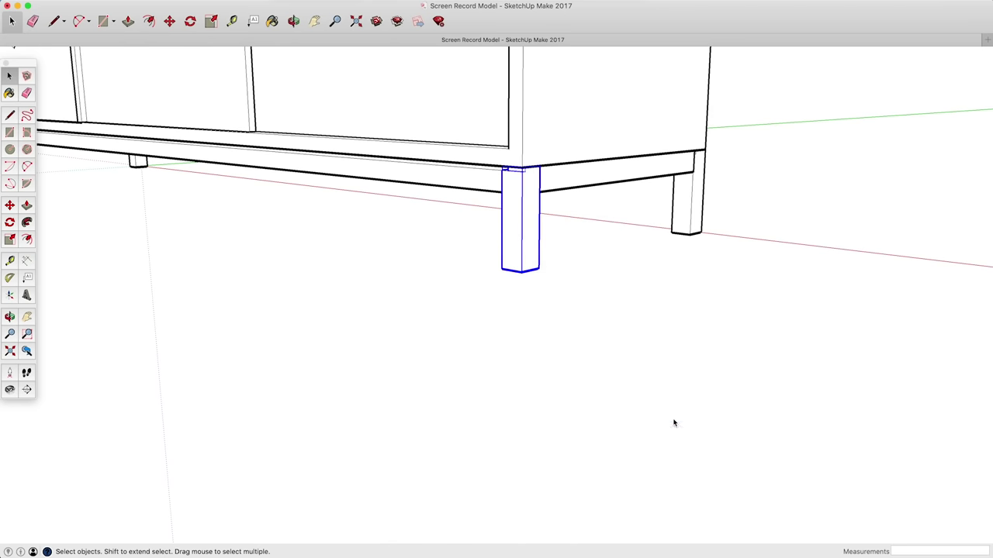
Flip the right rear leg along the component's red axis.
{"action": "left_click", "coordinate": [528, 284]}
{"action": "middle_click_drag", "start_coordinate": [528, 285], "coordinate": [535, 216]}
{"action": "scroll", "coordinate": [535, 216], "scroll_direction": "up", "scroll_amount": 3}
{"action": "scroll", "coordinate": [546, 259], "scroll_direction": "up", "scroll_amount": 2}
{"action": "middle_click_drag", "start_coordinate": [546, 258], "coordinate": [660, 250]}
{"action": "scroll", "coordinate": [687, 317], "scroll_direction": "down", "scroll_amount": 3}
{"action": "middle_click_drag", "start_coordinate": [687, 317], "coordinate": [669, 259]}
{"action": "right_click", "coordinate": [760, 316]}
{"action": "right_click", "coordinate": [714, 207]}
{"action": "mouse_move", "coordinate": [768, 402]}
{"action": "left_click", "coordinate": [845, 403]}
Select both rear legs and flip them together along the green direction.
{"action": "middle_click_drag", "start_coordinate": [753, 259], "coordinate": [304, 230]}
{"action": "scroll", "coordinate": [458, 275], "scroll_direction": "up", "scroll_amount": 2}
{"action": "scroll", "coordinate": [459, 276], "scroll_direction": "down", "scroll_amount": 5}
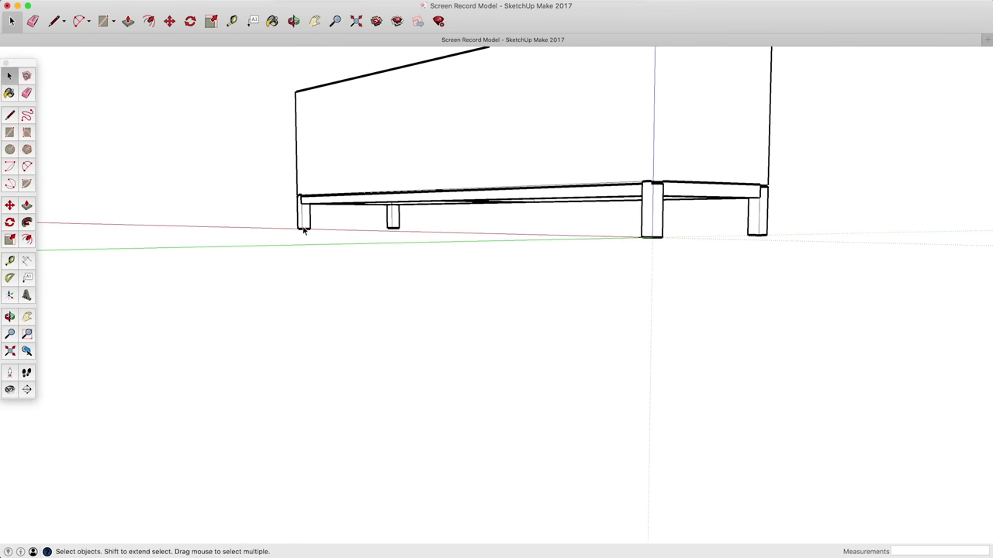
{"action": "right_click", "coordinate": [654, 229]}
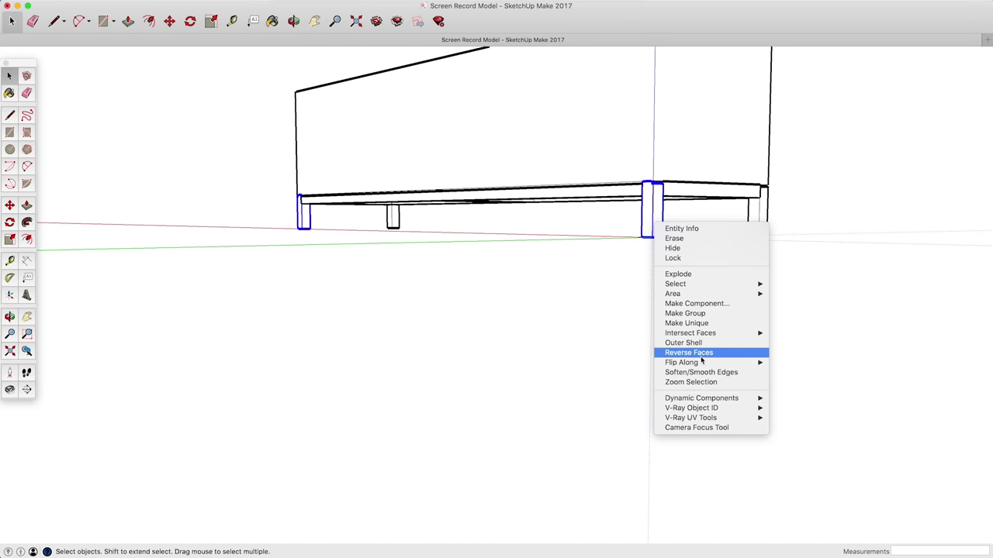
{"action": "mouse_move", "coordinate": [702, 362]}
{"action": "left_click", "coordinate": [793, 373]}
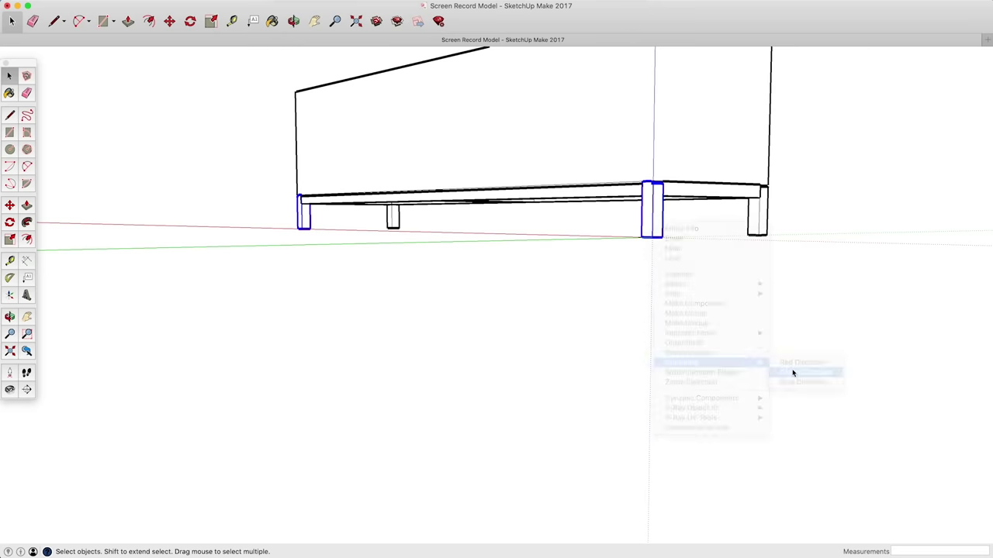
Flip the long rear rail along the component's green axis.
{"action": "scroll", "coordinate": [656, 206], "scroll_direction": "up", "scroll_amount": 5}
{"action": "middle_click_drag", "start_coordinate": [649, 189], "coordinate": [613, 159]}
{"action": "scroll", "coordinate": [626, 216], "scroll_direction": "up", "scroll_amount": 5}
{"action": "scroll", "coordinate": [525, 219], "scroll_direction": "up", "scroll_amount": 5}
{"action": "scroll", "coordinate": [508, 246], "scroll_direction": "down", "scroll_amount": 5}
{"action": "scroll", "coordinate": [621, 162], "scroll_direction": "down", "scroll_amount": 5}
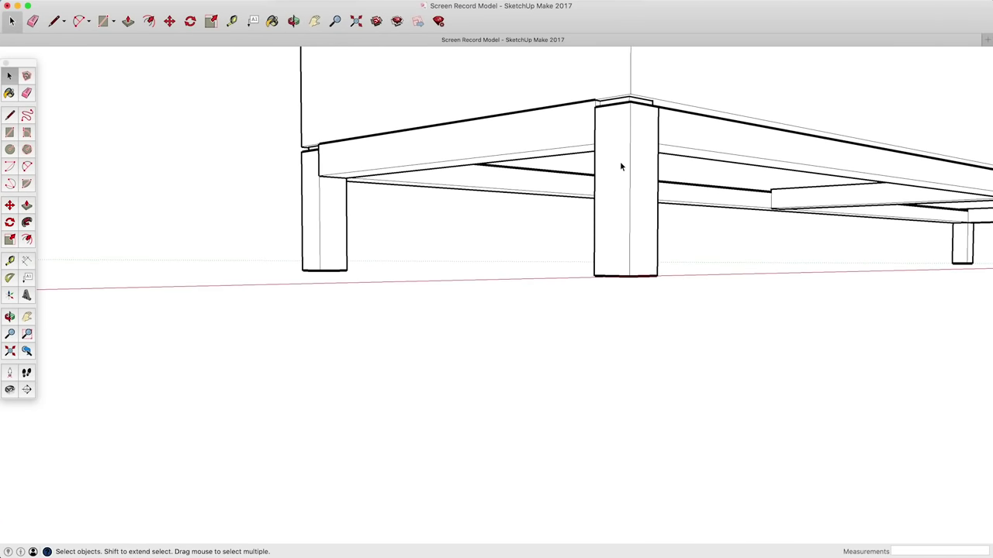
{"action": "middle_click_drag", "start_coordinate": [656, 193], "coordinate": [574, 242]}
{"action": "left_click", "coordinate": [575, 242]}
{"action": "right_click", "coordinate": [576, 240]}
{"action": "mouse_move", "coordinate": [620, 429]}
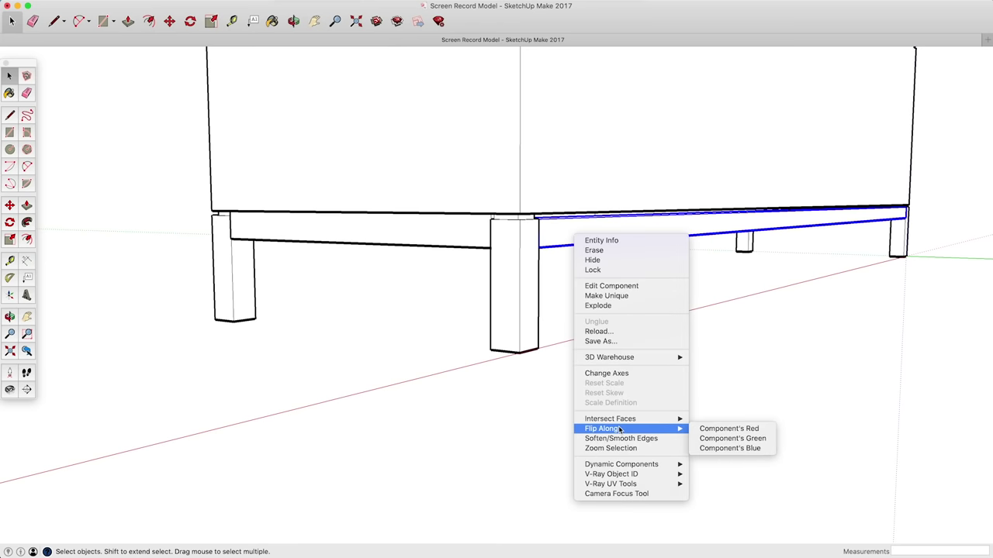
{"action": "left_click", "coordinate": [709, 438]}
Hide the cabinet's outer case to expose the tops of the base rails and legs.
{"action": "middle_click_drag", "start_coordinate": [709, 439], "coordinate": [610, 186]}
{"action": "right_click", "coordinate": [610, 186]}
{"action": "key", "text": "Escape"}
Inside the front rail component, draw a 6' 9" line along its top between the legs' notch corners and raise the inner strip.
{"action": "middle_click_drag", "start_coordinate": [678, 225], "coordinate": [672, 355]}
{"action": "double_click", "coordinate": [672, 354]}
{"action": "key", "text": "l"}
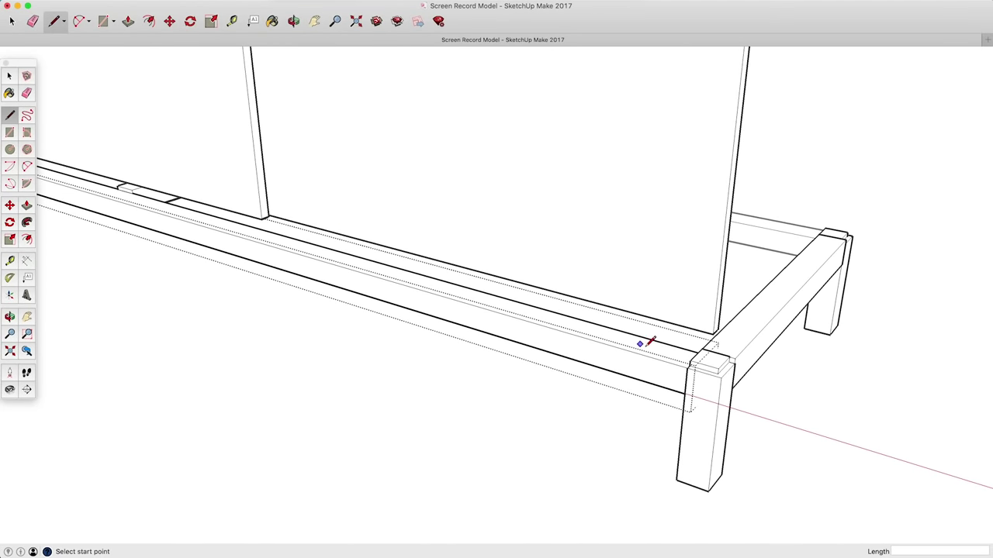
{"action": "scroll", "coordinate": [650, 341], "scroll_direction": "up", "scroll_amount": 5}
{"action": "left_click", "coordinate": [715, 360]}
{"action": "scroll", "coordinate": [443, 259], "scroll_direction": "down", "scroll_amount": 5}
{"action": "middle_click_drag", "start_coordinate": [487, 282], "coordinate": [348, 204]}
{"action": "scroll", "coordinate": [321, 272], "scroll_direction": "up", "scroll_amount": 6}
{"action": "left_click", "coordinate": [310, 256]}
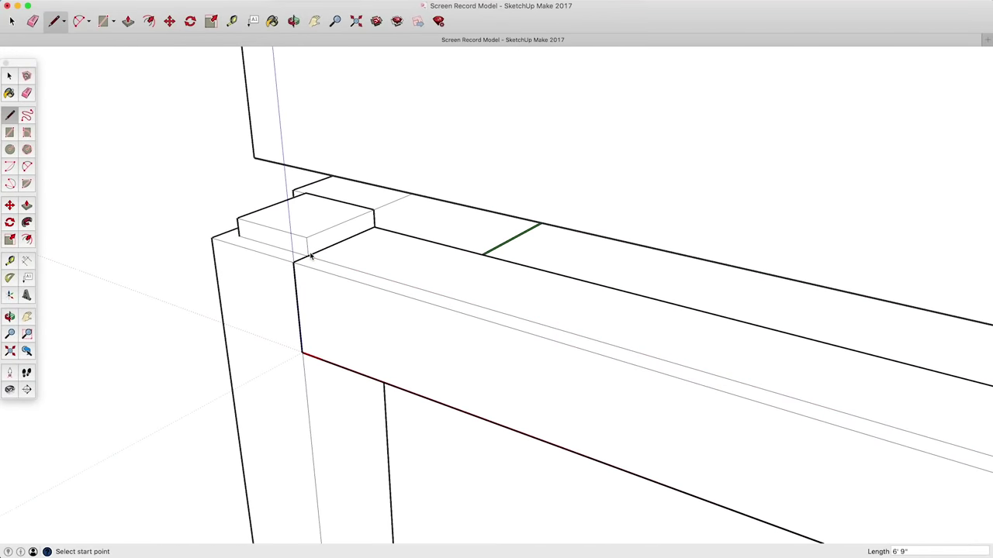
{"action": "key", "text": "p"}
{"action": "middle_click_drag", "start_coordinate": [442, 337], "coordinate": [522, 317]}
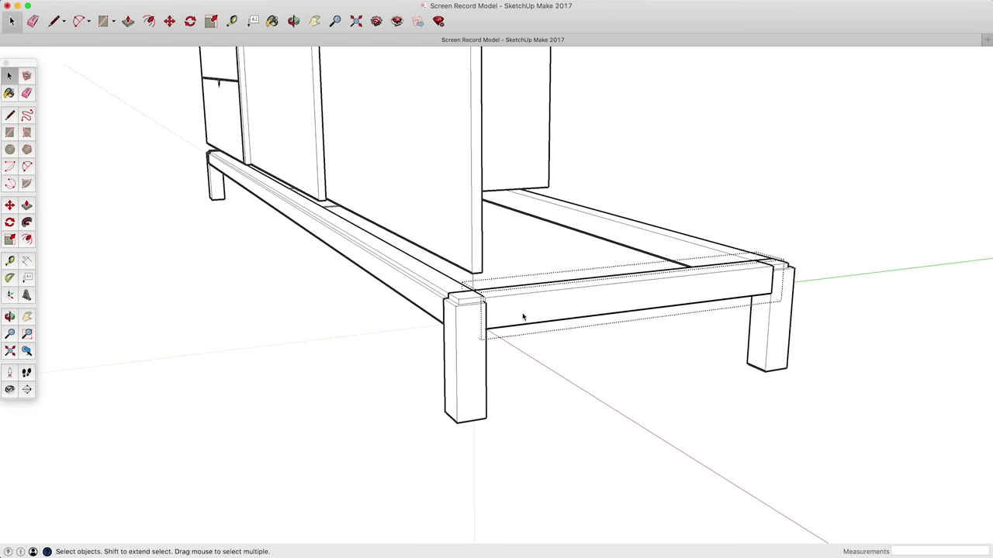
Draw a 1' 5" line at notch height across the right side rail's outer face and push the strip above it inward.
{"action": "left_click", "coordinate": [15, 116]}
{"action": "scroll", "coordinate": [402, 314], "scroll_direction": "up", "scroll_amount": 3}
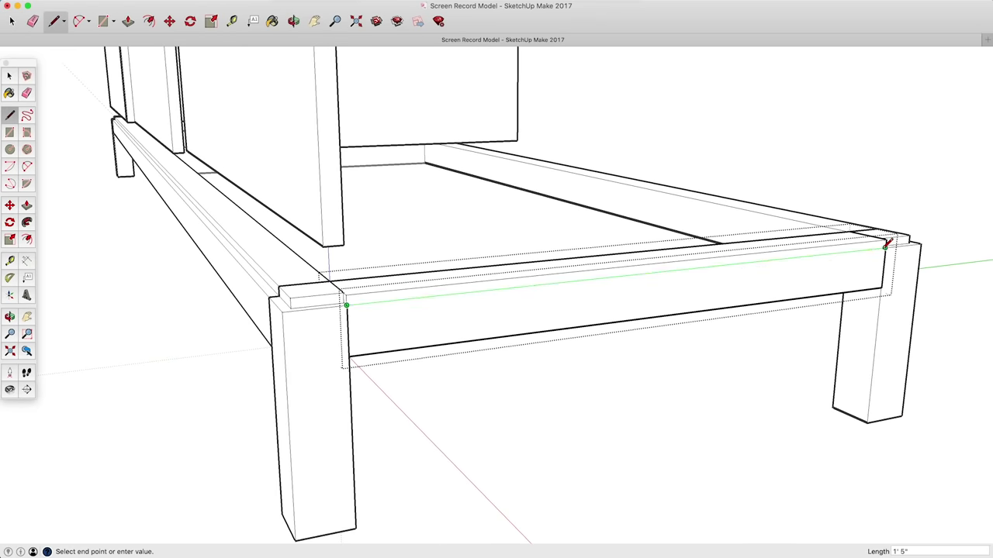
{"action": "middle_click_drag", "start_coordinate": [884, 247], "coordinate": [791, 324]}
{"action": "scroll", "coordinate": [774, 293], "scroll_direction": "up", "scroll_amount": 5}
{"action": "scroll", "coordinate": [791, 325], "scroll_direction": "down", "scroll_amount": 5}
{"action": "scroll", "coordinate": [638, 377], "scroll_direction": "down", "scroll_amount": 5}
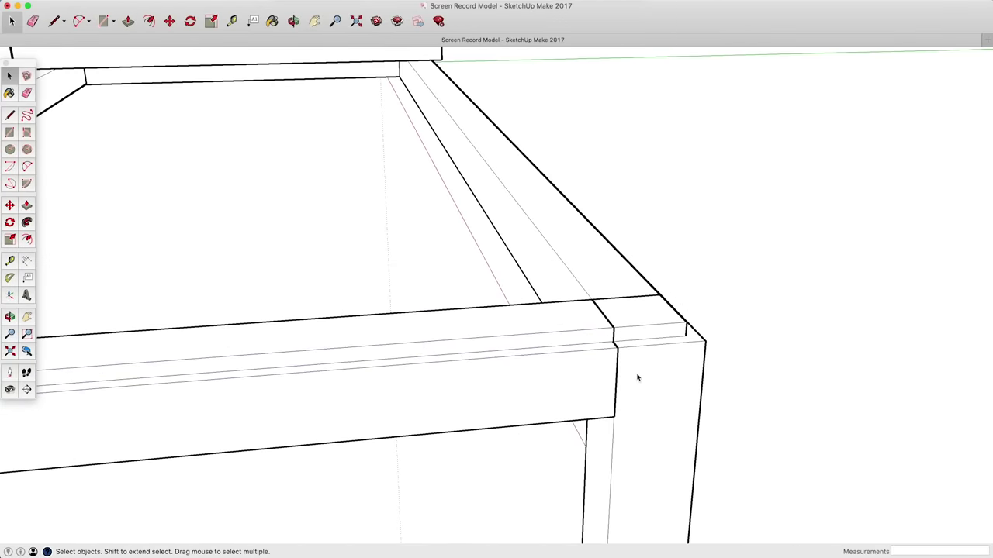
Flip the left side rail between the front and rear legs along the component's red axis and unhide all hidden parts.
{"action": "scroll", "coordinate": [729, 342], "scroll_direction": "down", "scroll_amount": 5}
{"action": "scroll", "coordinate": [530, 377], "scroll_direction": "up", "scroll_amount": 4}
{"action": "middle_click_drag", "start_coordinate": [530, 377], "coordinate": [308, 128]}
{"action": "left_click", "coordinate": [359, 415]}
{"action": "right_click", "coordinate": [308, 128]}
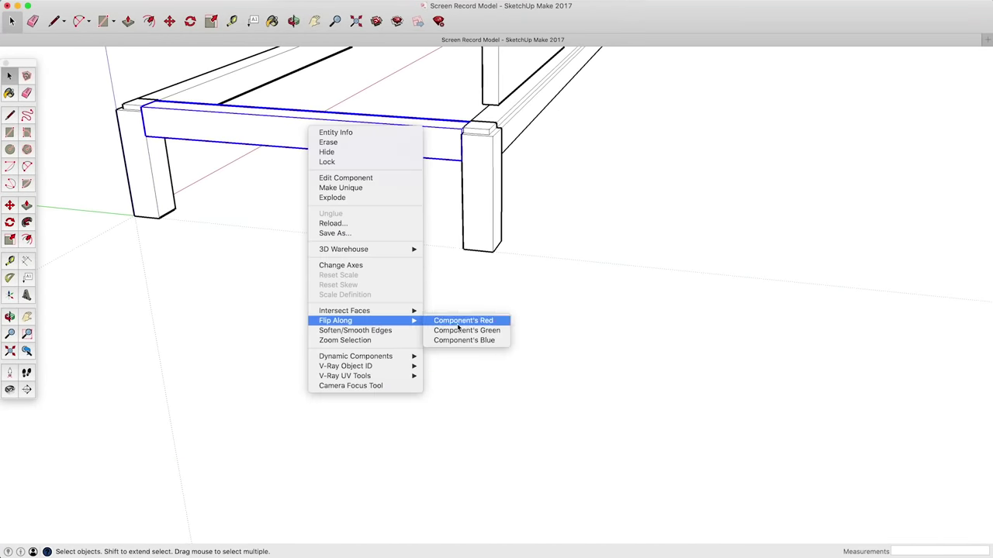
{"action": "left_click", "coordinate": [459, 321]}
{"action": "scroll", "coordinate": [361, 315], "scroll_direction": "down", "scroll_amount": 8}
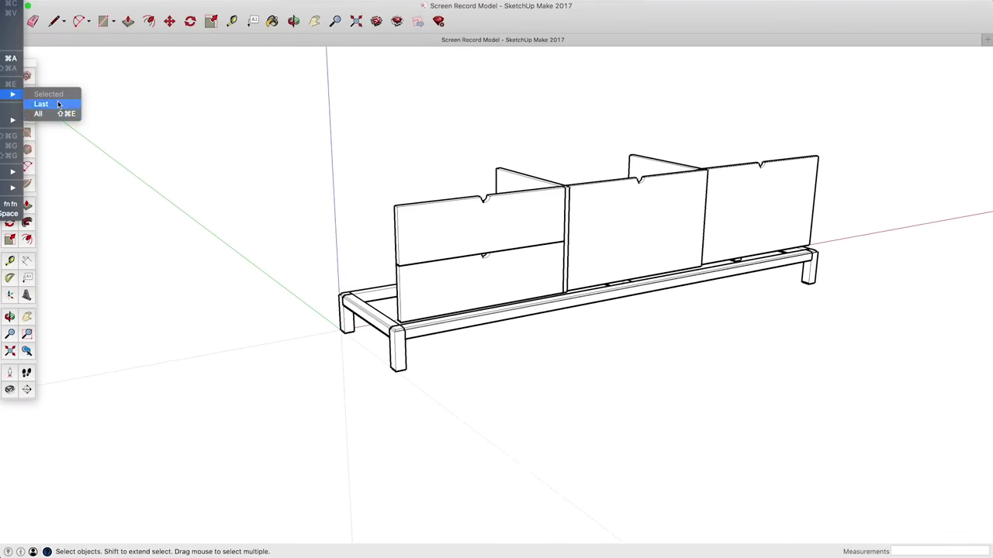
{"action": "left_click", "coordinate": [38, 113]}
Select the complete console and place a copy of it beside the original along the red axis.
{"action": "middle_click_drag", "start_coordinate": [514, 390], "coordinate": [438, 305]}
{"action": "left_click", "coordinate": [438, 304]}
{"action": "key", "text": "m"}
{"action": "key", "text": "alt"}
{"action": "left_click", "coordinate": [352, 303]}
{"action": "left_click", "coordinate": [764, 303]}
{"action": "middle_click_drag", "start_coordinate": [765, 303], "coordinate": [572, 410], "text": "shift"}
{"action": "key", "text": "space"}
{"action": "right_click", "coordinate": [570, 313]}
{"action": "key", "text": "Escape"}
Erase the half-round finger pulls from the drawer fronts of the copied console.
{"action": "scroll", "coordinate": [664, 266], "scroll_direction": "down", "scroll_amount": 1}
{"action": "scroll", "coordinate": [590, 264], "scroll_direction": "up", "scroll_amount": 10}
{"action": "middle_click_drag", "start_coordinate": [589, 263], "coordinate": [539, 258]}
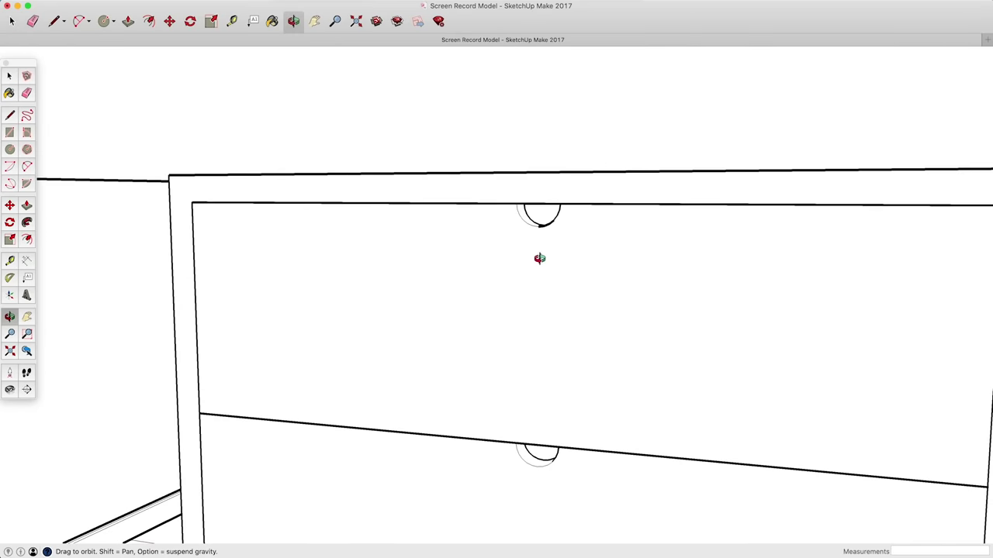
{"action": "scroll", "coordinate": [540, 258], "scroll_direction": "down", "scroll_amount": 5}
{"action": "key", "text": "space"}
{"action": "key", "text": "e"}
{"action": "scroll", "coordinate": [295, 259], "scroll_direction": "down", "scroll_amount": 5}
{"action": "key", "text": "space"}
{"action": "scroll", "coordinate": [472, 288], "scroll_direction": "up", "scroll_amount": 8}
Lay out guides around the drawer front's vertical centreline and draw a shallow rectangular finger pull outline at its top edge.
{"action": "key", "text": "t"}
{"action": "left_click", "coordinate": [118, 164]}
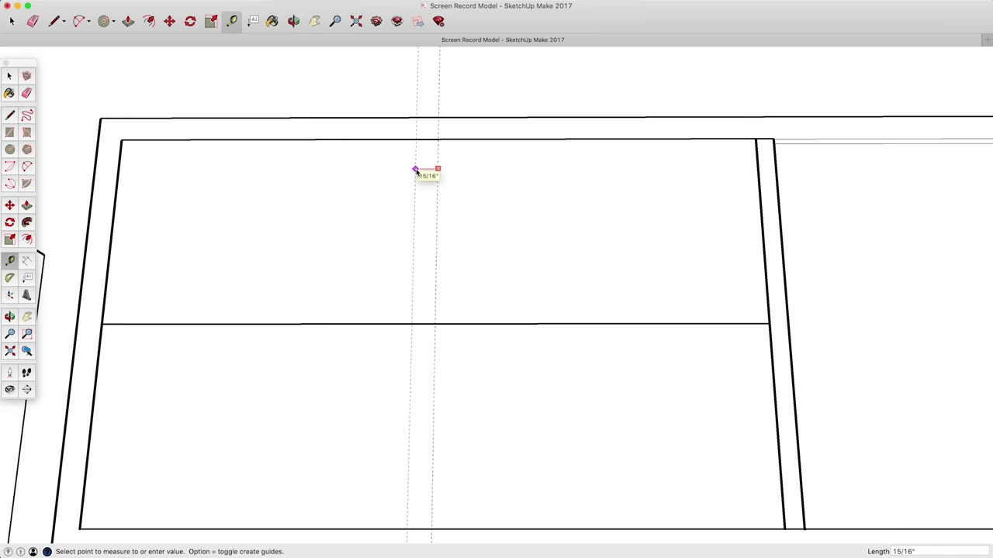
{"action": "scroll", "coordinate": [416, 233], "scroll_direction": "down", "scroll_amount": 3}
{"action": "key", "text": "l"}
{"action": "key", "text": "e"}
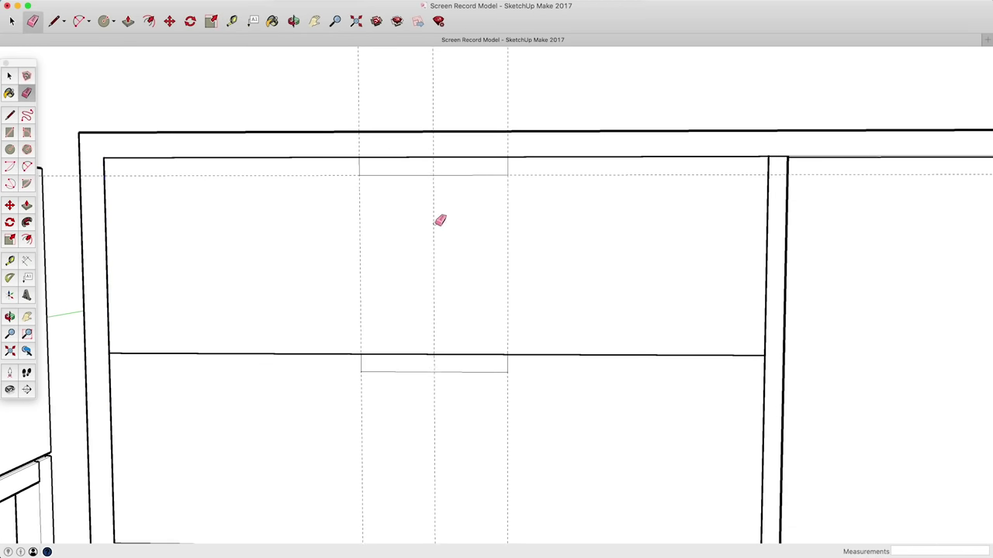
{"action": "scroll", "coordinate": [514, 284], "scroll_direction": "down", "scroll_amount": 5}
{"action": "scroll", "coordinate": [504, 232], "scroll_direction": "up", "scroll_amount": 3}
{"action": "scroll", "coordinate": [293, 217], "scroll_direction": "up", "scroll_amount": 8}
Add corner guides at a .5 offset, round both lower corners of the drawer pull with arcs, and erase the guides.
{"action": "key", "text": "t"}
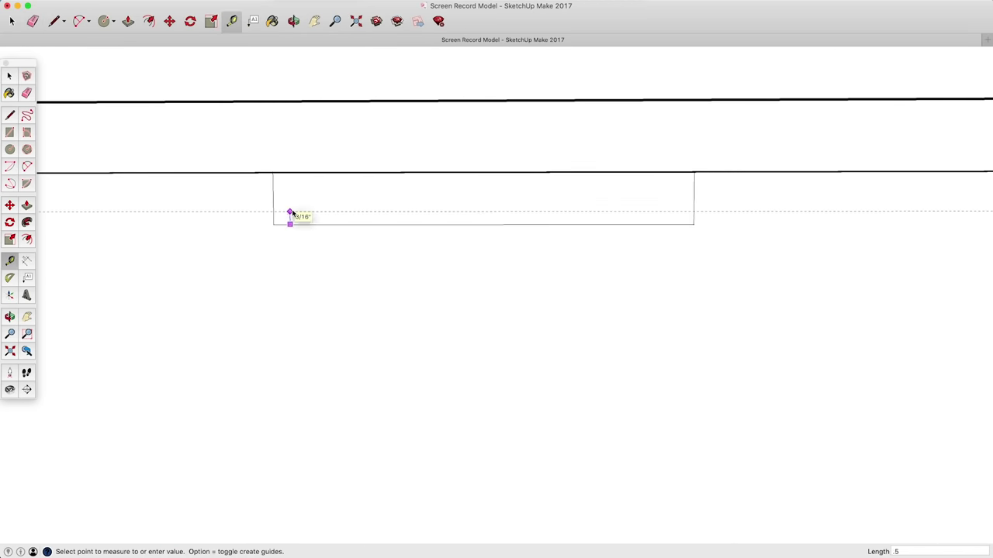
{"action": "left_click", "coordinate": [682, 219]}
{"action": "left_click", "coordinate": [26, 168]}
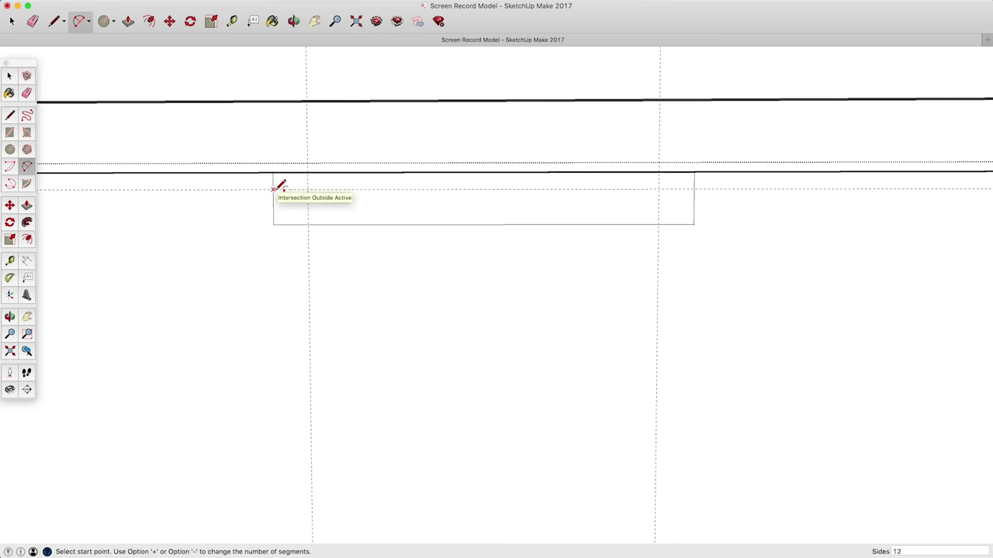
{"action": "left_click", "coordinate": [308, 225]}
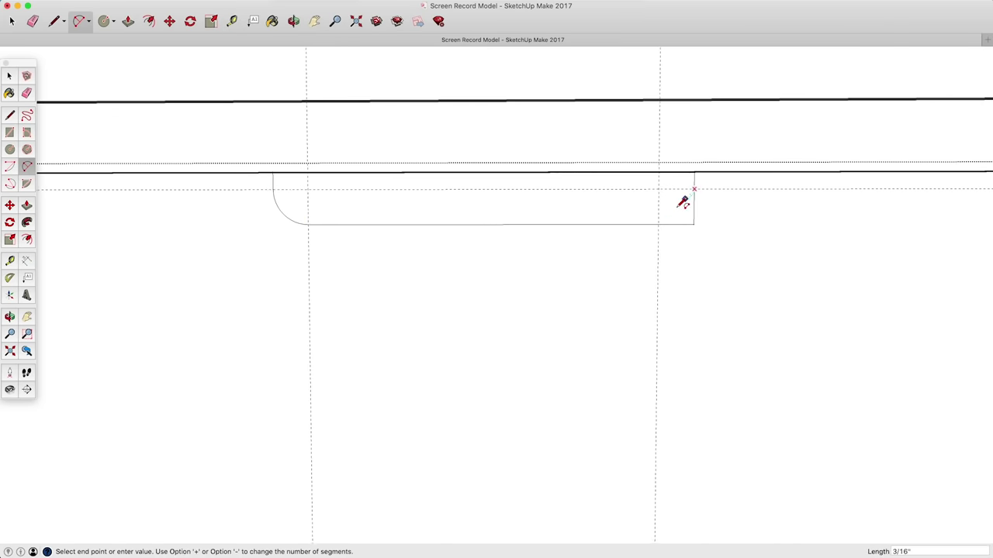
{"action": "double_click", "coordinate": [682, 203]}
{"action": "key", "text": "e"}
{"action": "left_click", "coordinate": [310, 184]}
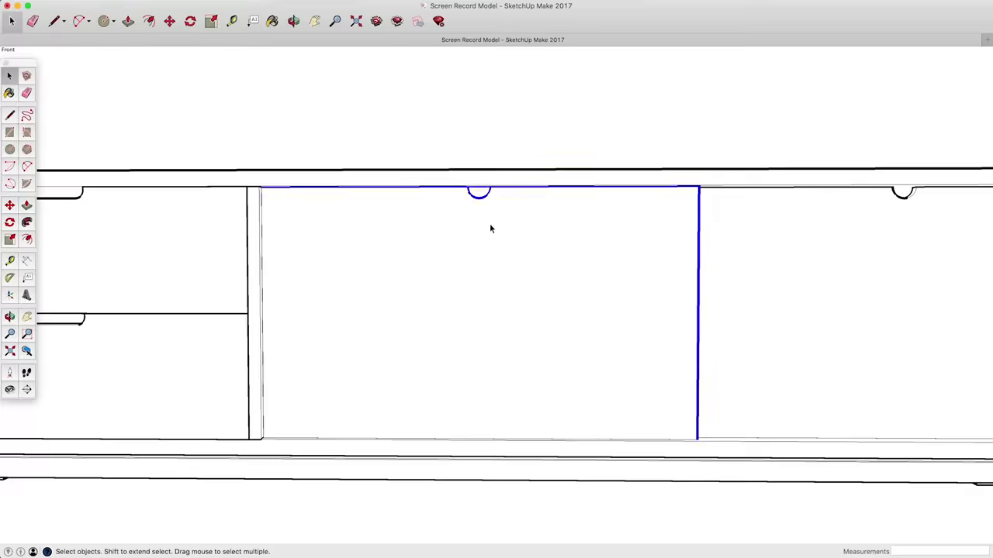
Lay out guides and draw a 3/4" deep rectangular finger pull outline at the top centre of the separate door panel above the console.
{"action": "scroll", "coordinate": [490, 228], "scroll_direction": "down", "scroll_amount": 5}
{"action": "middle_click_drag", "start_coordinate": [654, 133], "coordinate": [491, 202]}
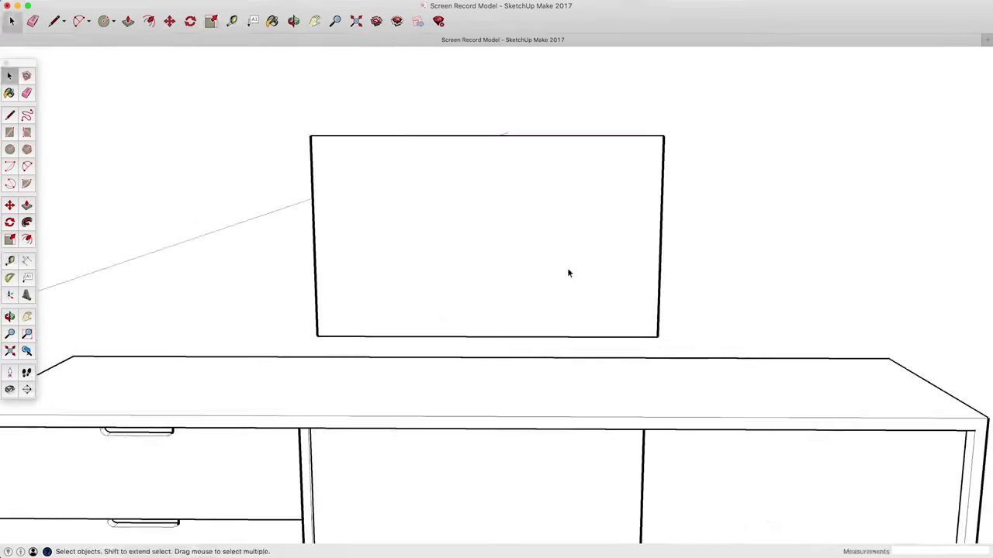
{"action": "key", "text": "t"}
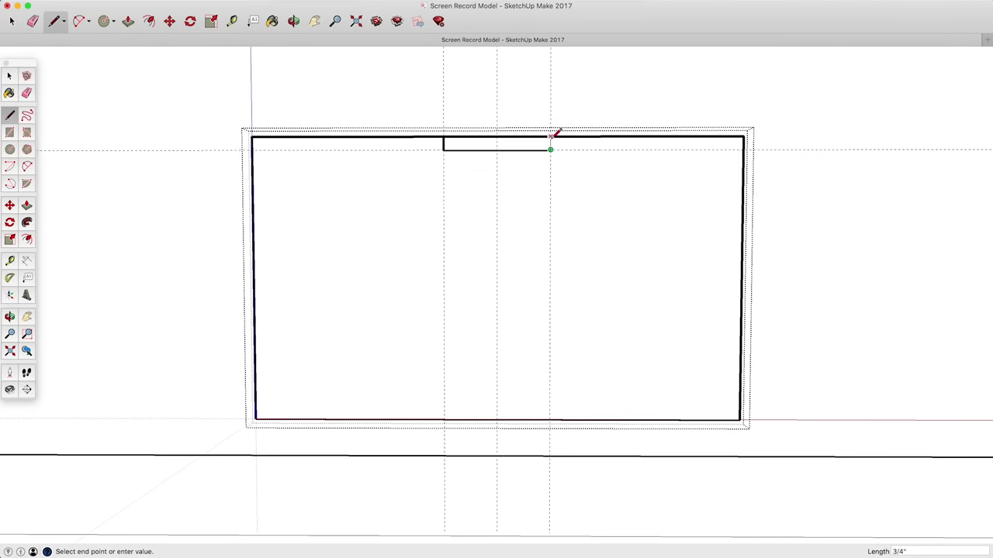
{"action": "scroll", "coordinate": [262, 118], "scroll_direction": "up", "scroll_amount": 3}
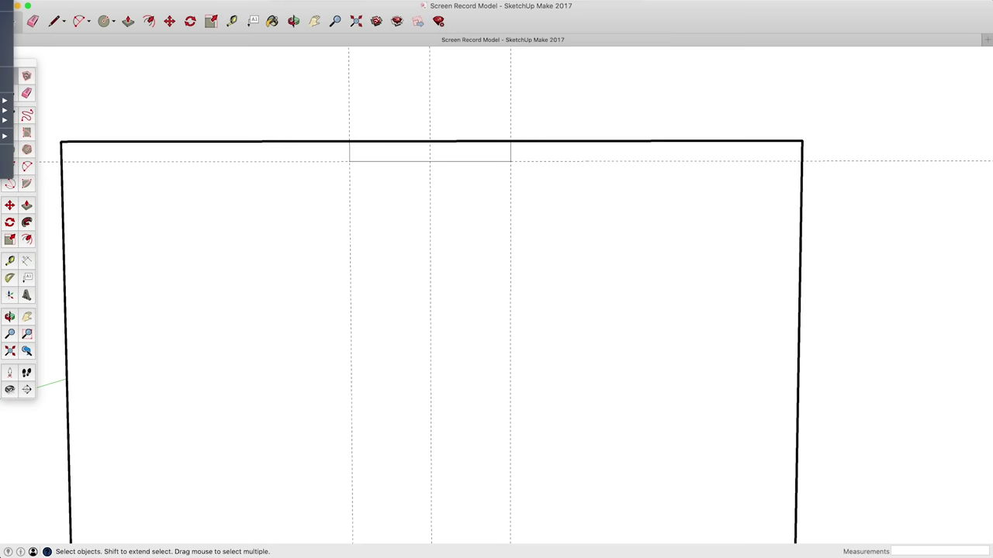
{"action": "key", "text": "t"}
{"action": "scroll", "coordinate": [345, 159], "scroll_direction": "up", "scroll_amount": 2}
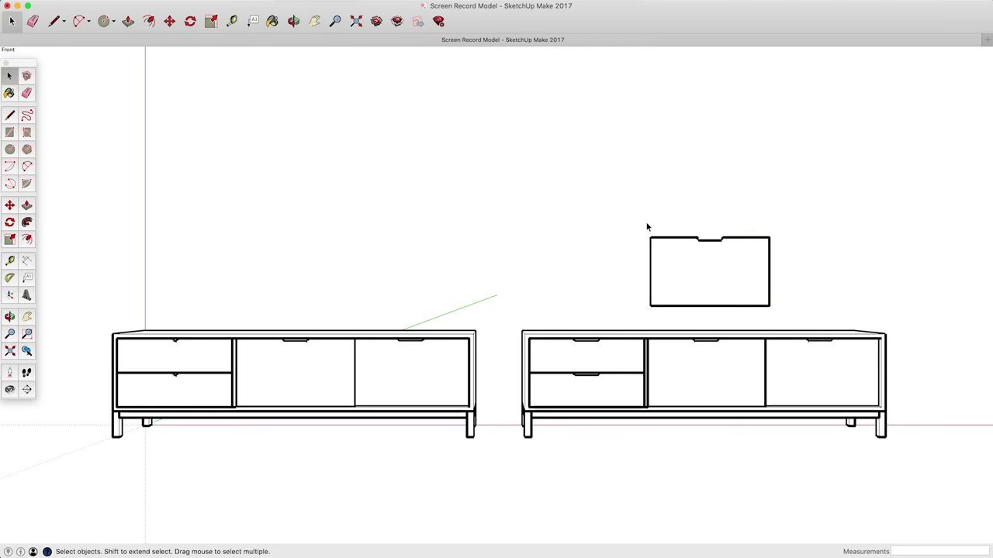
Select the separate door panel with the new finger pull and move it to the copied console's door opening.
{"action": "left_click", "coordinate": [683, 238]}
{"action": "left_click", "coordinate": [580, 206]}
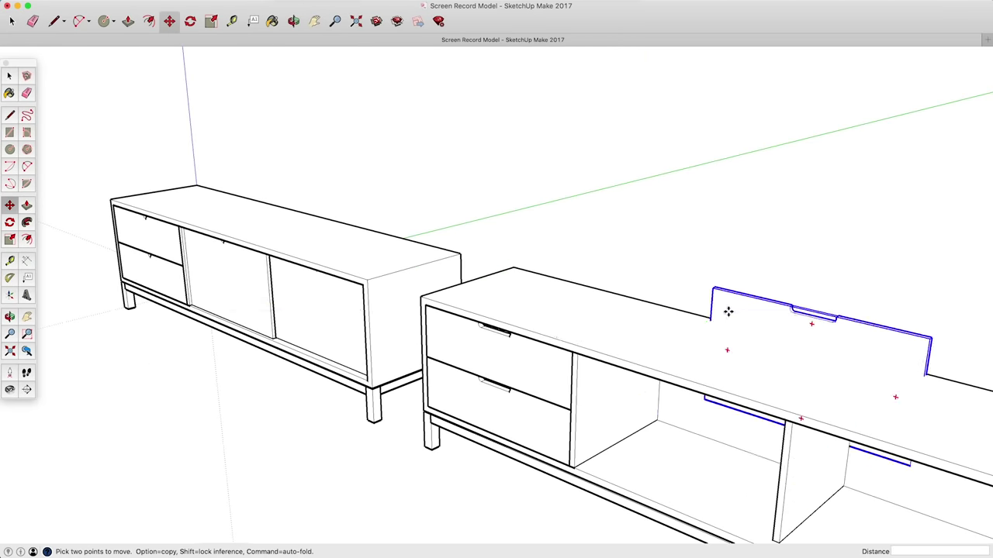